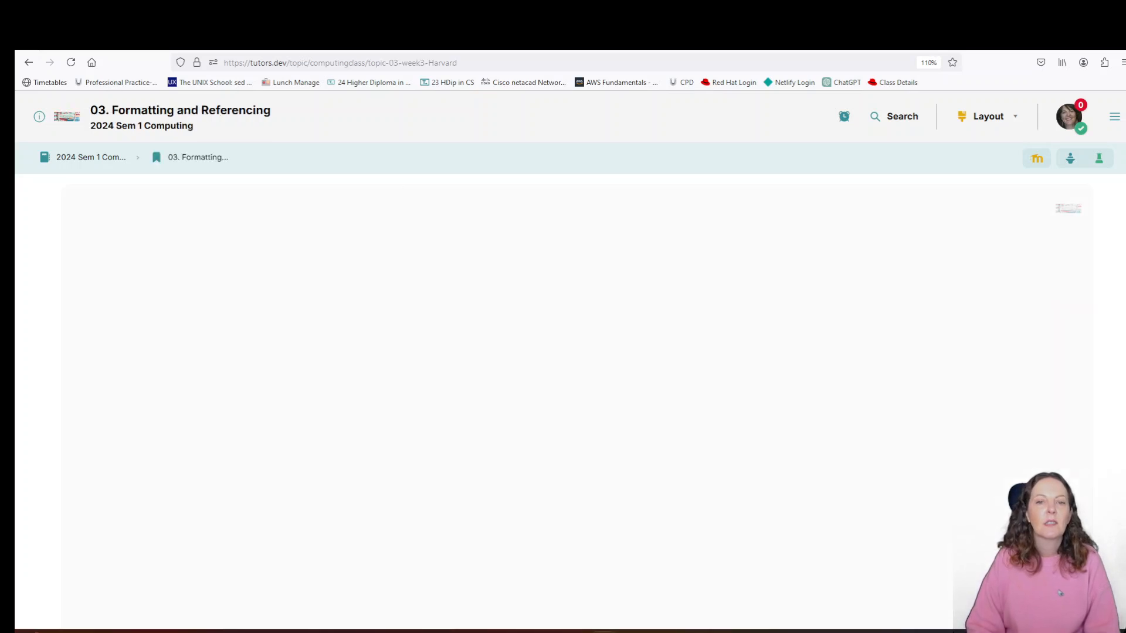
Open the Formatting lab's Fundamental Formatting page and review its File Management instructions and the source text
scroll(660, 352, down, 5)
scroll(1060, 593, down, 3)
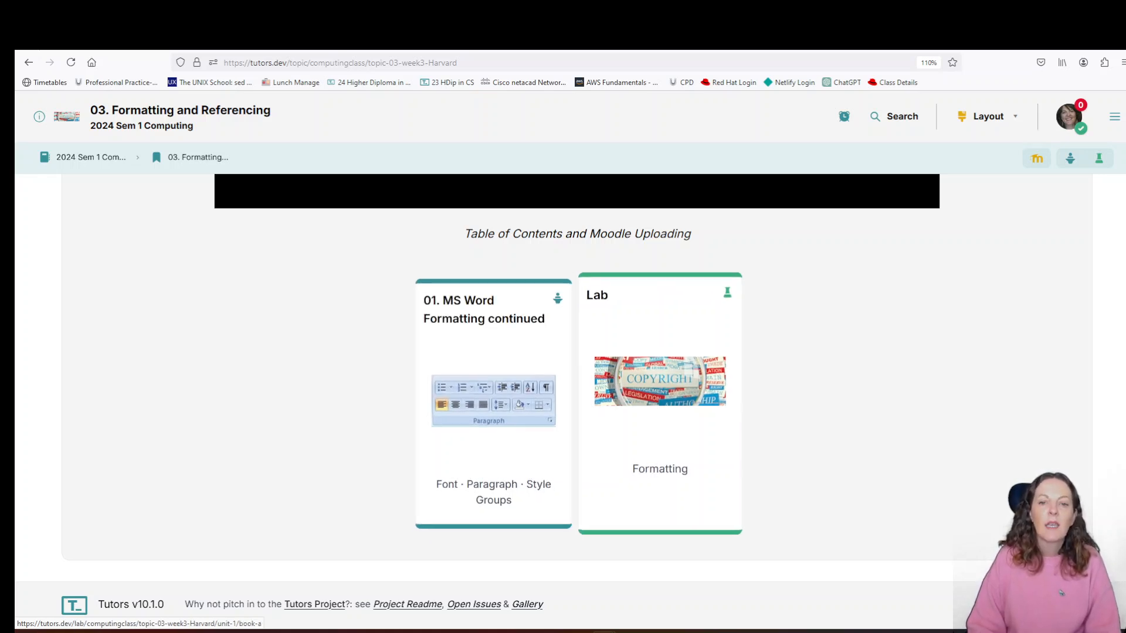
click(659, 405)
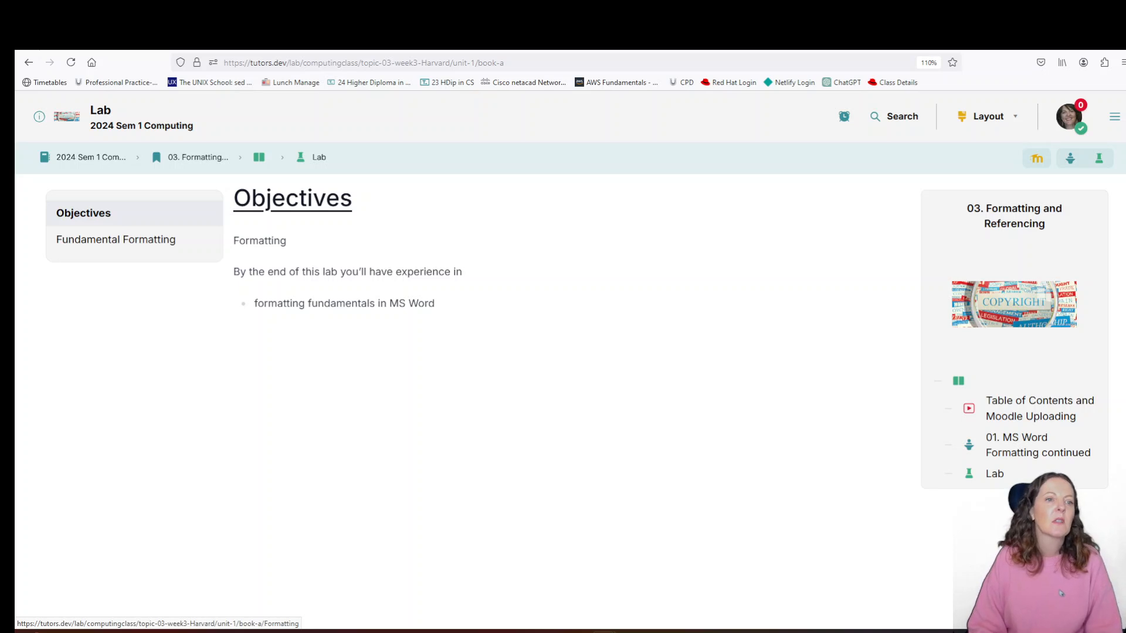
click(116, 240)
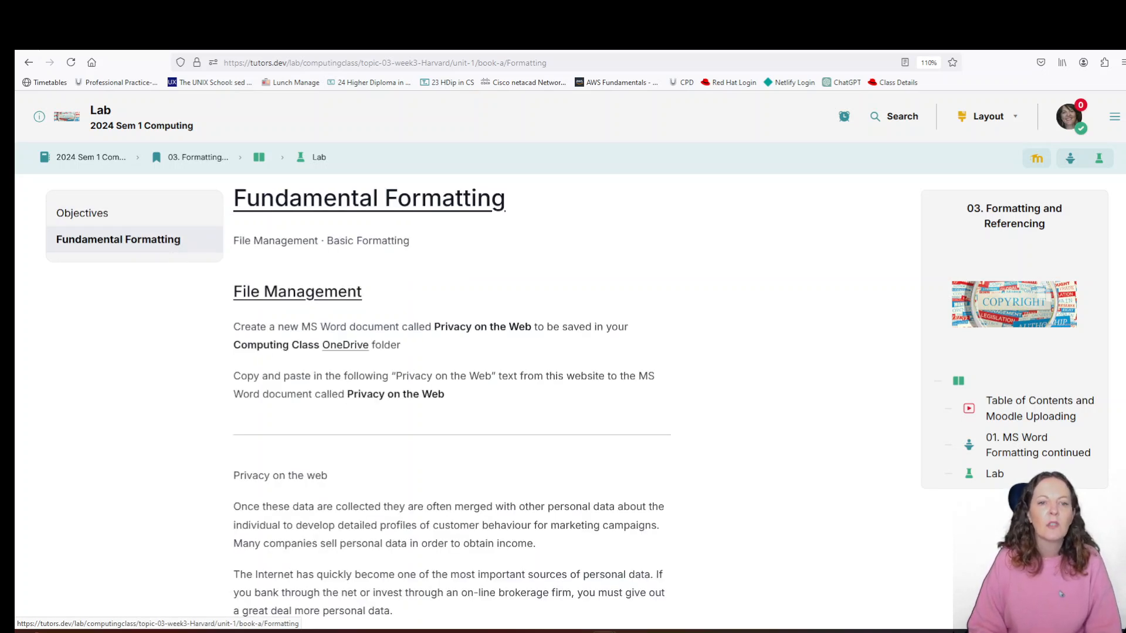
scroll(1062, 593, down, 2)
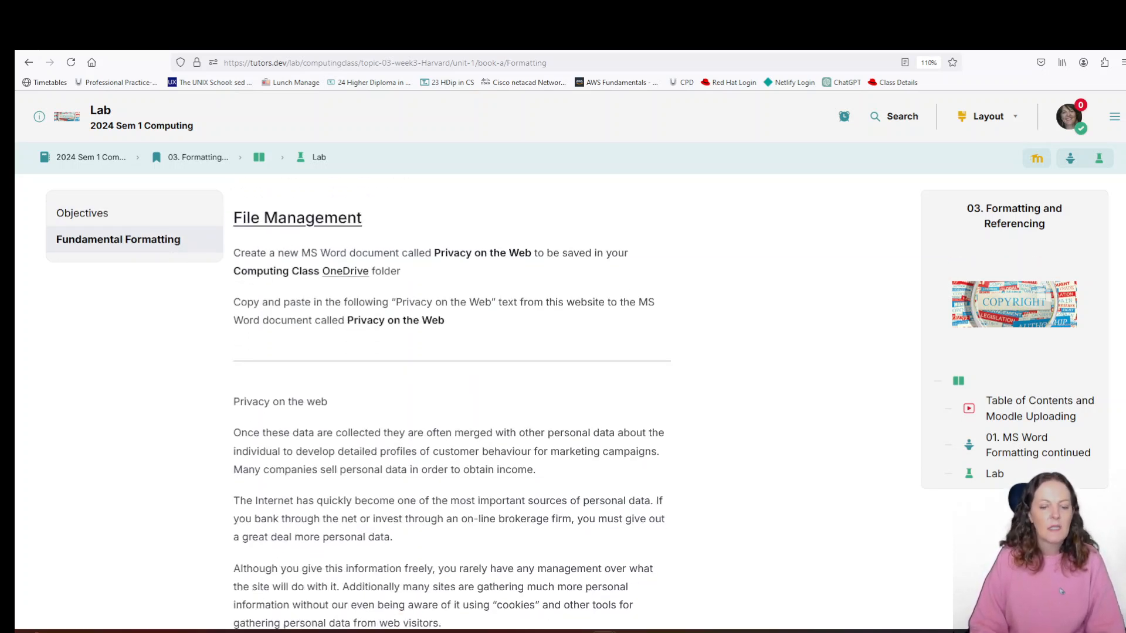
scroll(1058, 593, up, 1)
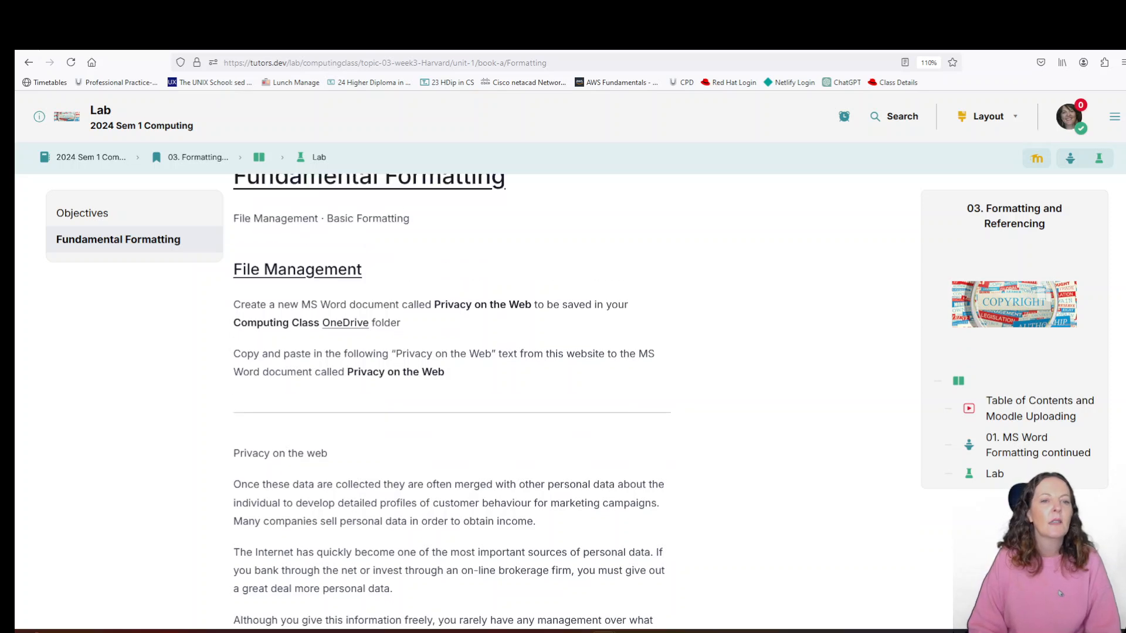
scroll(1059, 593, down, 1)
scroll(1060, 593, down, 2)
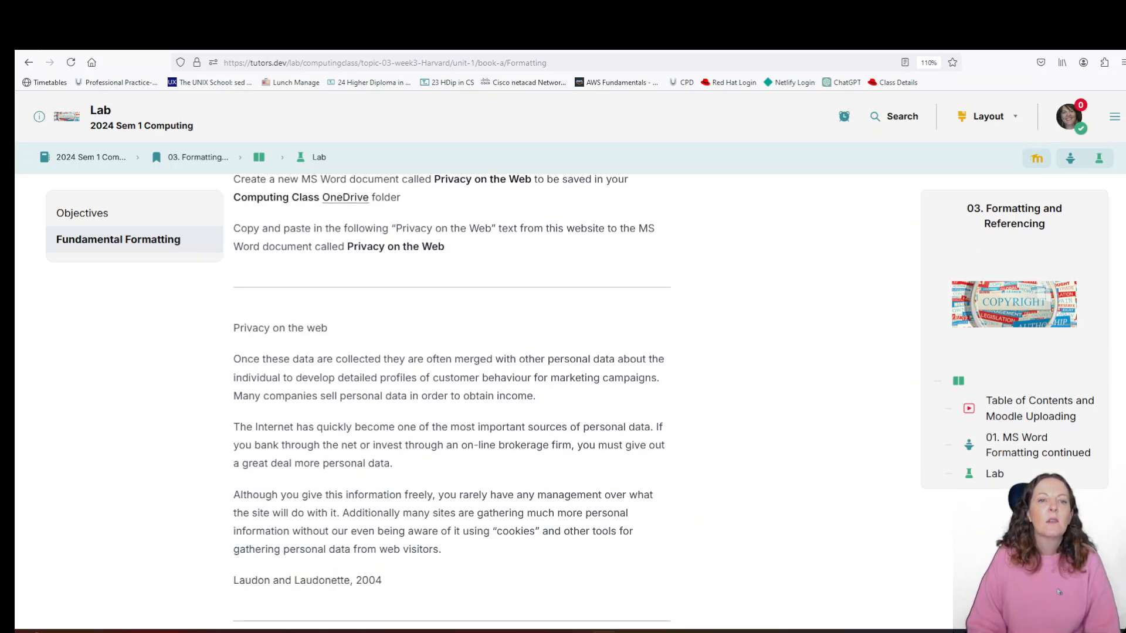
scroll(1059, 593, up, 2)
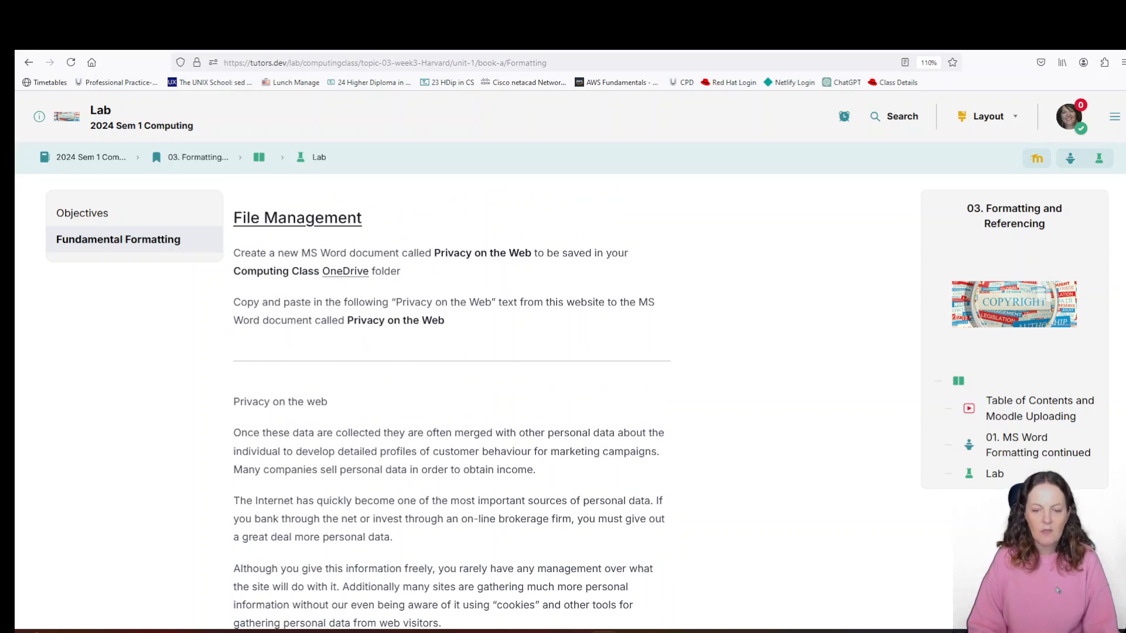
Switch to the blank Word document and enlarge the page view
key(alt+Tab)
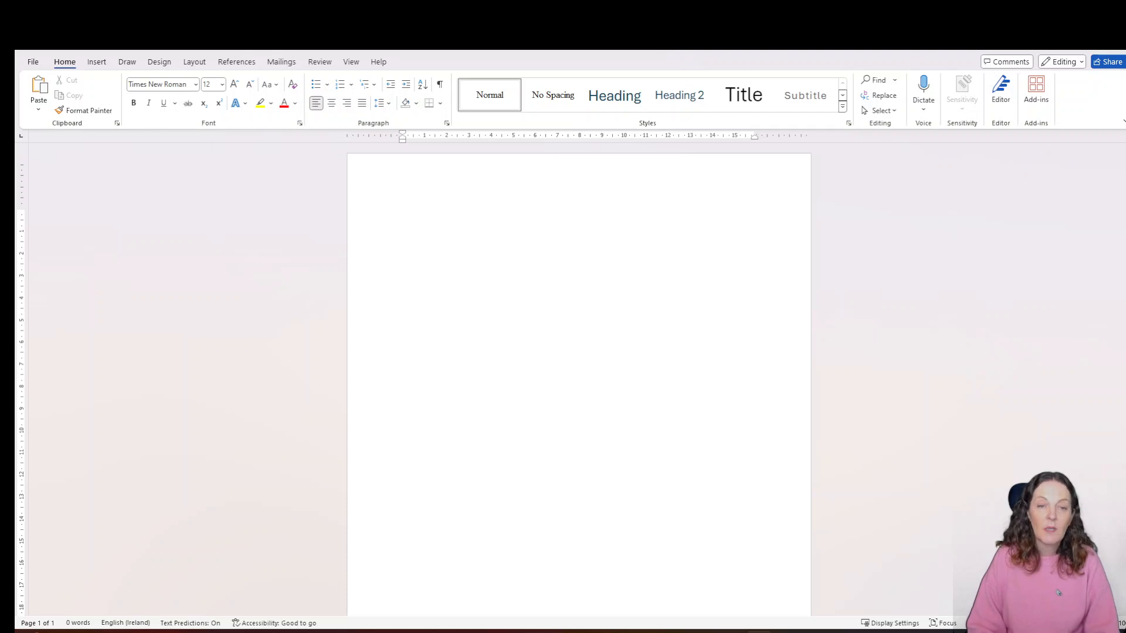
ctrl+scroll(1058, 592, up, 3)
ctrl+scroll(1058, 592, up, 2)
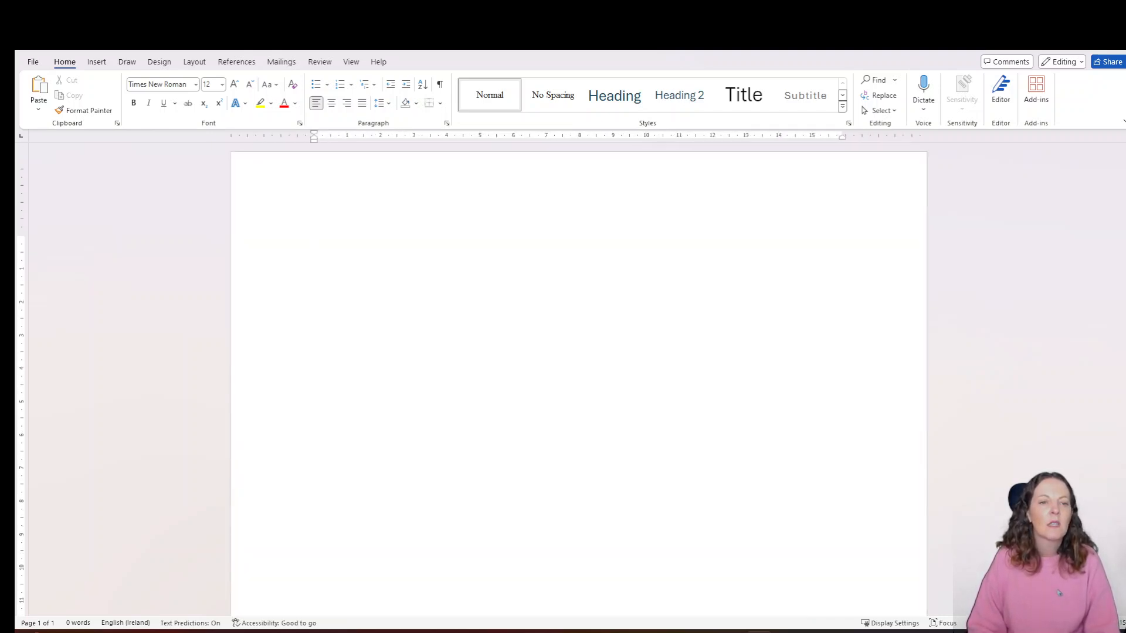
Switch to the lab page in the browser and check the required document name, highlighting "Privacy on the Web"
key(alt+Tab)
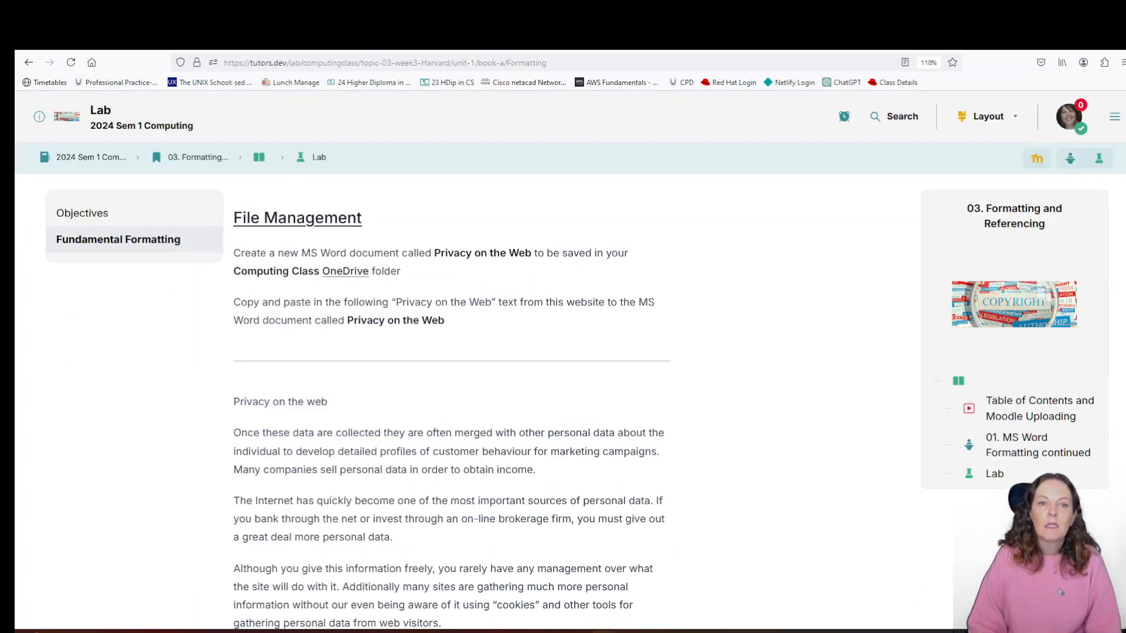
drag(433, 253, 531, 252)
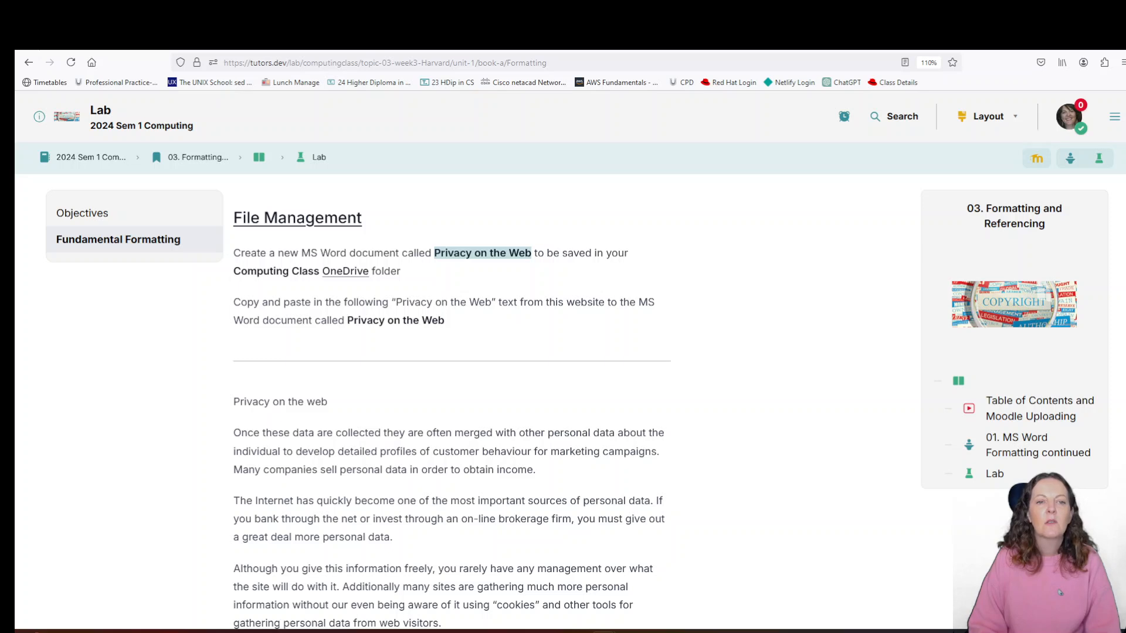
drag(266, 253, 531, 253)
click(401, 272)
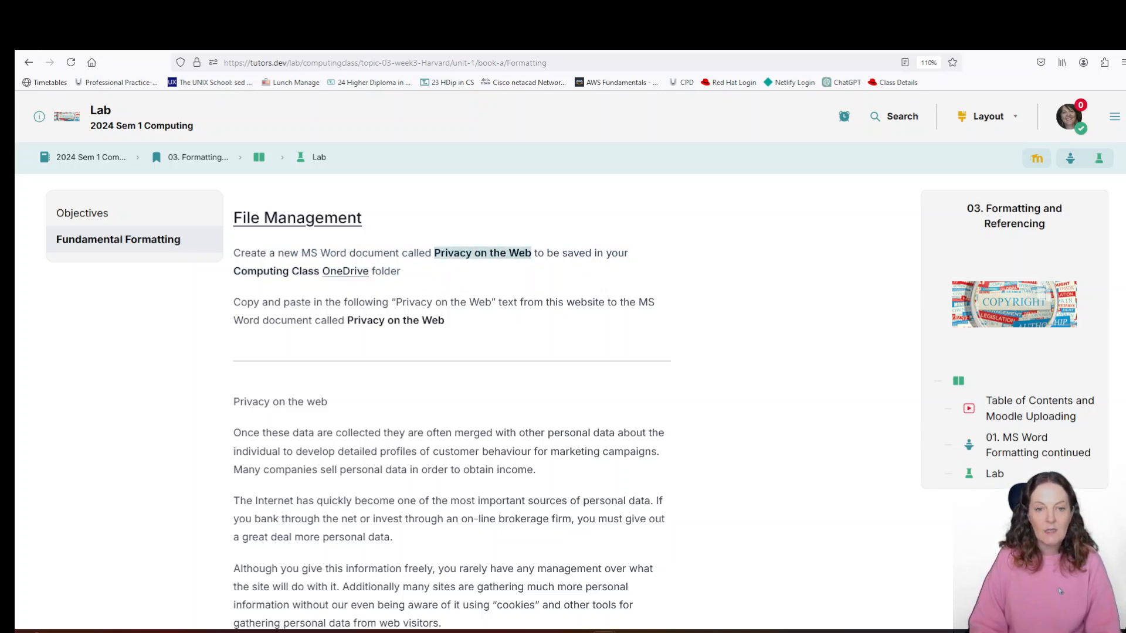
Switch to Word and start saving the blank document in the Desktop folder 2024 2025 > CompApp ForHorts Site
key(alt+Tab)
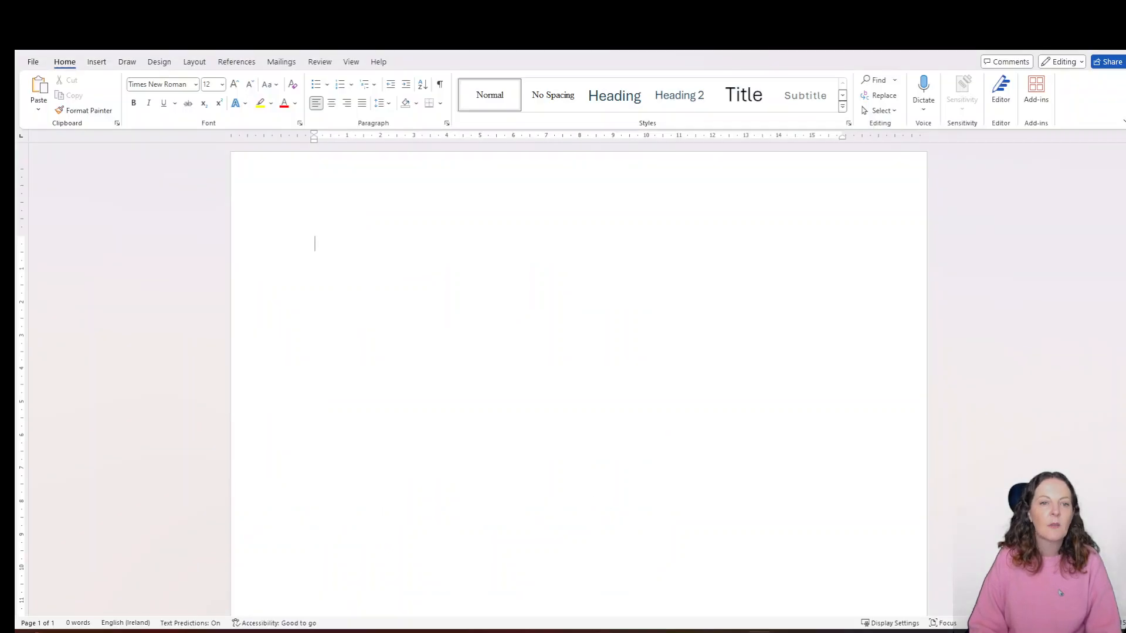
click(34, 60)
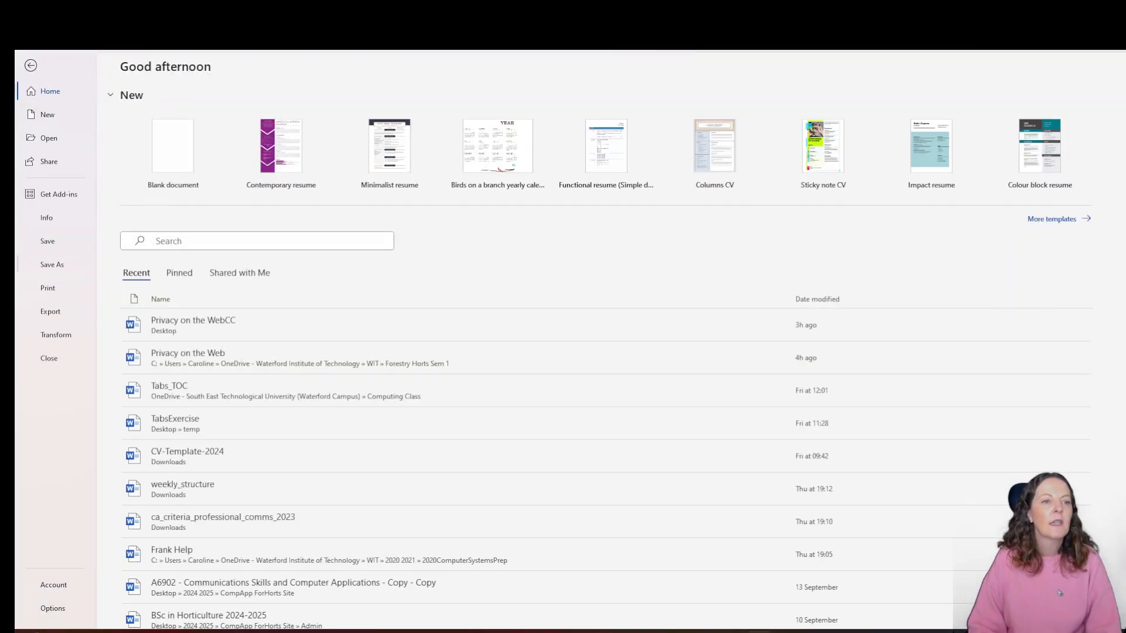
click(51, 265)
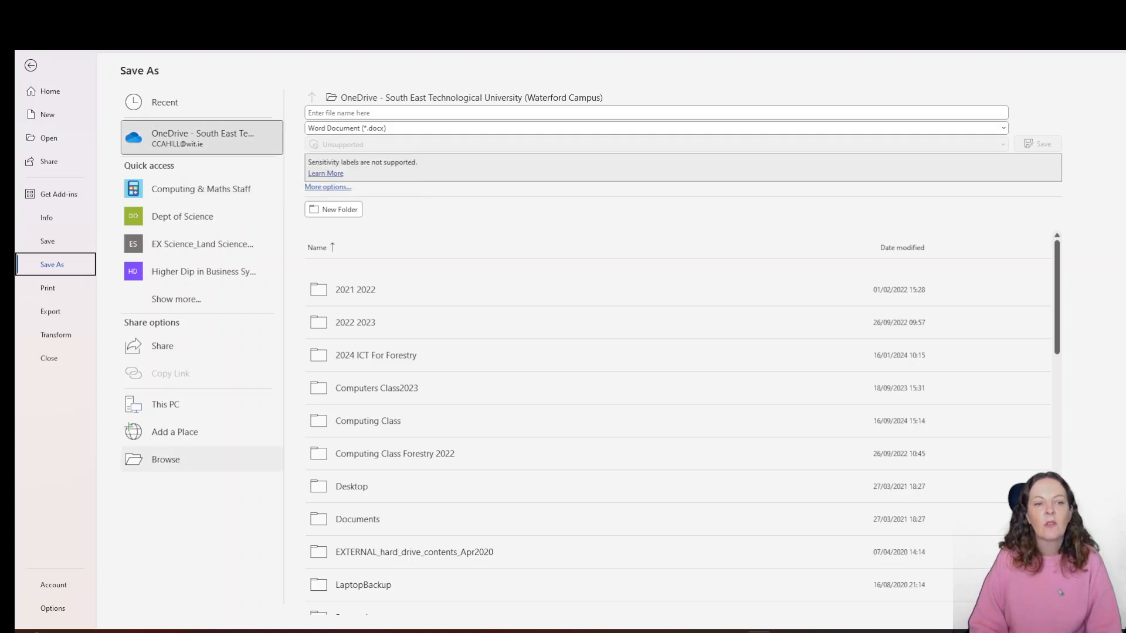
click(159, 459)
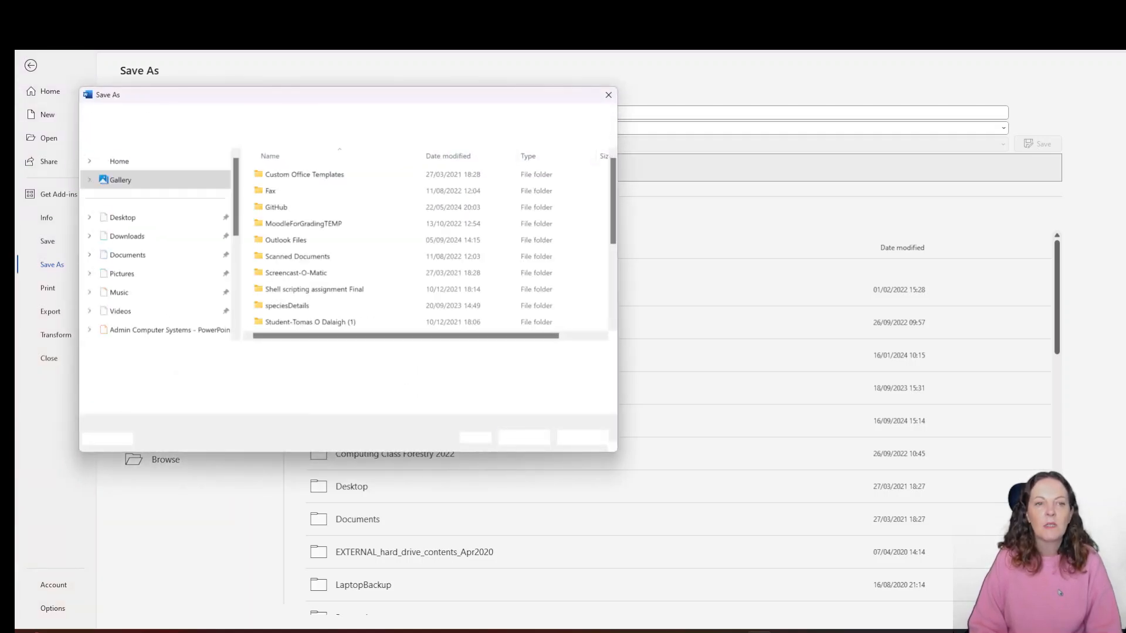
click(122, 217)
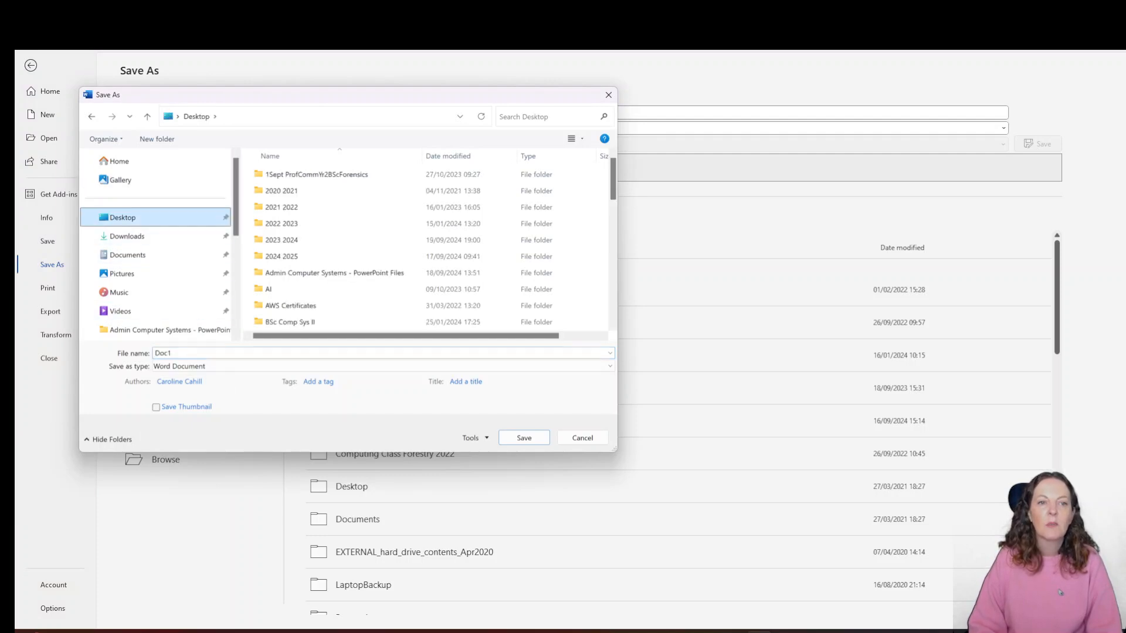
double_click(281, 256)
click(302, 174)
key(Return)
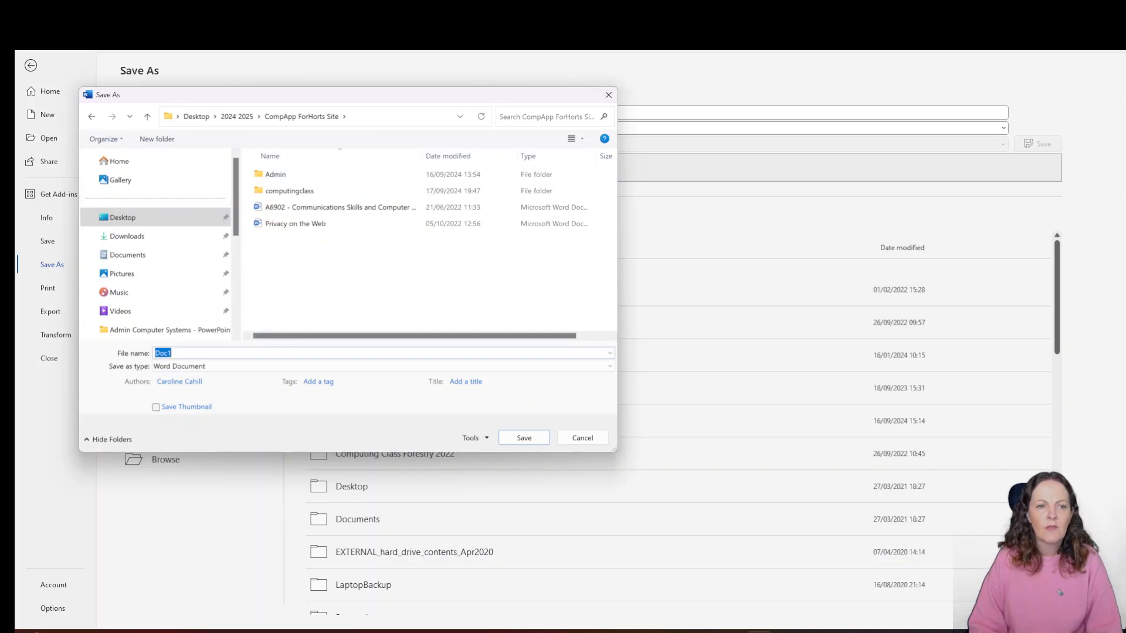
Name the file "Privacy on the Web" and save it as a Word Document, replacing the existing file
text(Privacy on the Web)
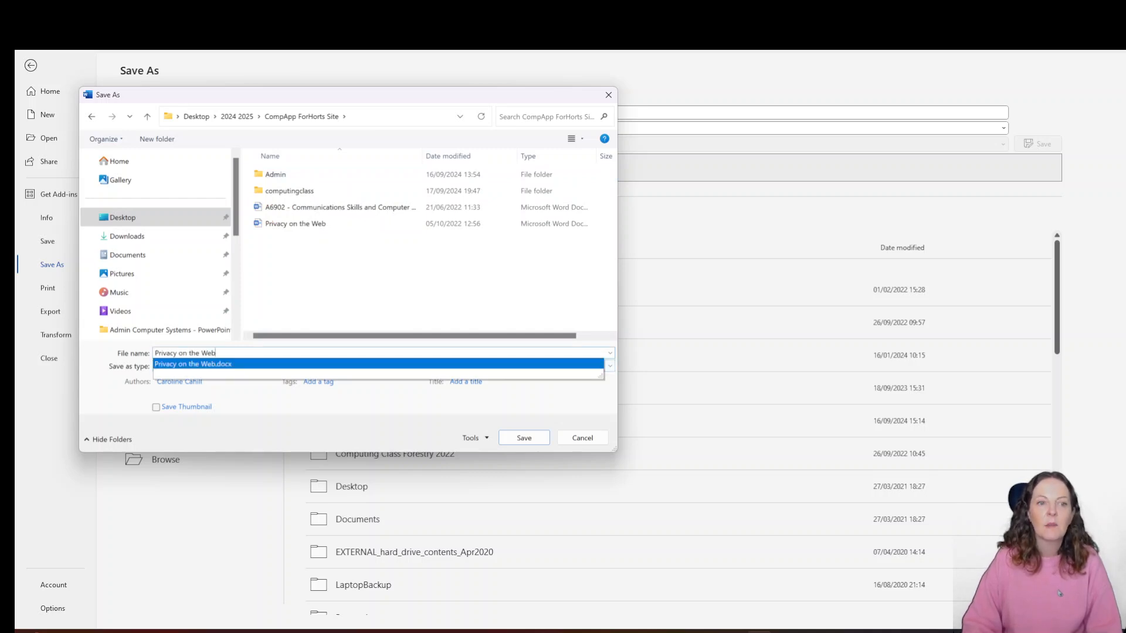
key(Escape)
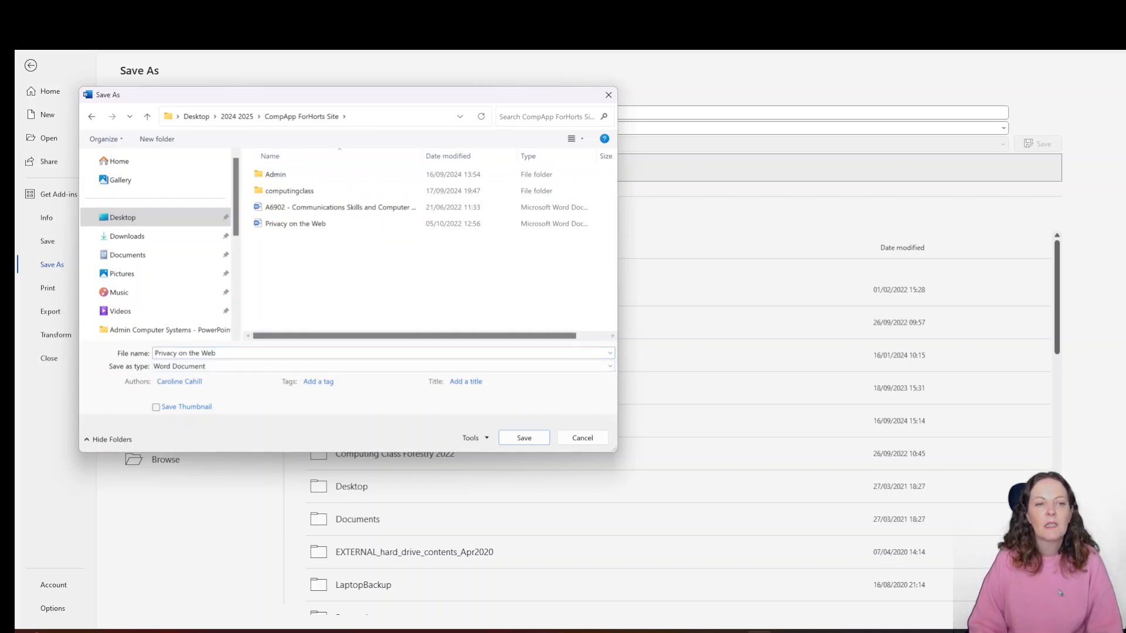
drag(348, 94, 594, 50)
click(855, 322)
click(855, 322)
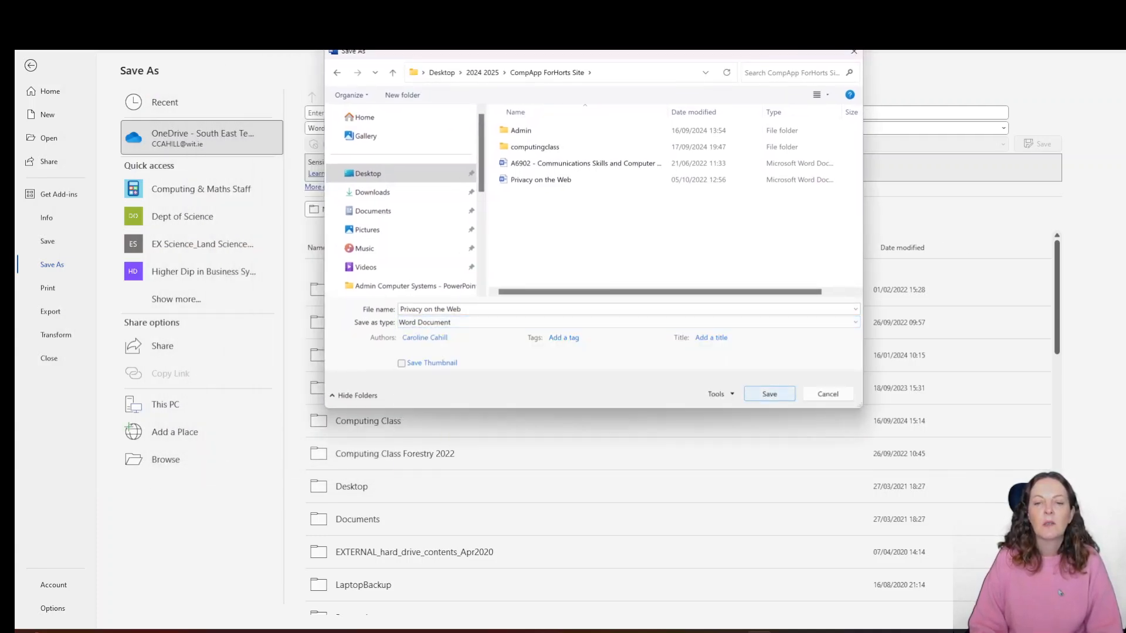
key(shift+Tab)
key(Return)
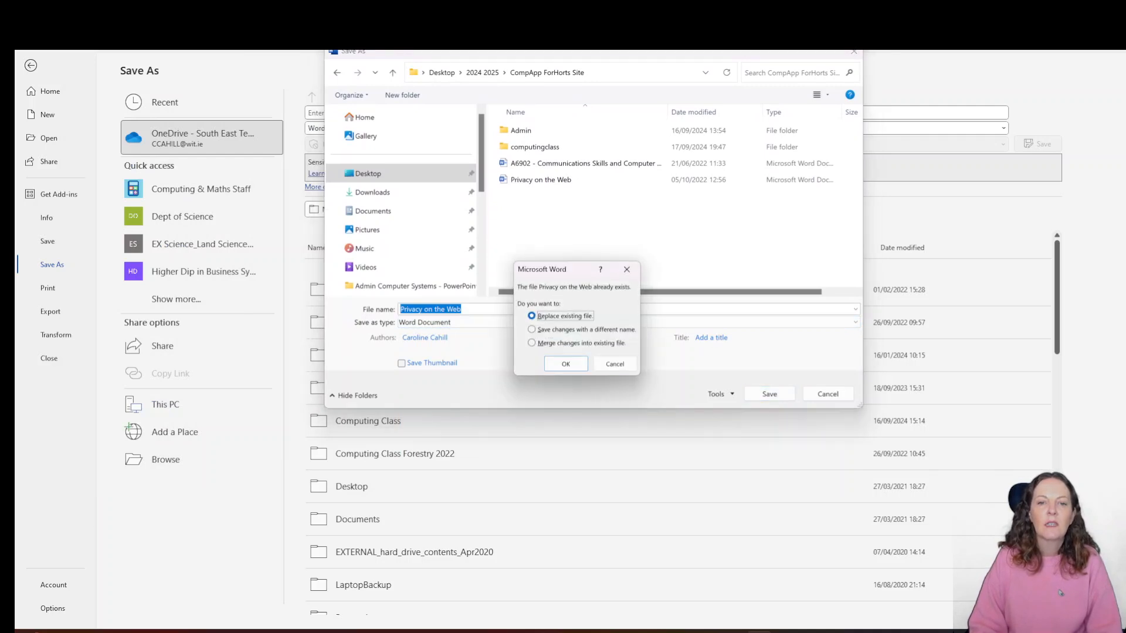
key(Return)
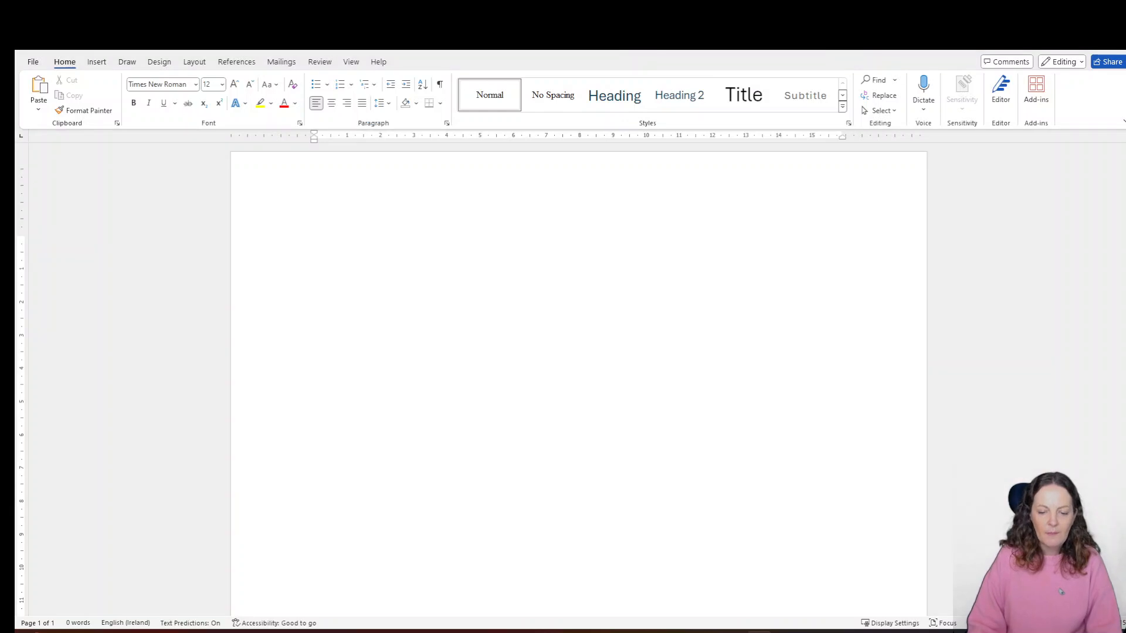
Copy the lab page's text from the "Privacy on the web" title through the author and date line, and paste it into the Word document
key(alt+Tab)
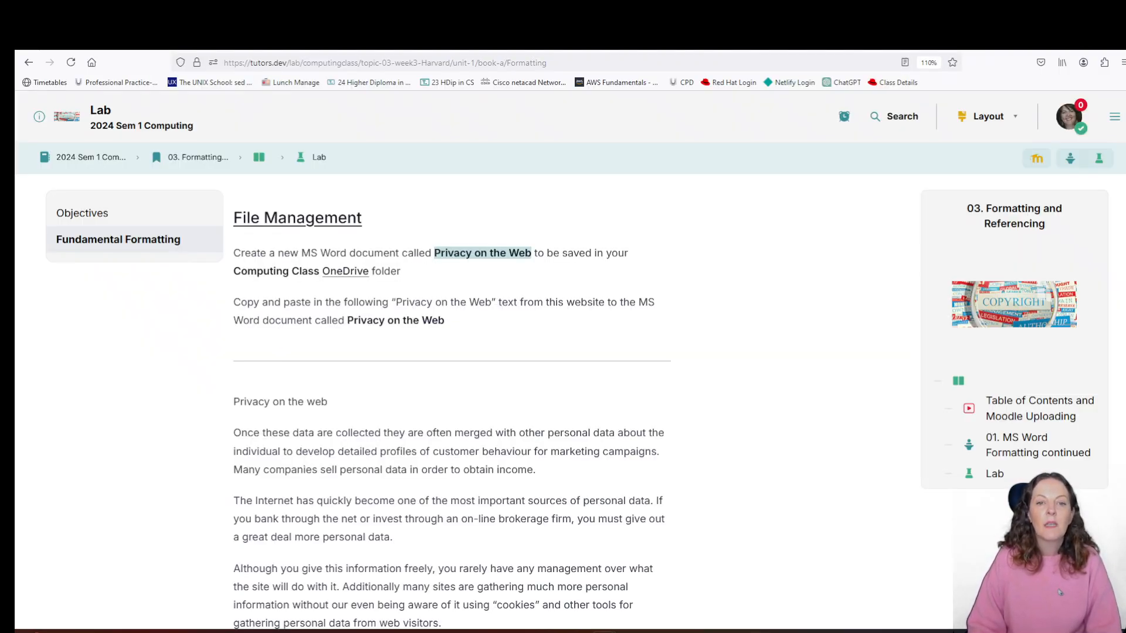
scroll(1059, 593, down, 3)
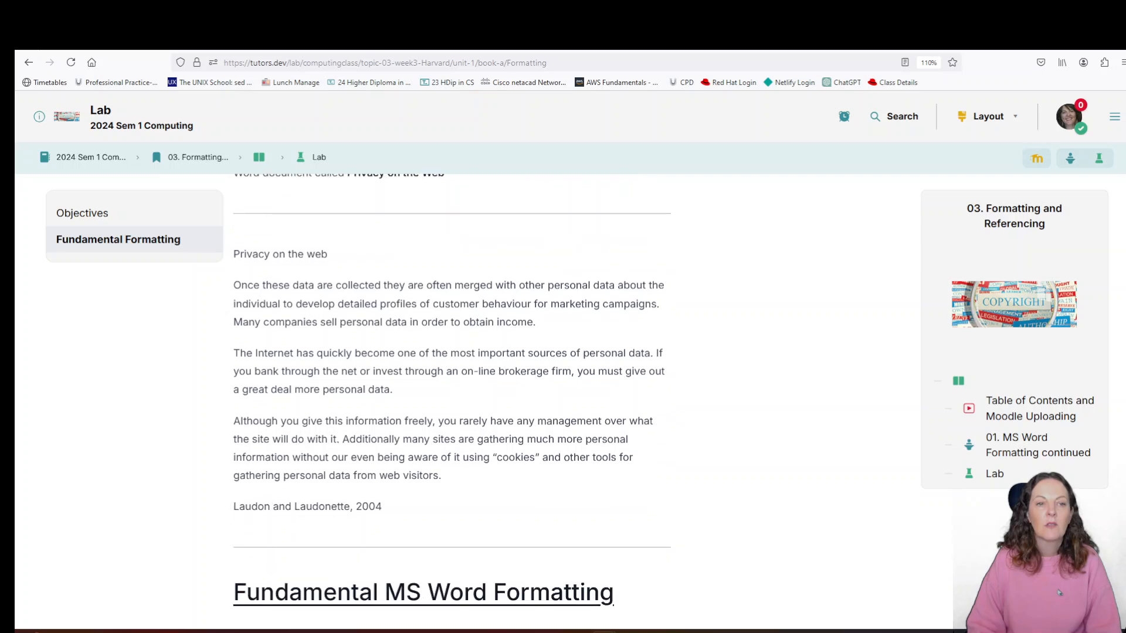
drag(233, 253, 384, 507)
key(ctrl+c)
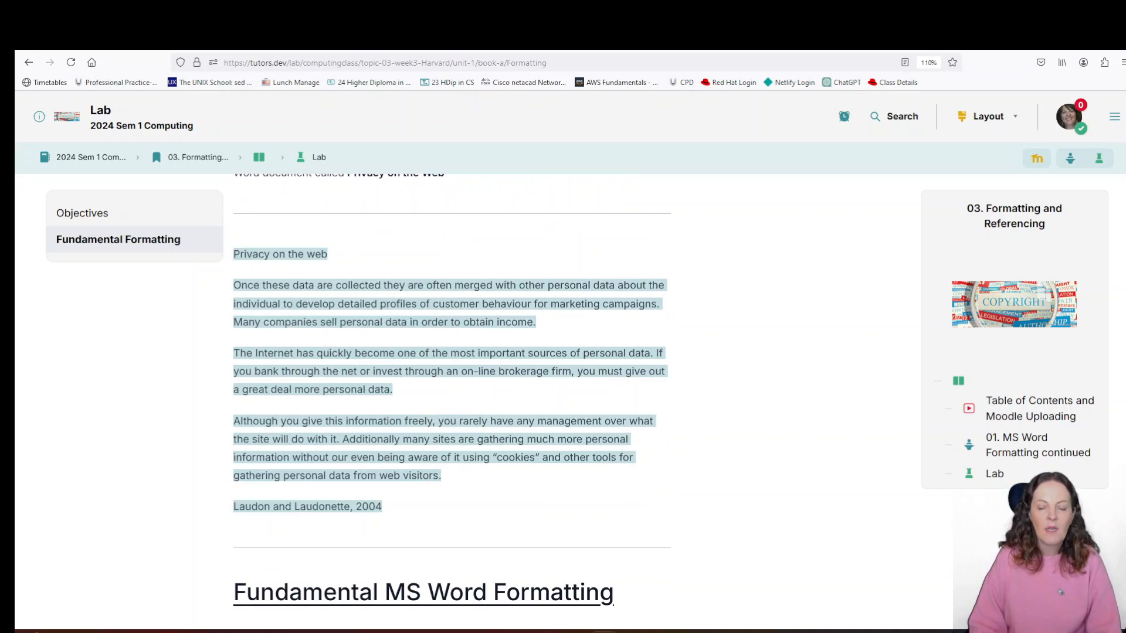
key(alt+Tab)
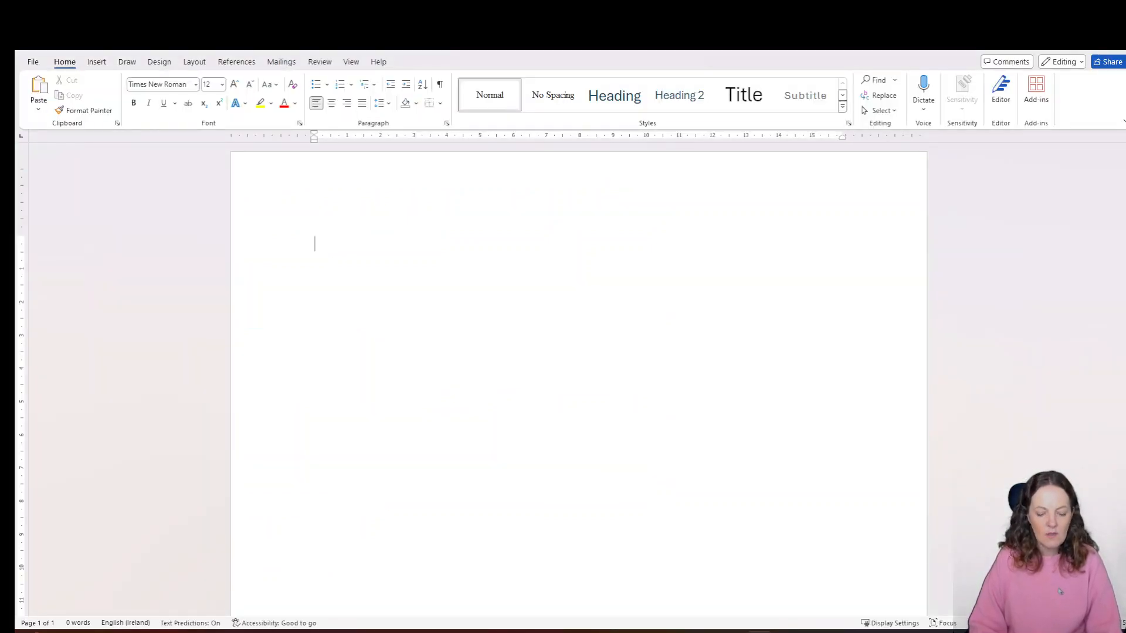
key(ctrl+v)
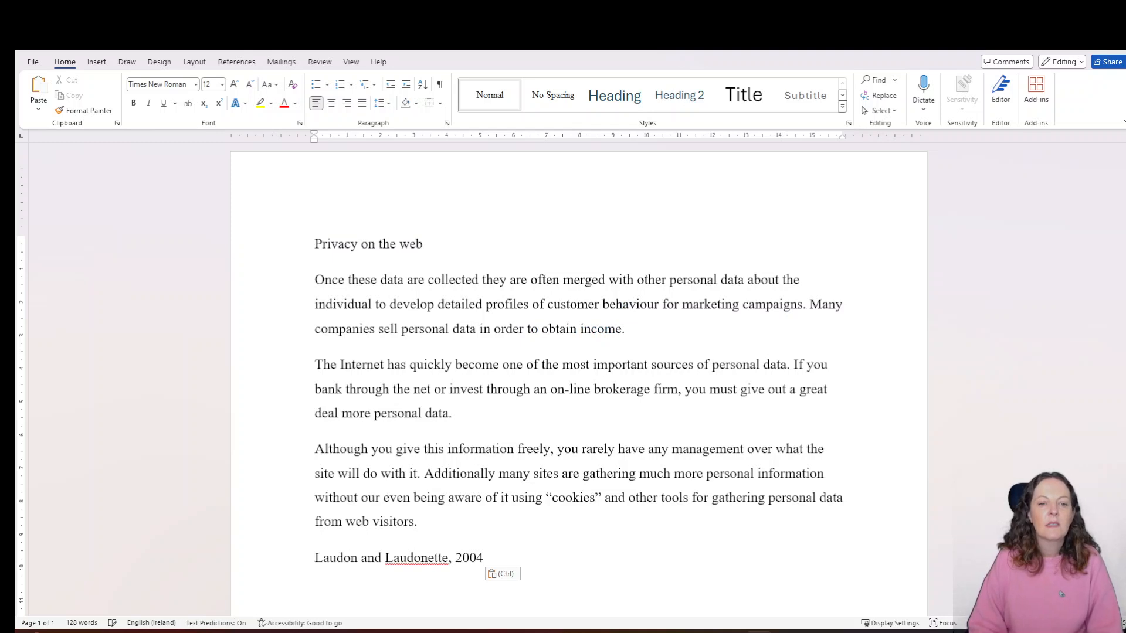
Switch to the lab page and examine the Fundamental MS Word Formatting tasks, highlighting the select-all shortcut hint in task 1
key(alt+Tab)
scroll(1061, 593, down, 5)
scroll(1061, 593, down, 2)
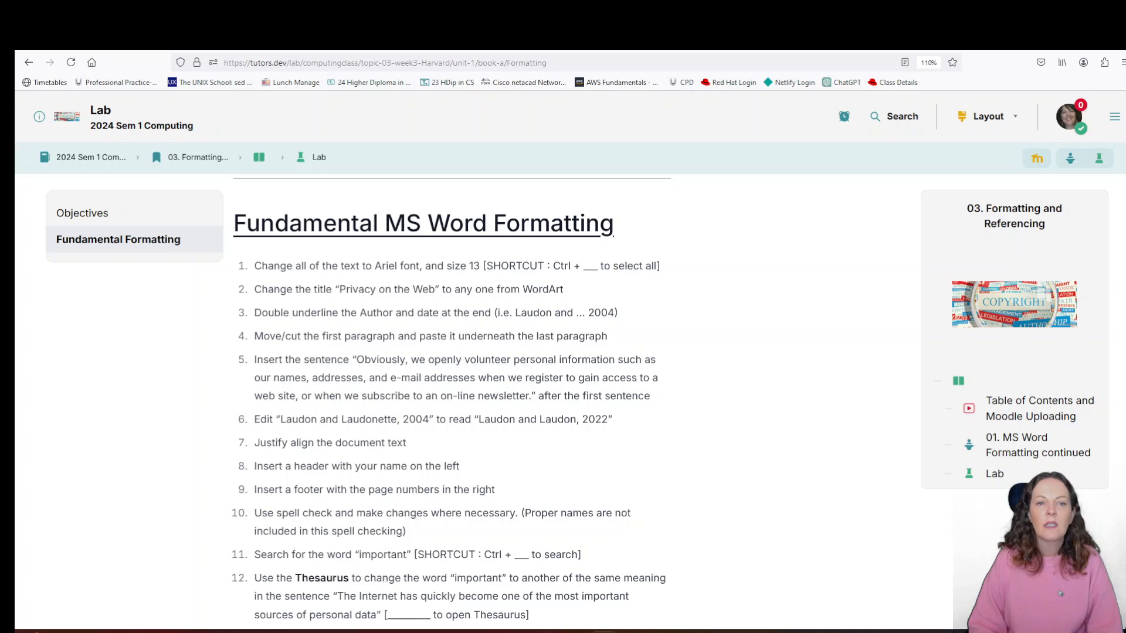
drag(493, 266, 660, 266)
Switch to Word and select all of the document's text
key(alt+Tab)
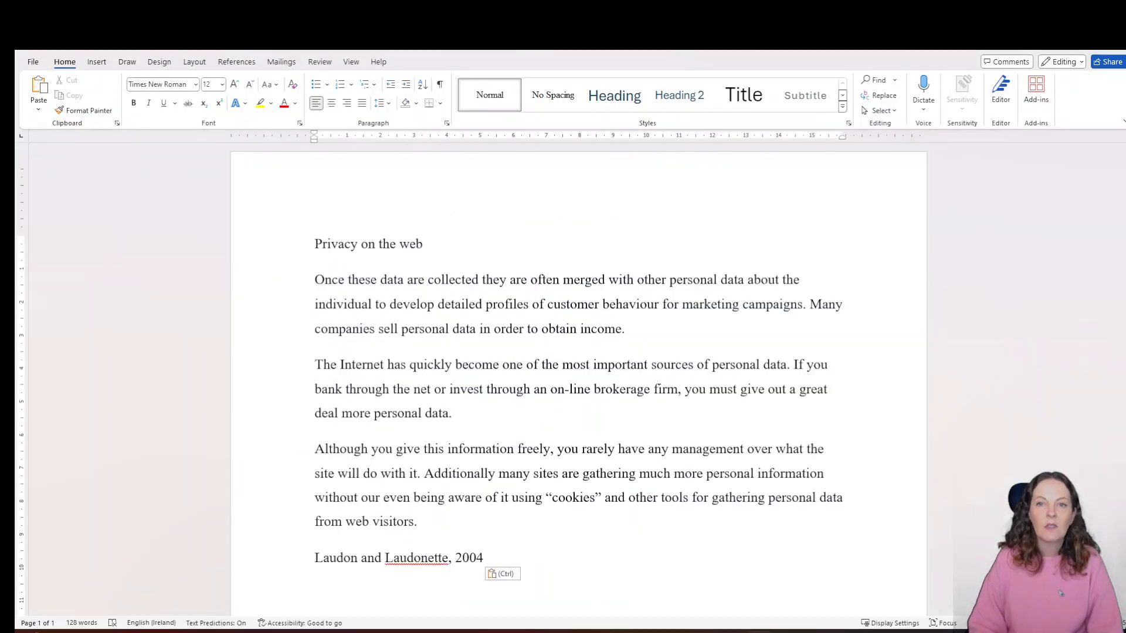
click(895, 80)
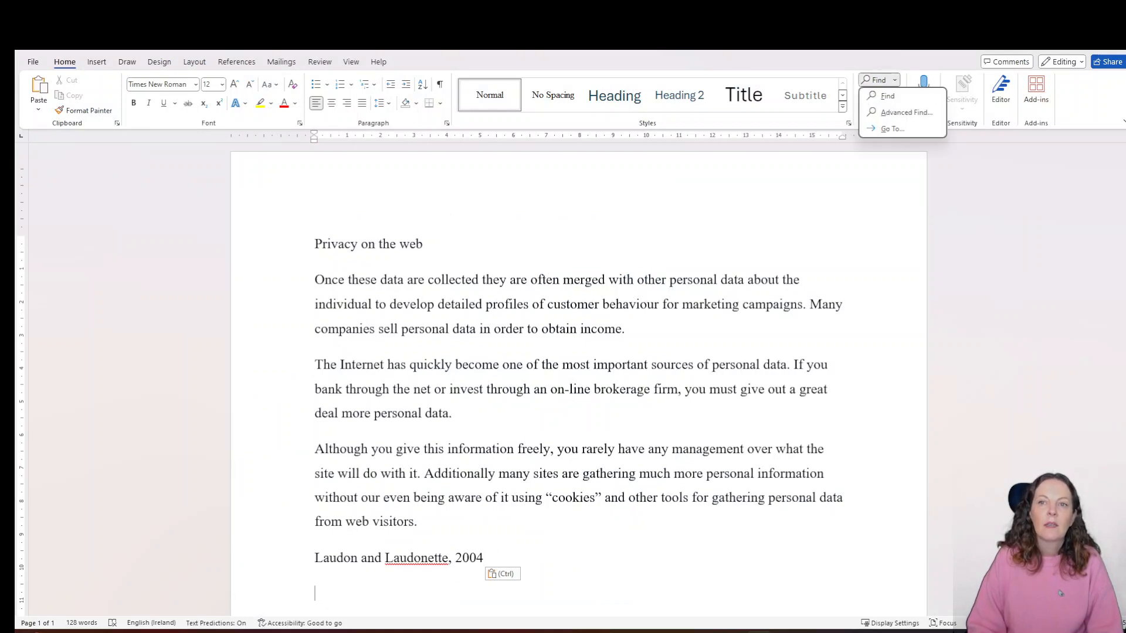
click(894, 81)
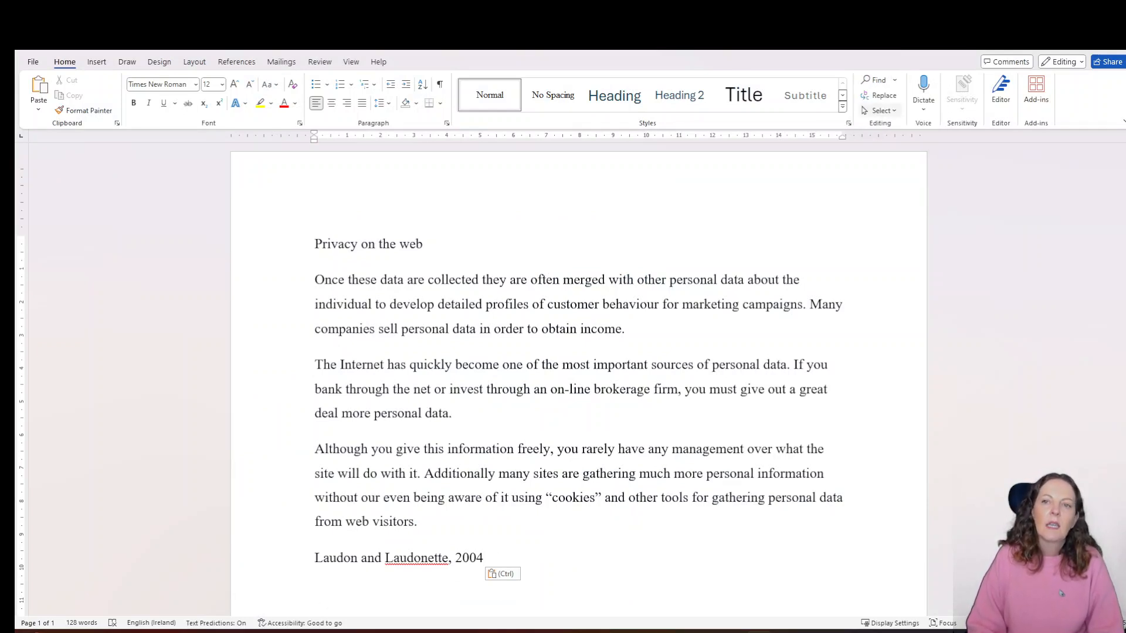
click(882, 110)
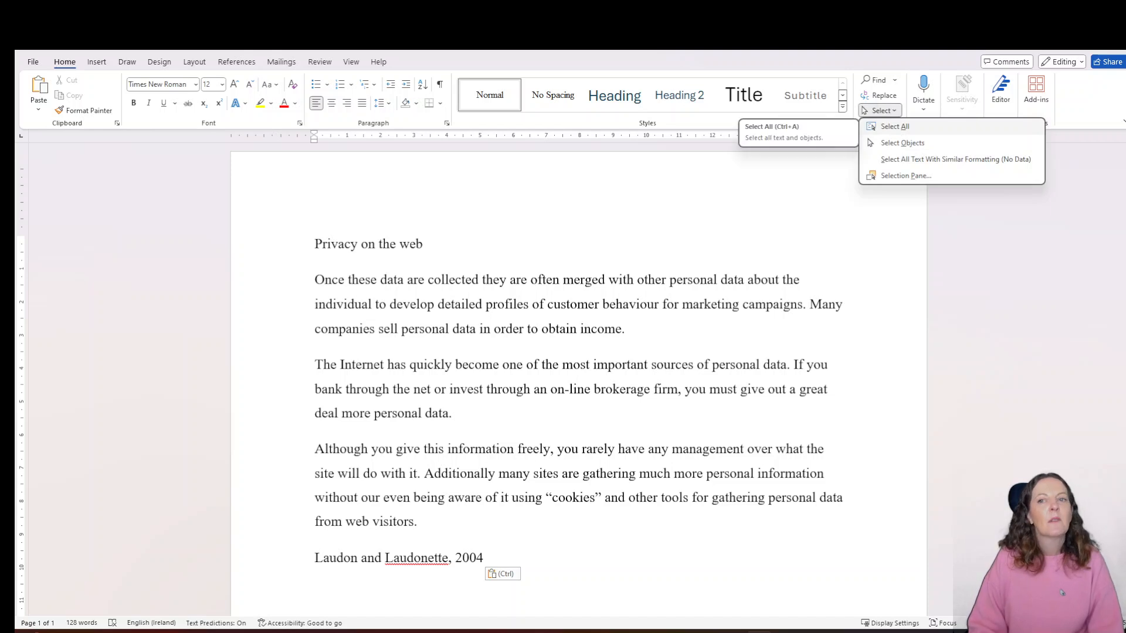
click(895, 126)
click(453, 414)
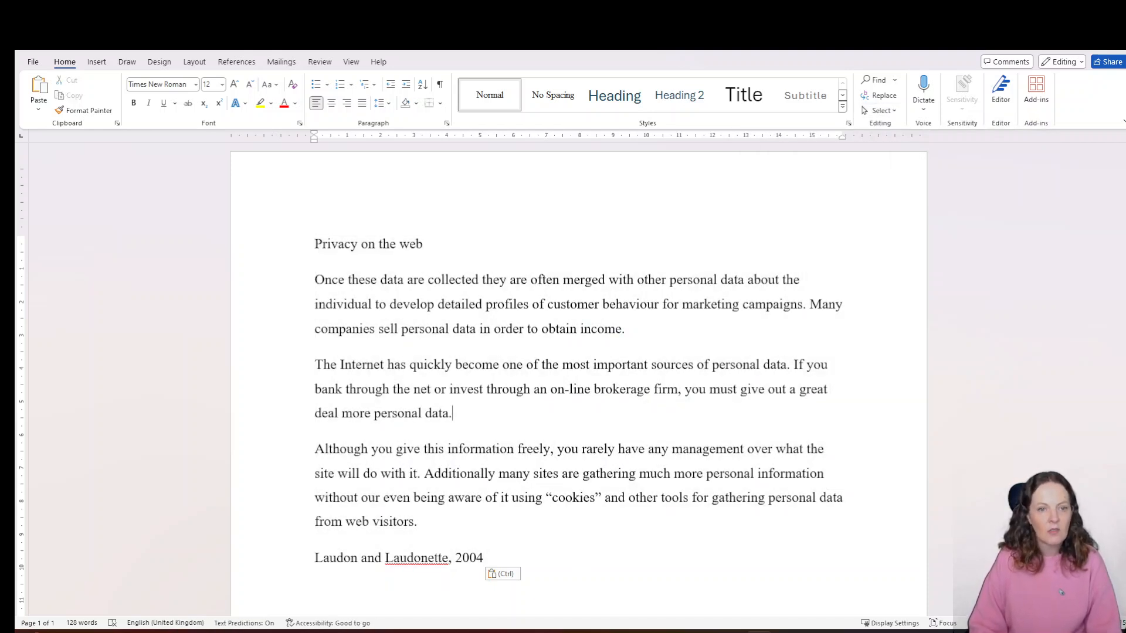
key(ctrl+a)
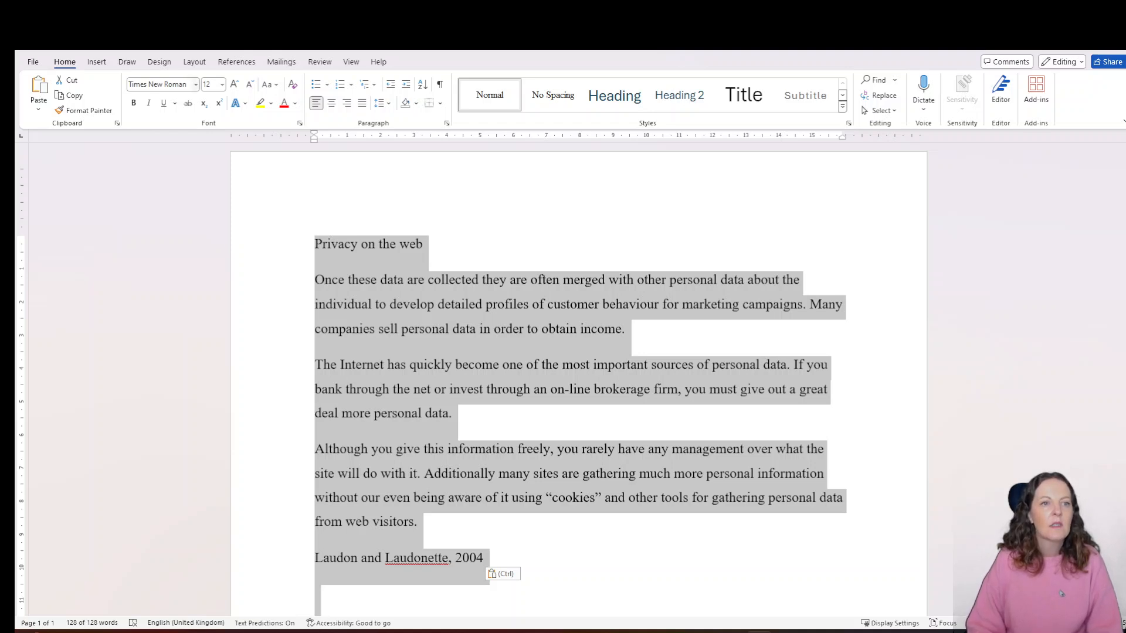
Change the font of all the selected document text to Arial
click(195, 84)
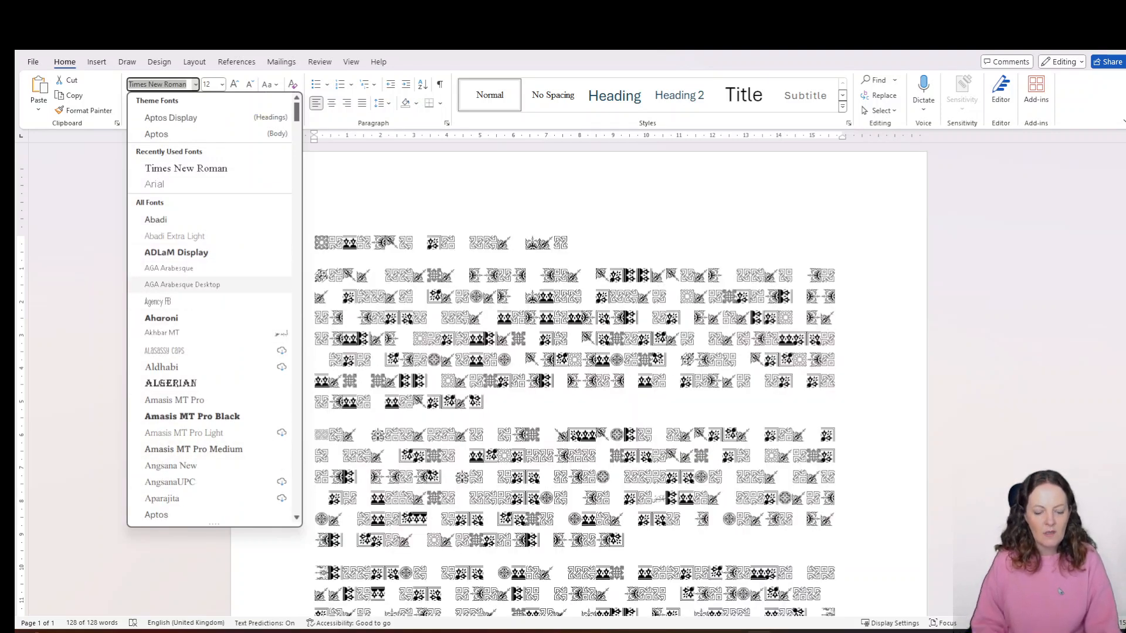
text(Arial)
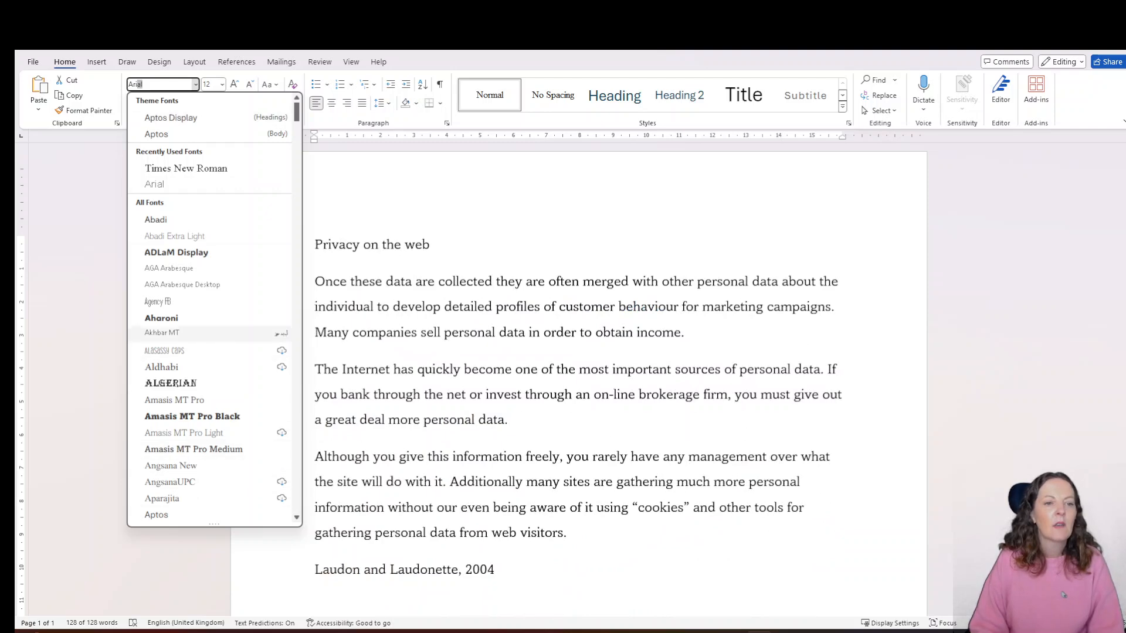
click(154, 184)
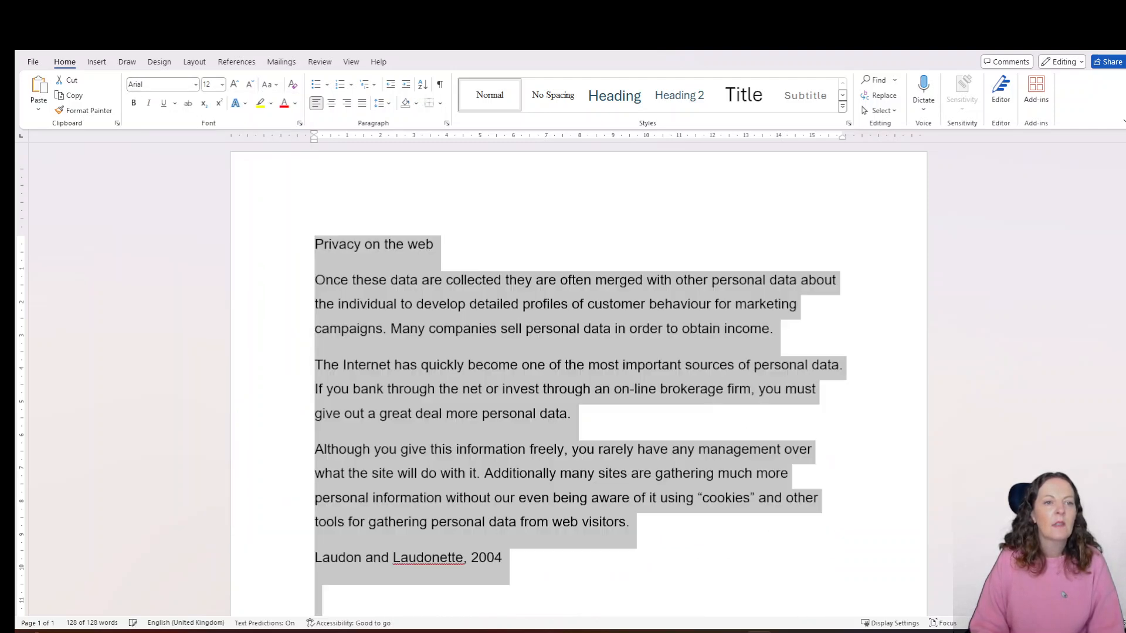
Try size 18 on all the selected document text, and set its final font size to 13
click(208, 84)
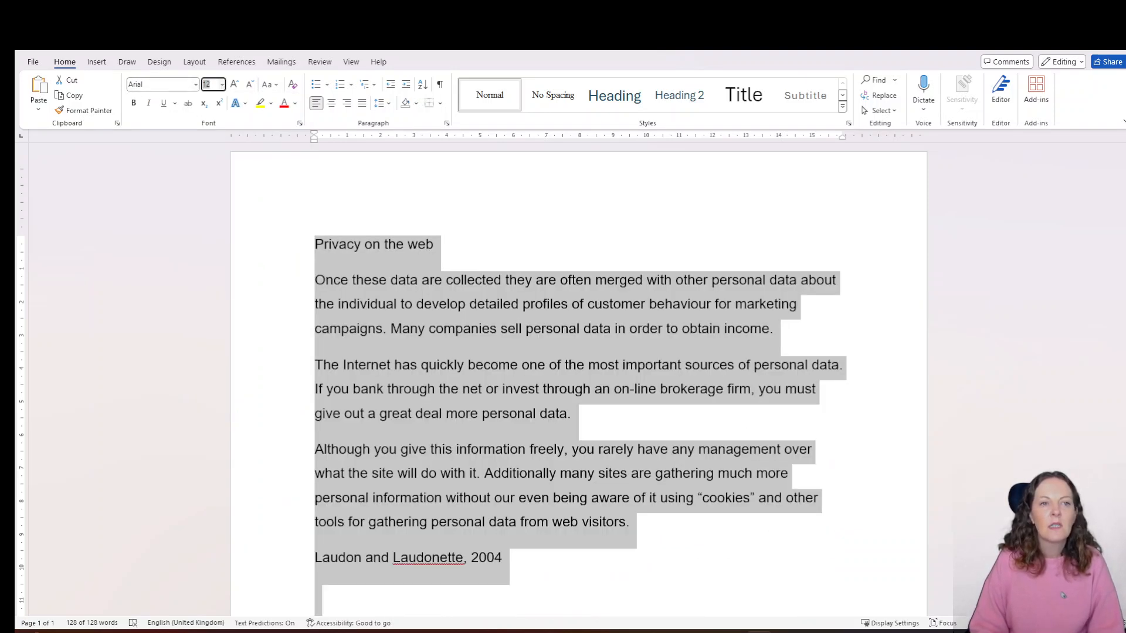
click(222, 84)
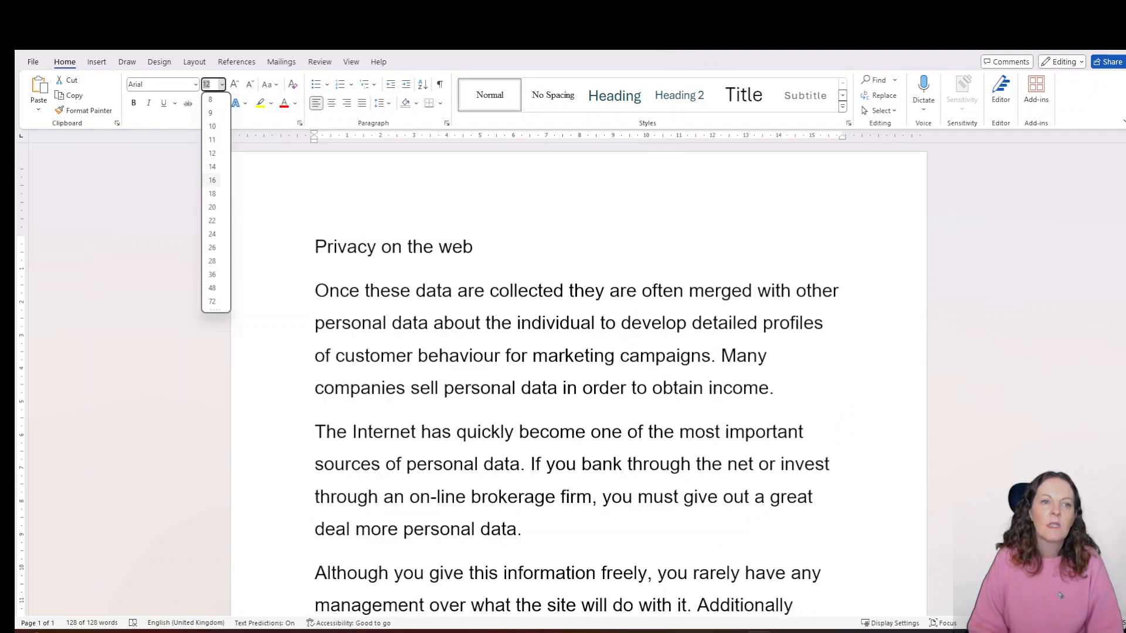
click(211, 194)
click(222, 84)
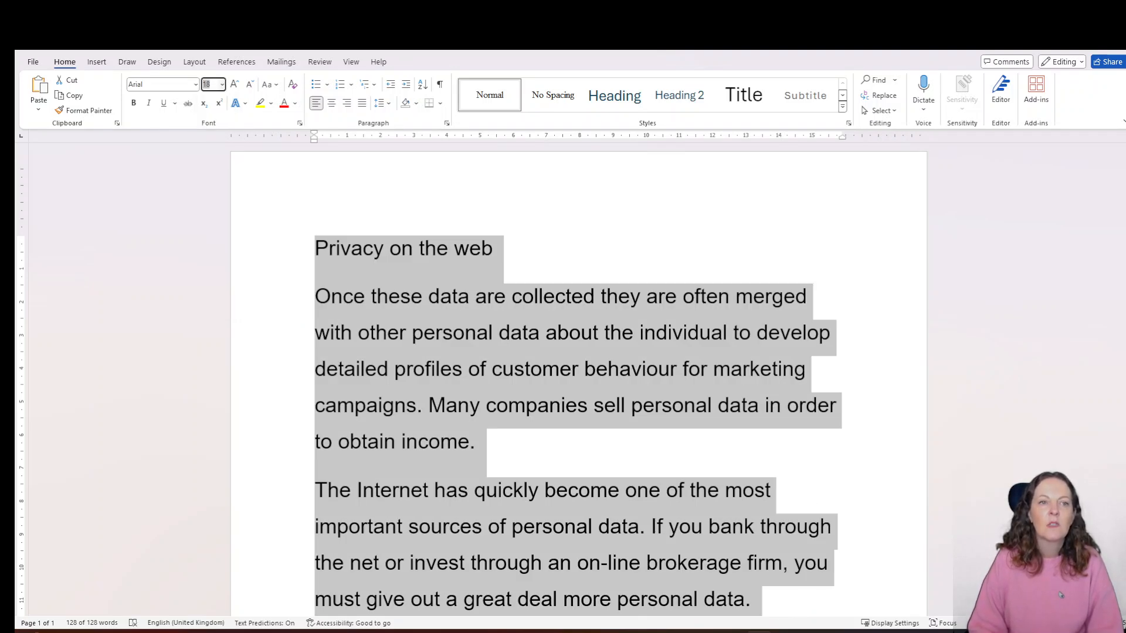
text(13)
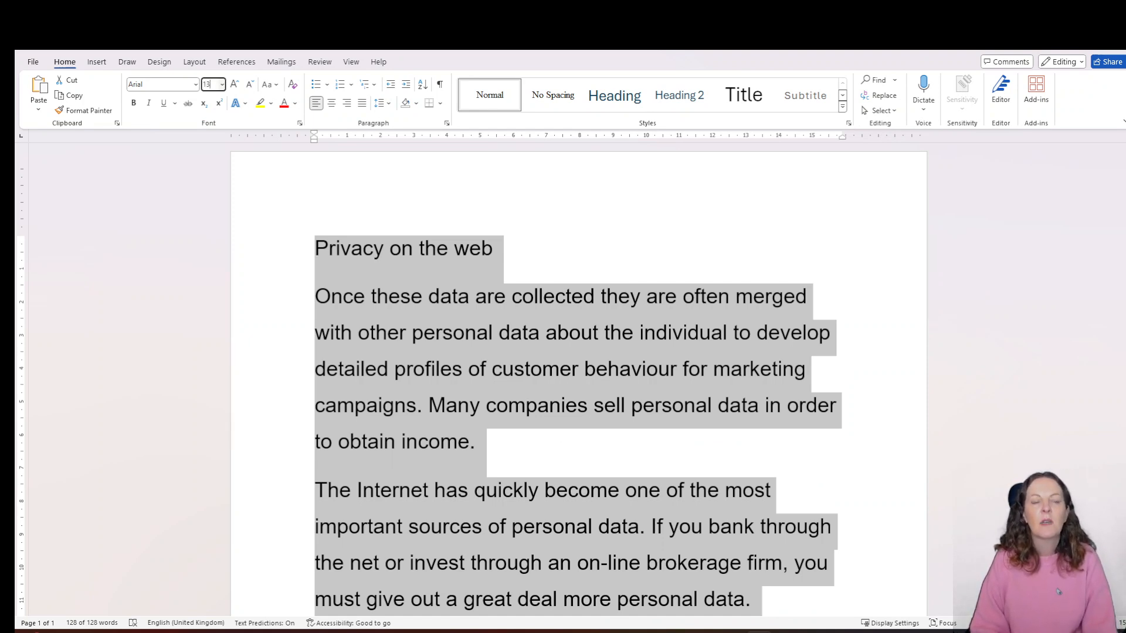
key(Return)
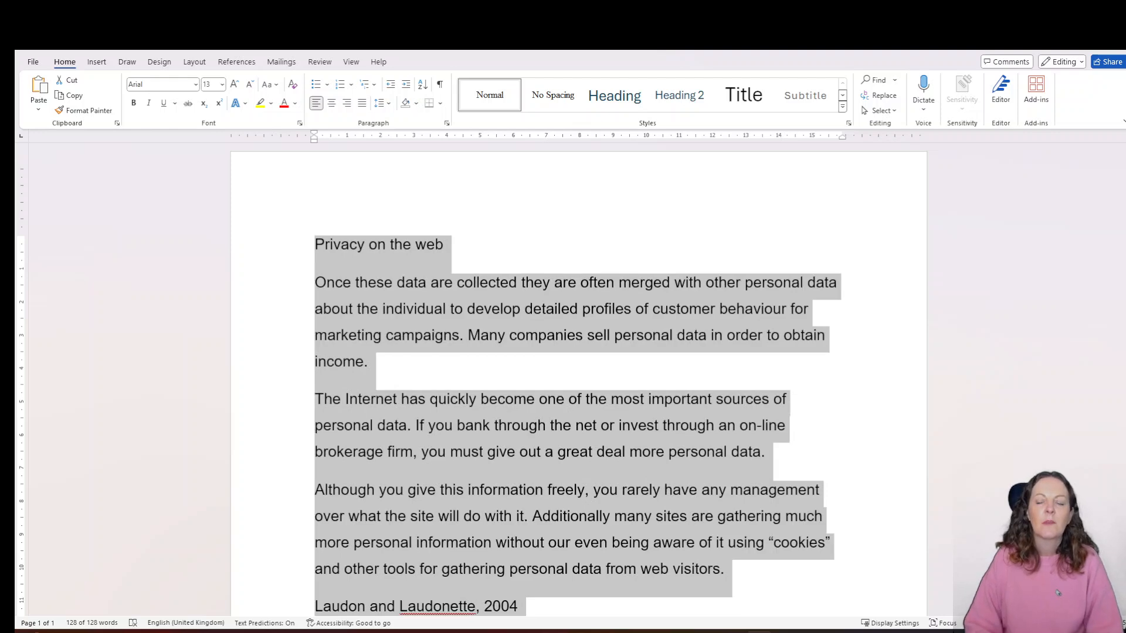
scroll(1060, 594, down, 2)
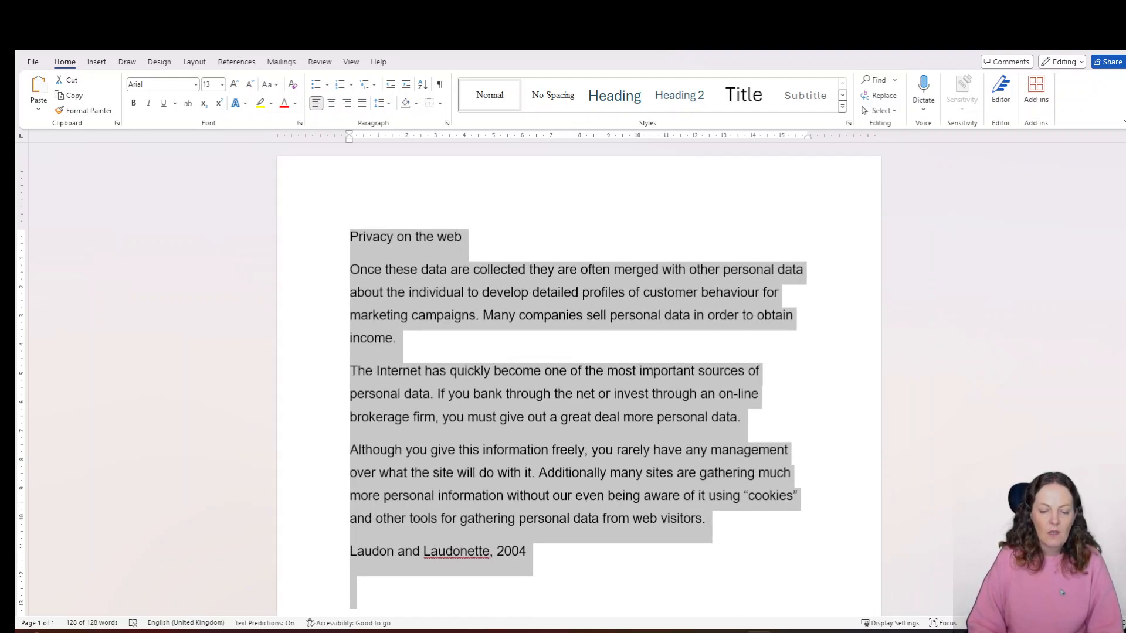
Check task 2 on the lab page and convert the Word title "Privacy on the web" to WordArt with black fill, white outline and plum hard shadow
click(586, 405)
key(alt+Tab)
click(577, 267)
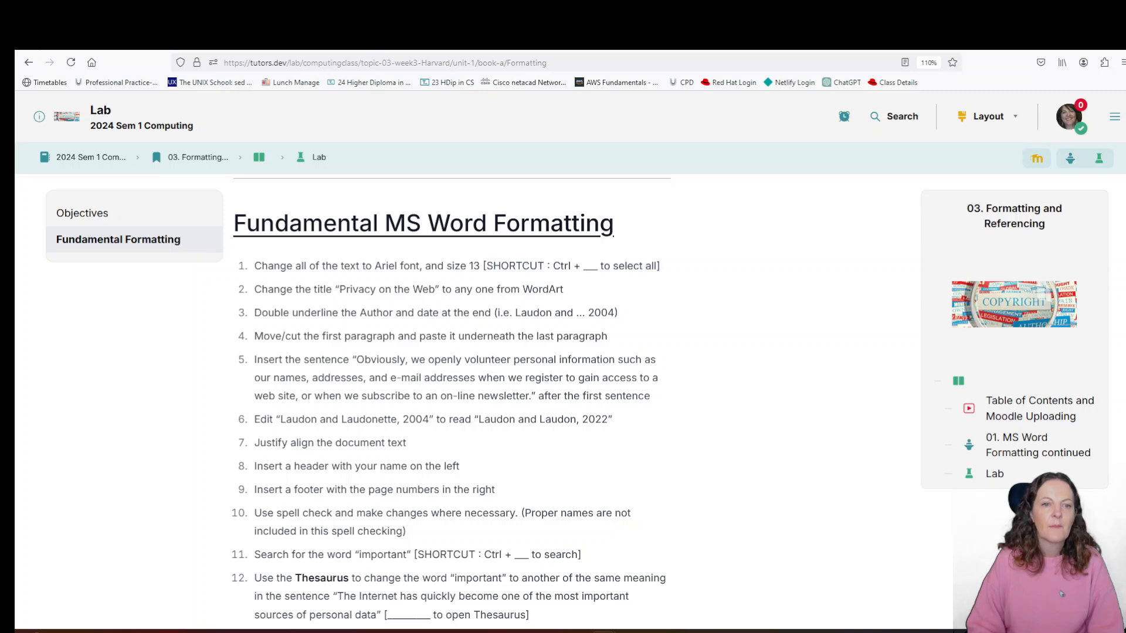
drag(339, 289, 564, 289)
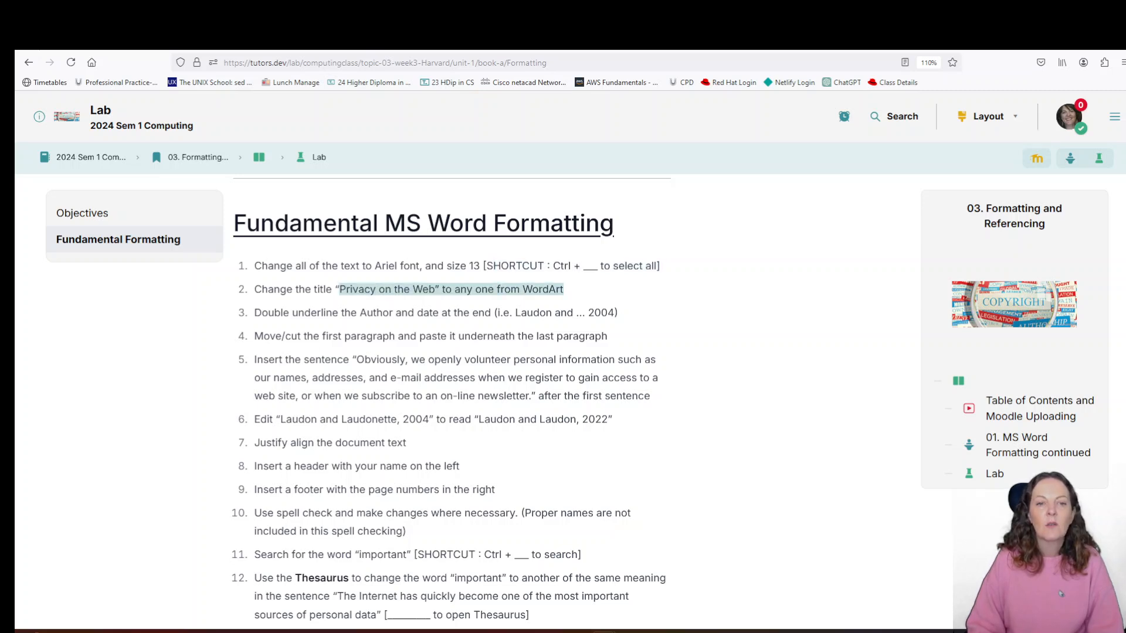
key(alt+Tab)
key(ctrl+a)
click(373, 237)
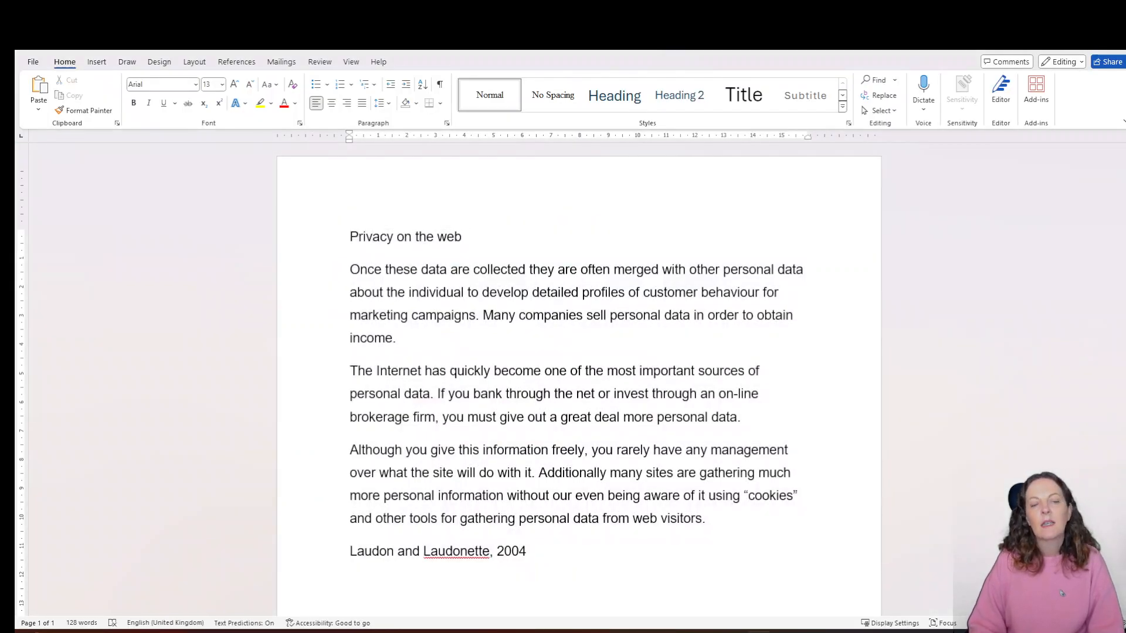
triple_click(373, 237)
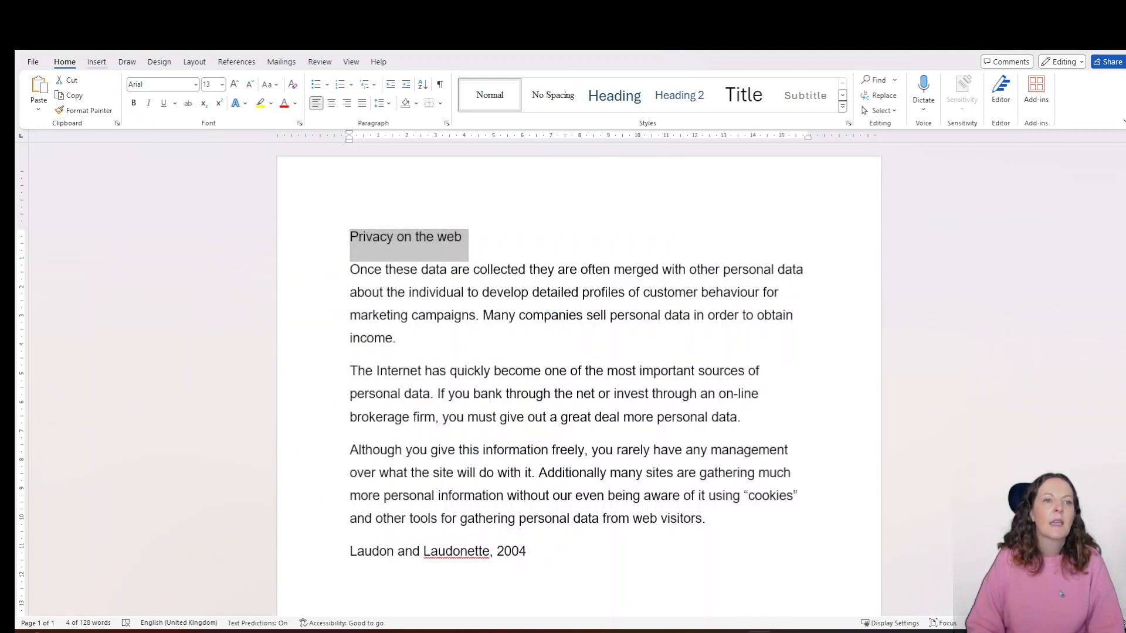
click(97, 63)
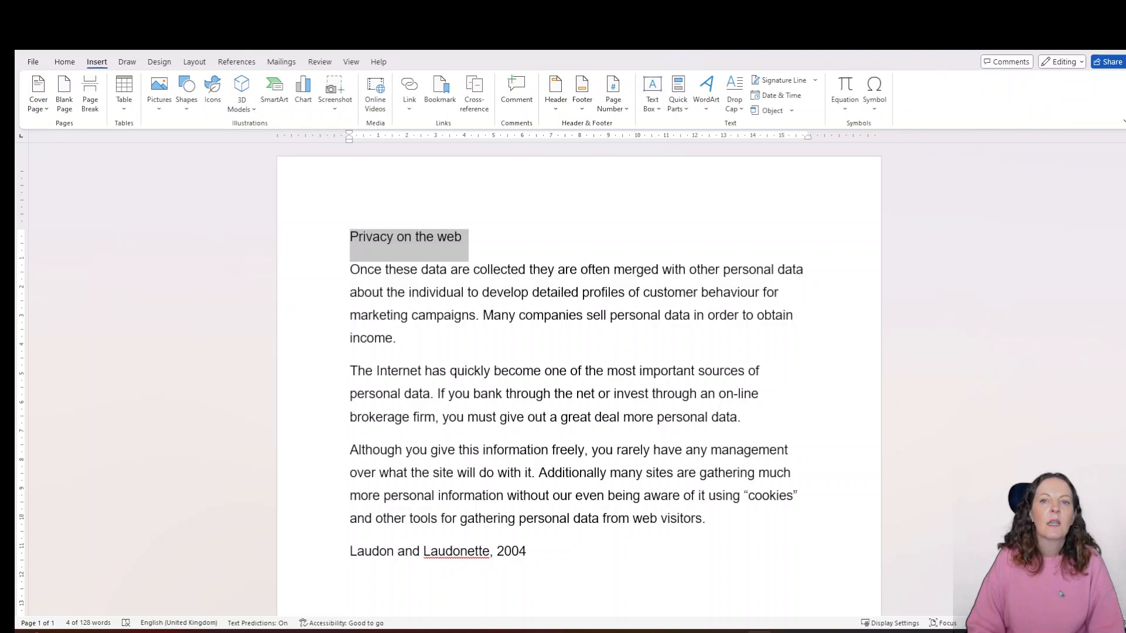
click(705, 94)
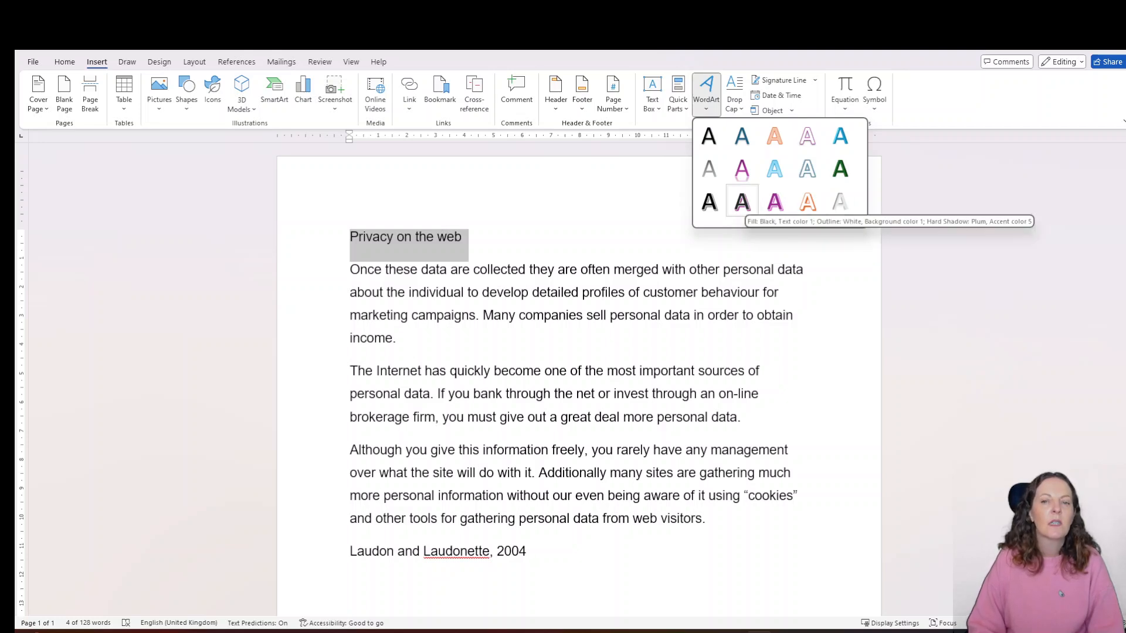
click(742, 201)
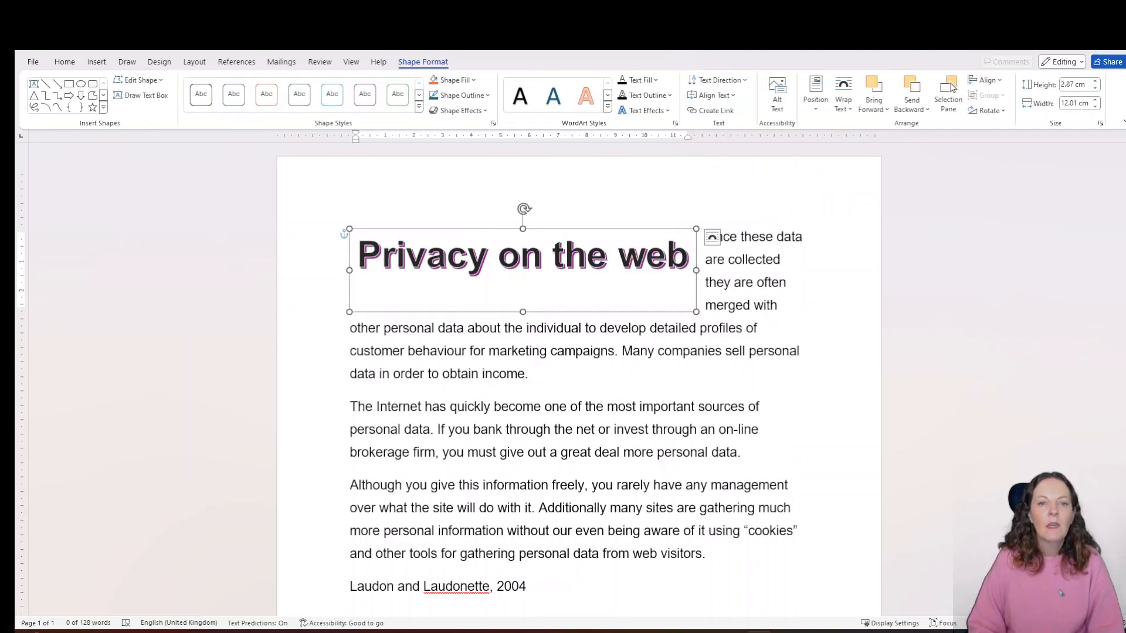
click(718, 507)
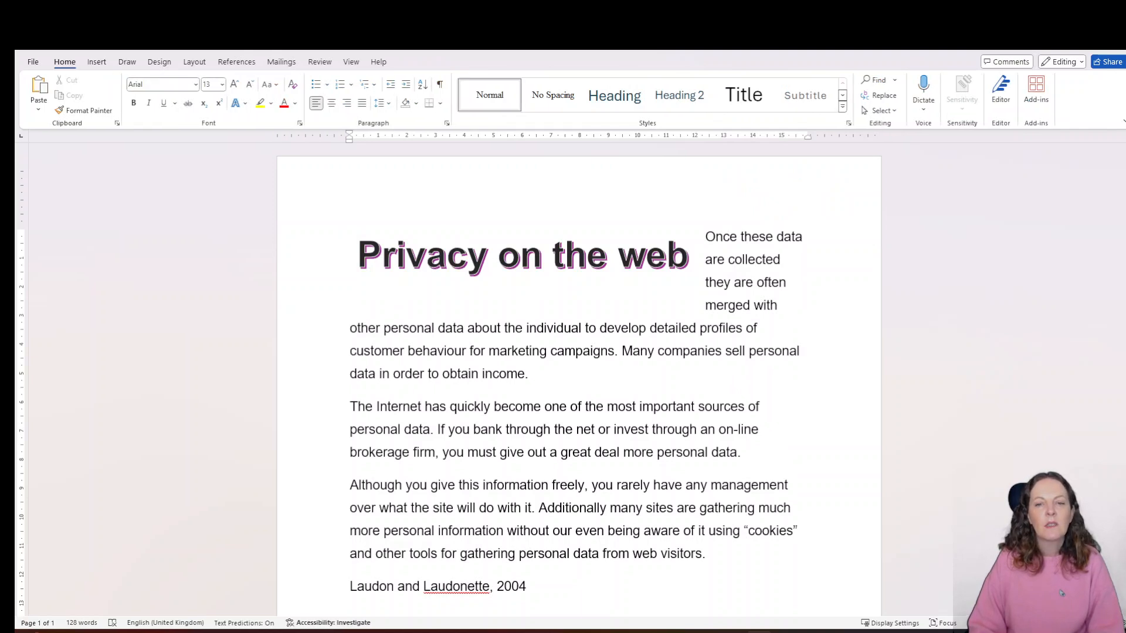
Insert three blank lines above the first paragraph and move the WordArt title into them, centred horizontally at the top margin
key(ctrl+Home)
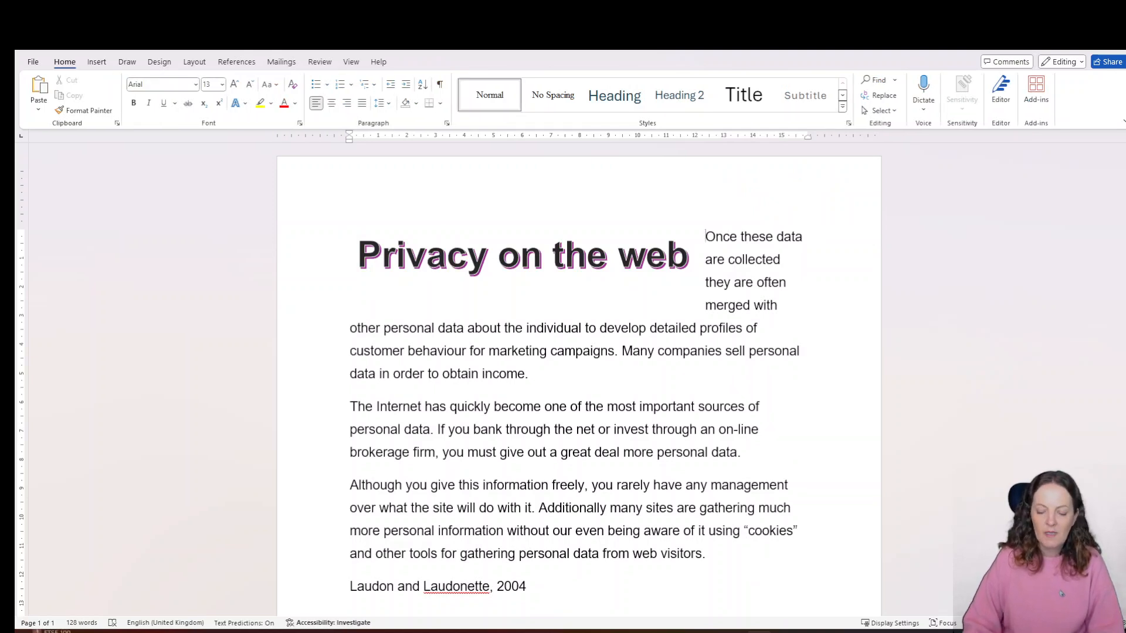
key(Return)
key(Return)
key(Return)
click(468, 414)
click(498, 354)
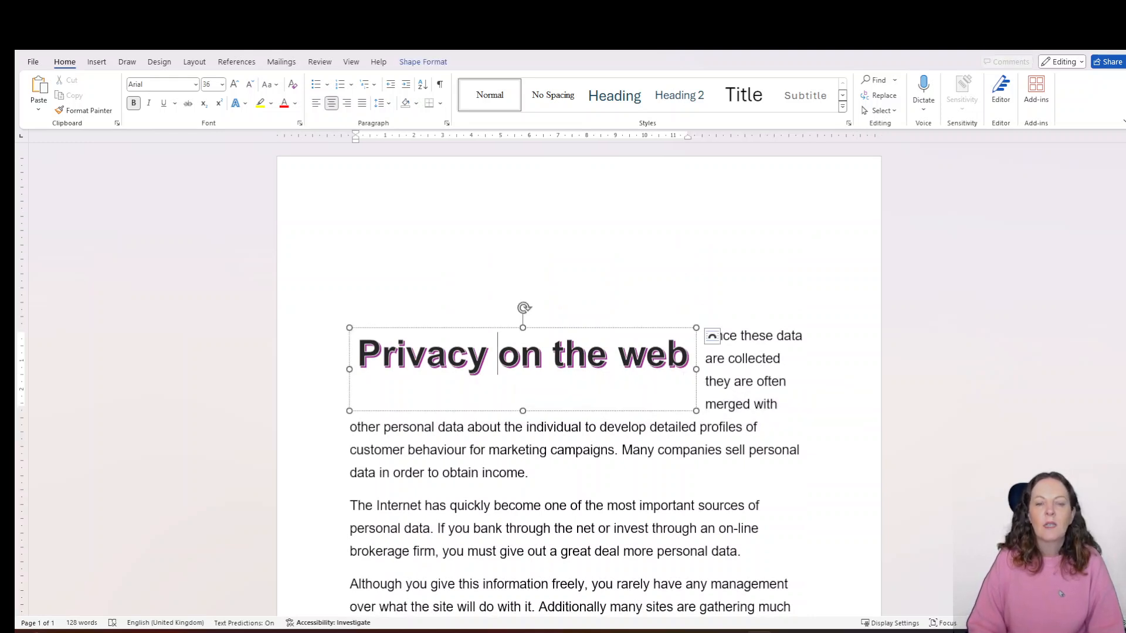
drag(535, 328, 592, 230)
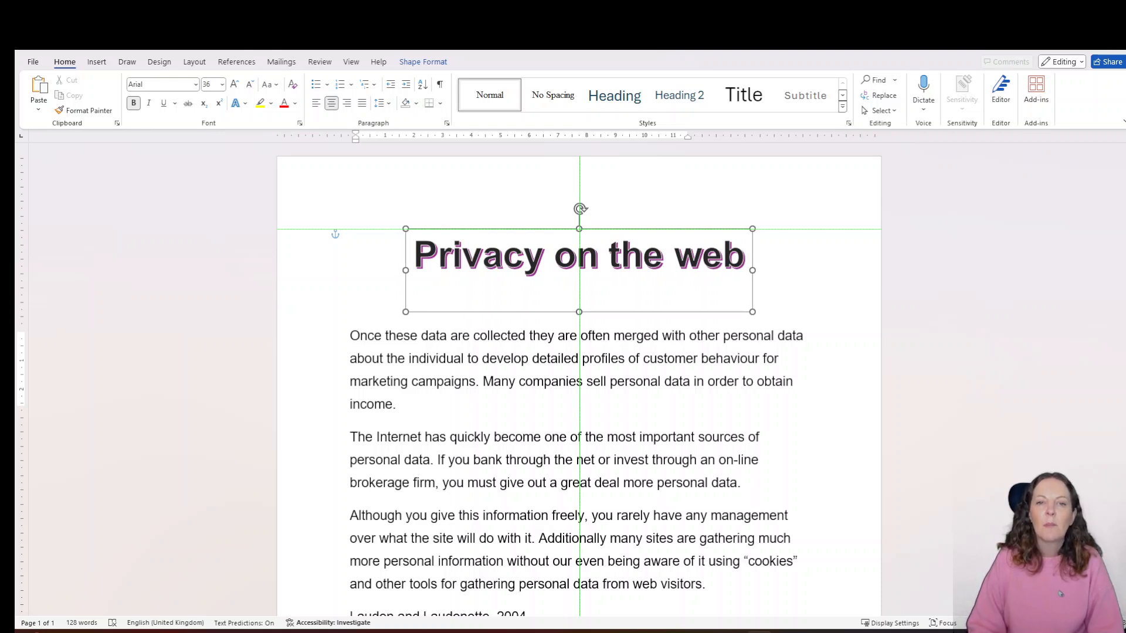
drag(611, 252, 611, 252)
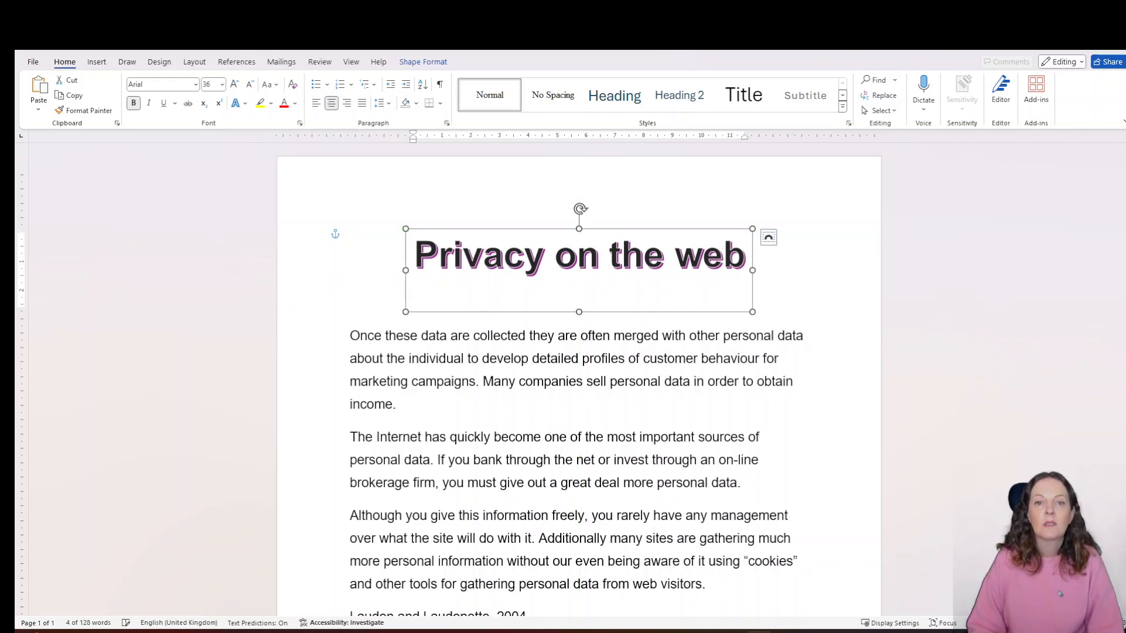
click(502, 359)
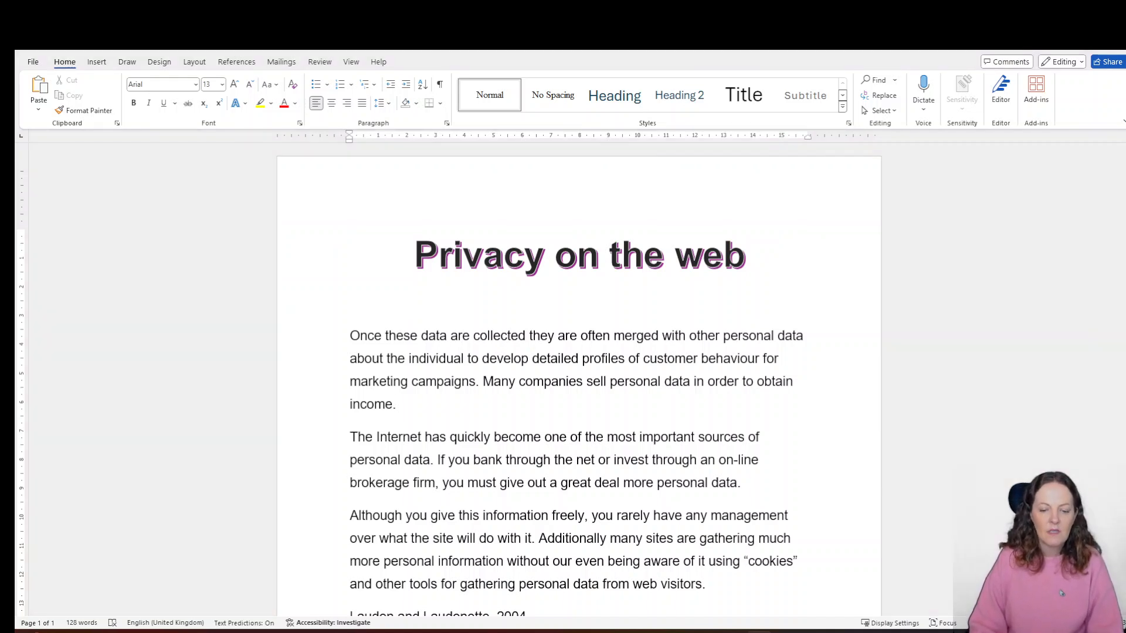
Check task 3 on the lab page and apply a double underline to the author and date line at the end of the Word document
key(alt+Tab)
drag(283, 312, 503, 312)
key(alt+Tab)
scroll(503, 312, down, 3)
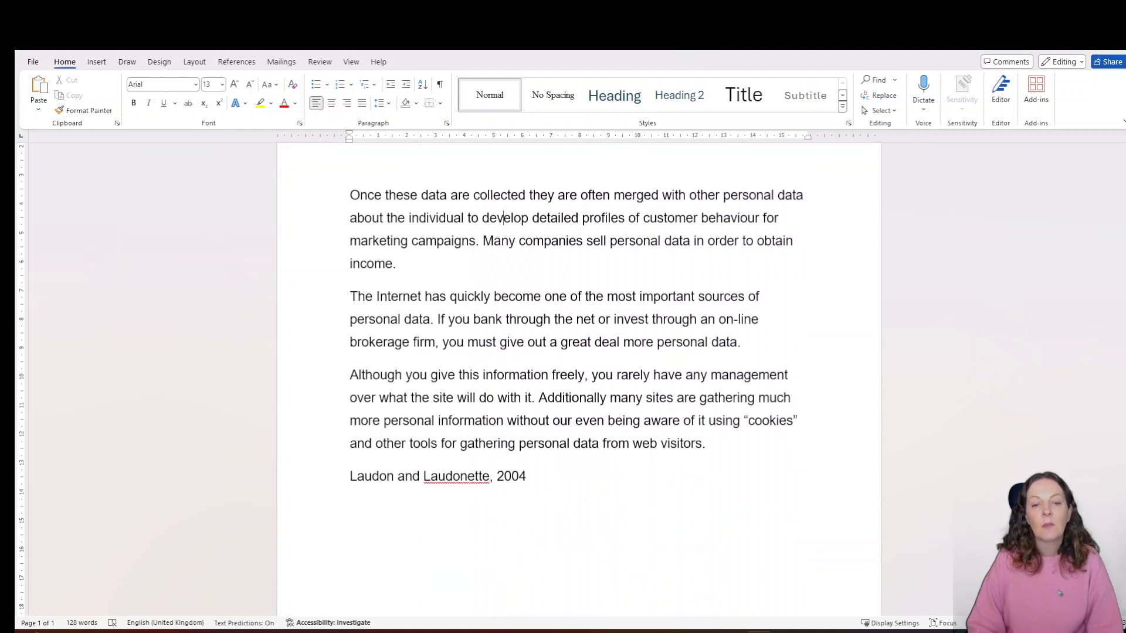
click(310, 477)
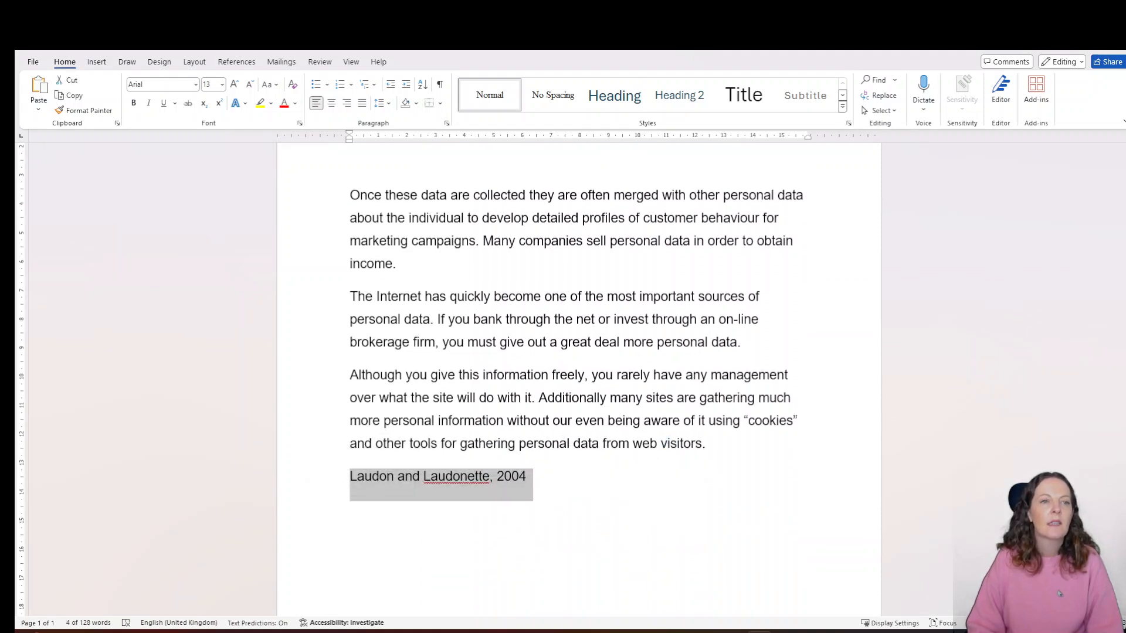
key(ctrl+u)
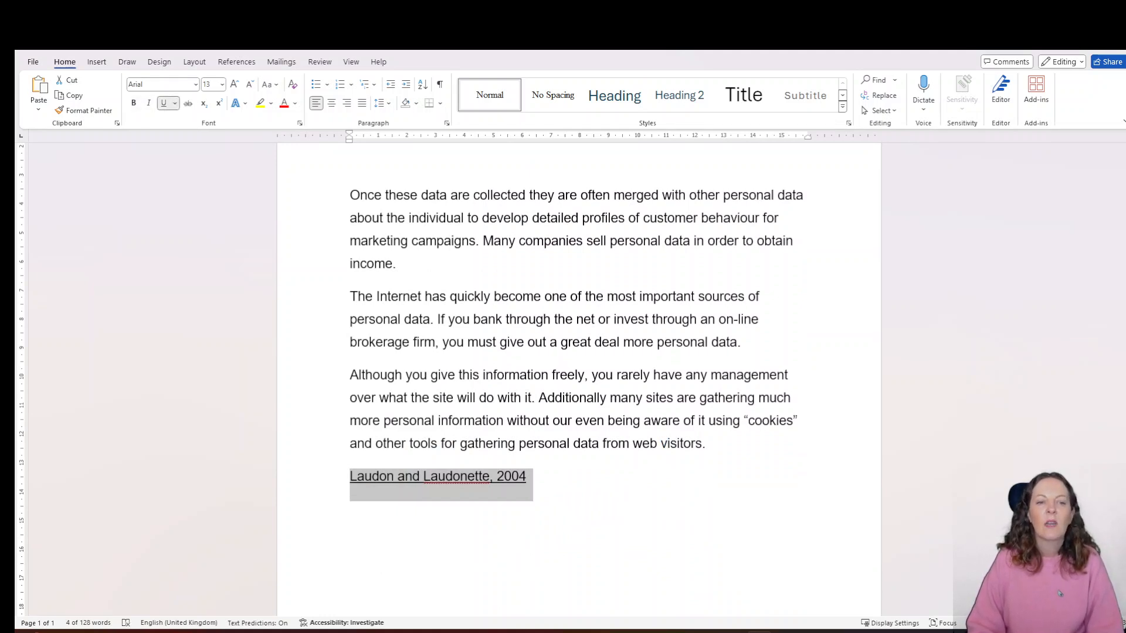
click(175, 103)
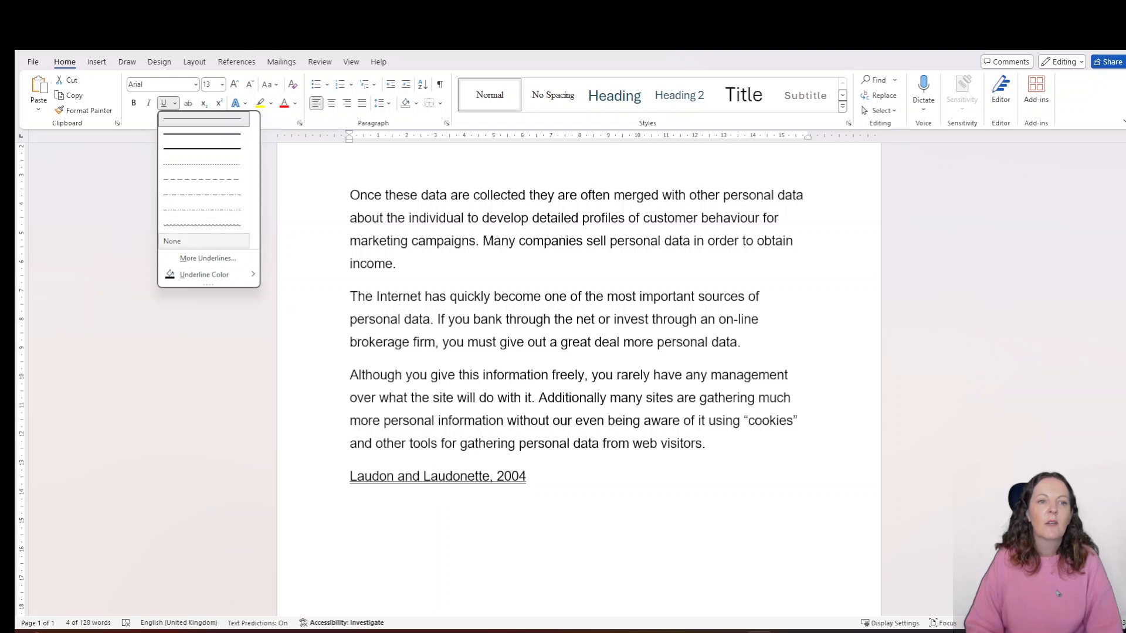
mouse_move(204, 275)
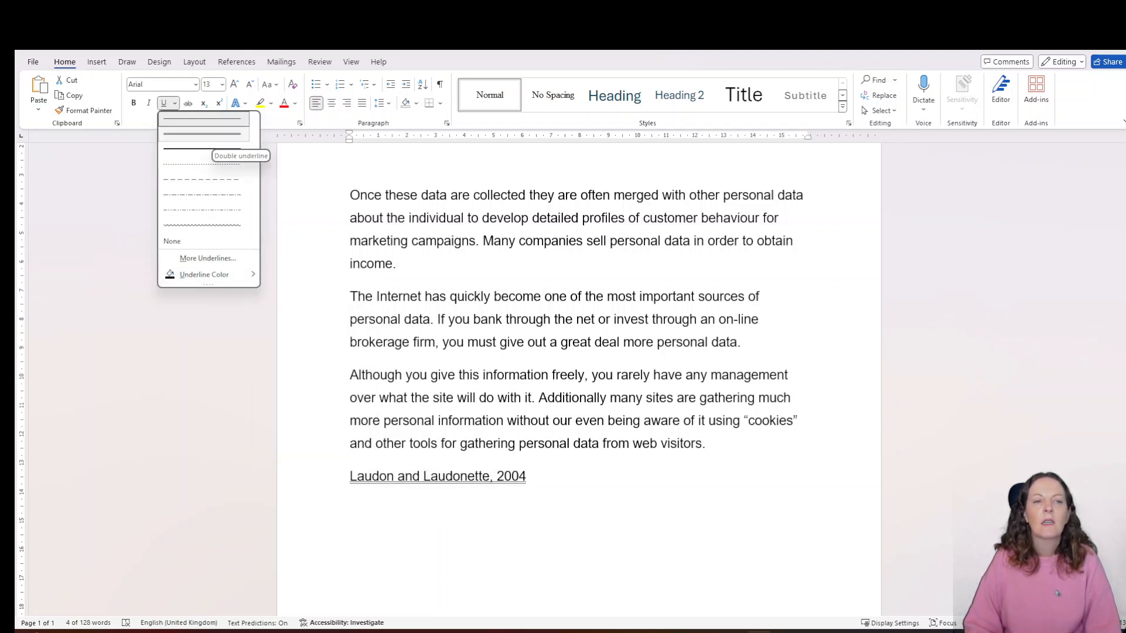
key(Escape)
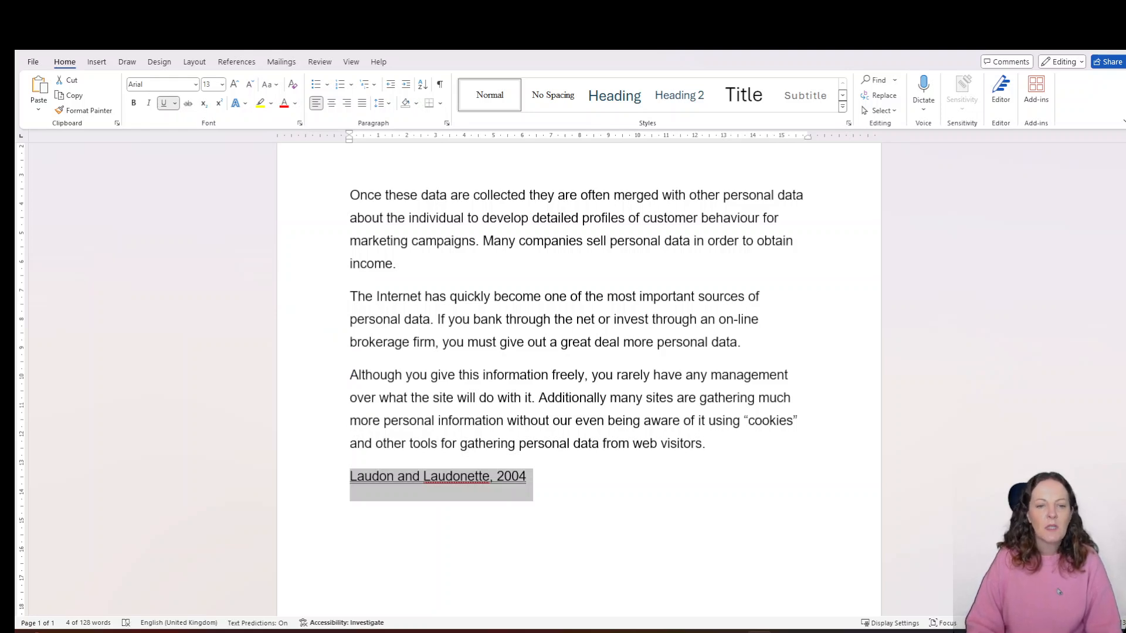
click(1061, 593)
Check task 4 on the lab page and move the Word document's first paragraph beneath the last paragraph, above the author and date line
key(alt+Tab)
scroll(1059, 594, down, 2)
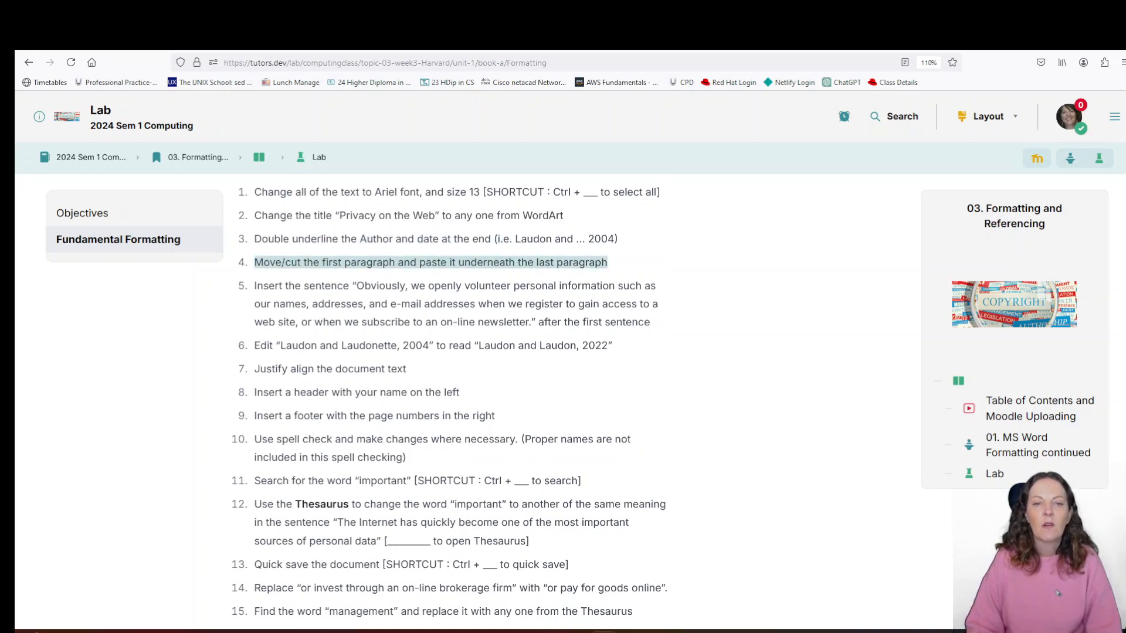
key(alt+Tab)
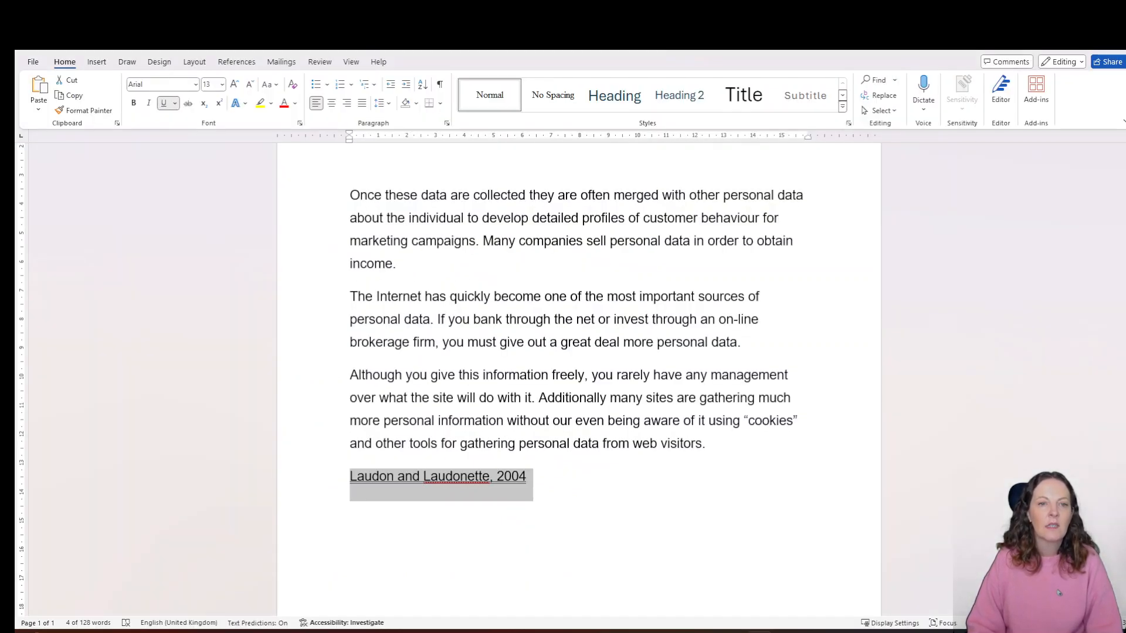
scroll(1059, 593, down, 1)
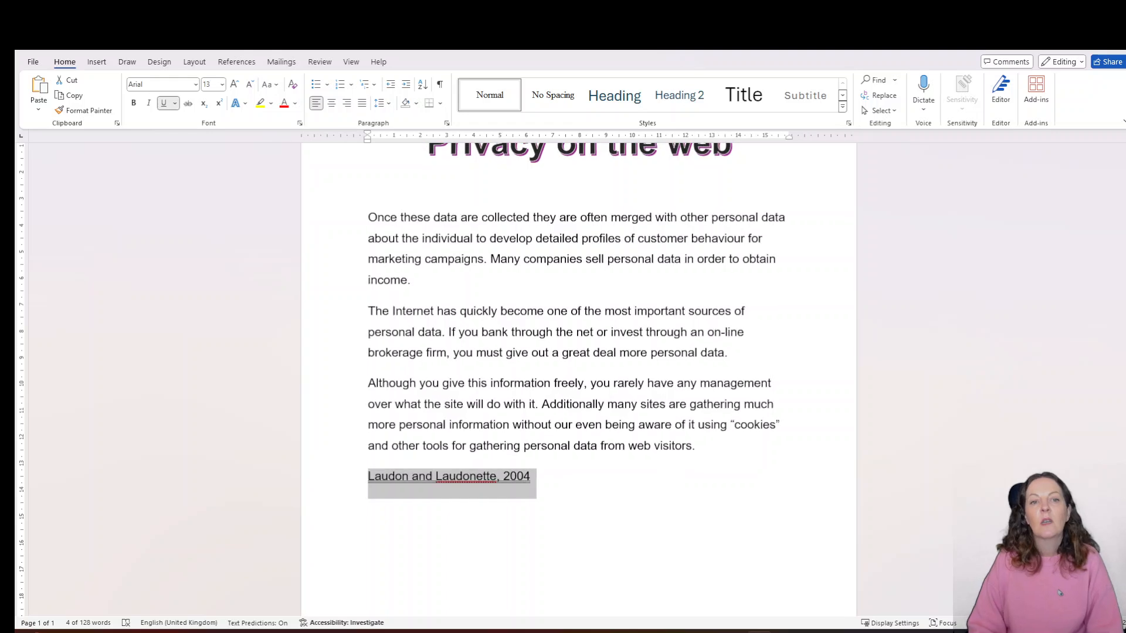
drag(328, 218, 324, 281)
key(ctrl+c)
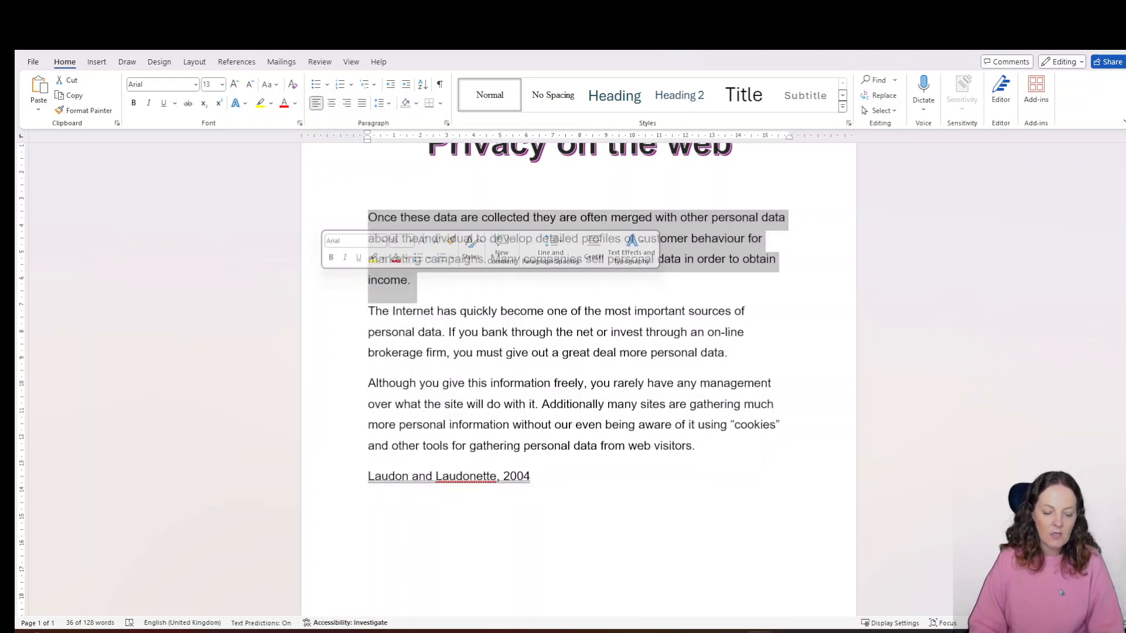
key(Delete)
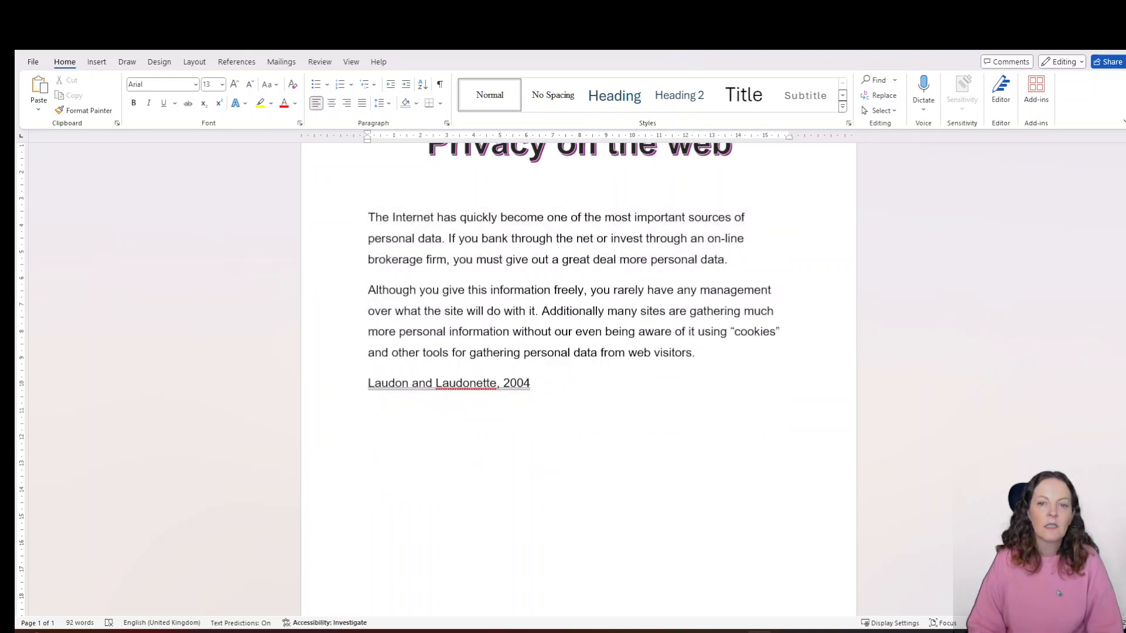
key(Return)
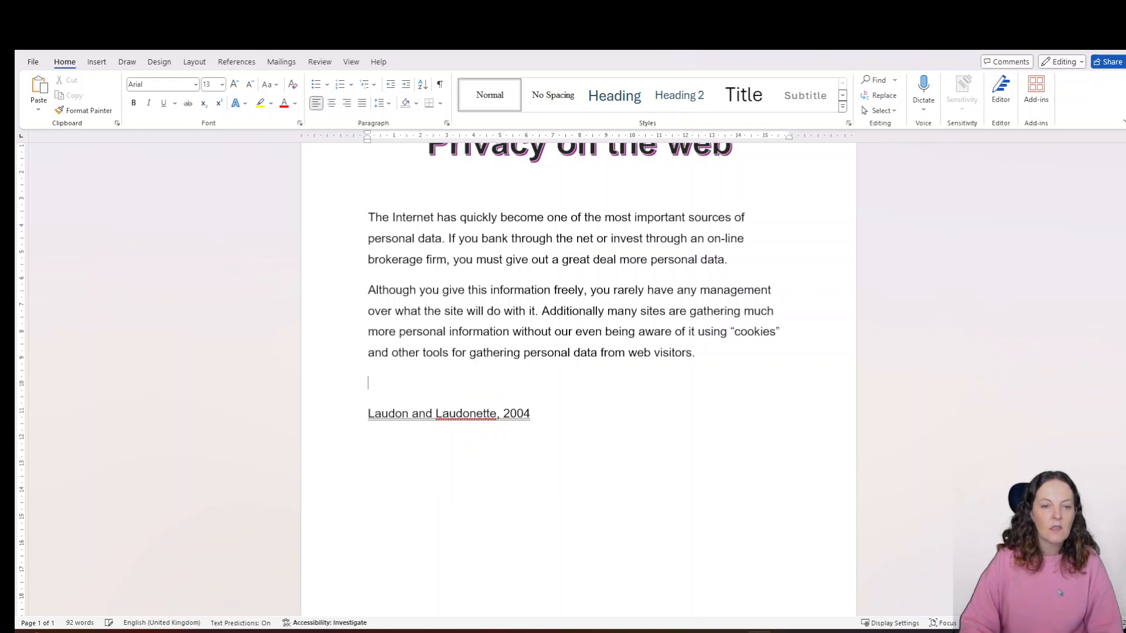
key(ctrl+v)
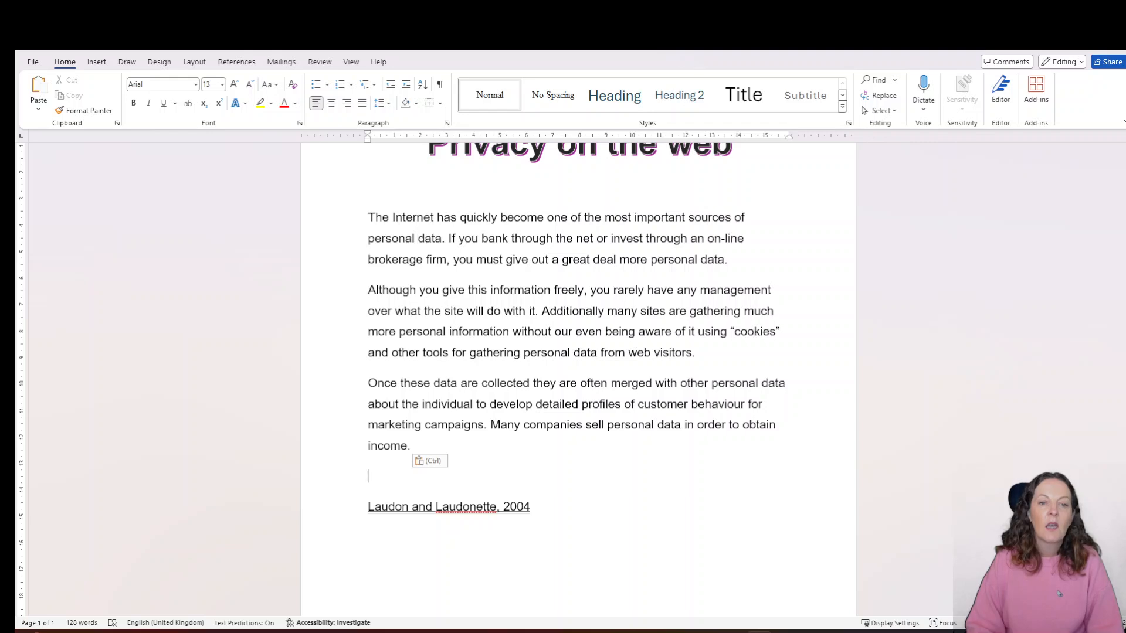
Show the formatting marks, delete the empty paragraph above the author and date line, and hide the marks again
drag(345, 384, 345, 447)
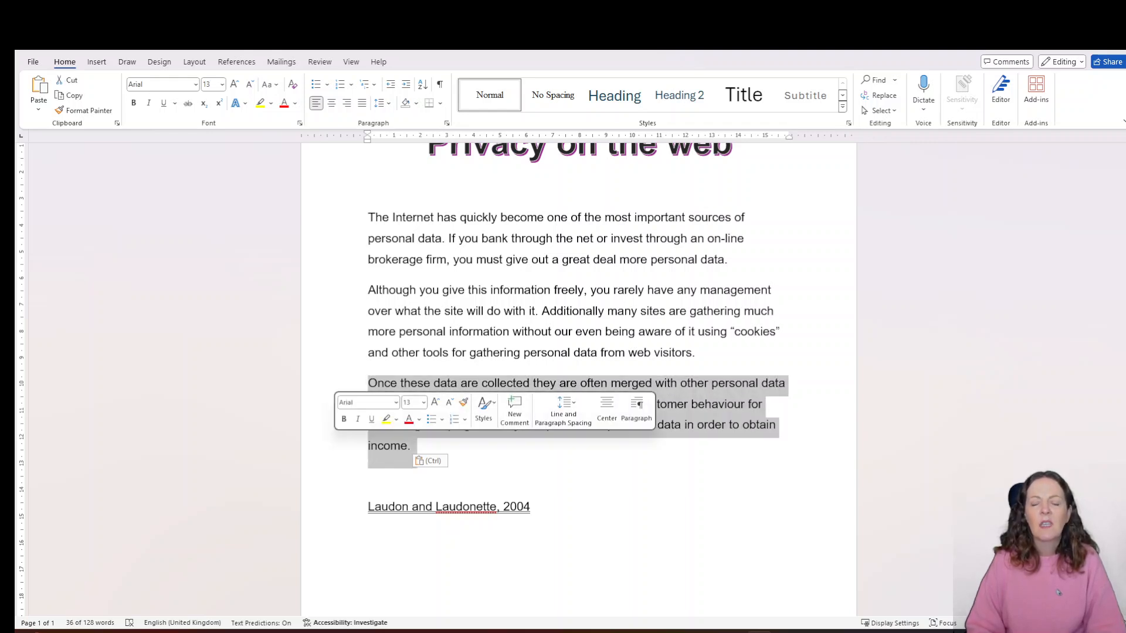
drag(481, 383, 369, 474)
click(370, 476)
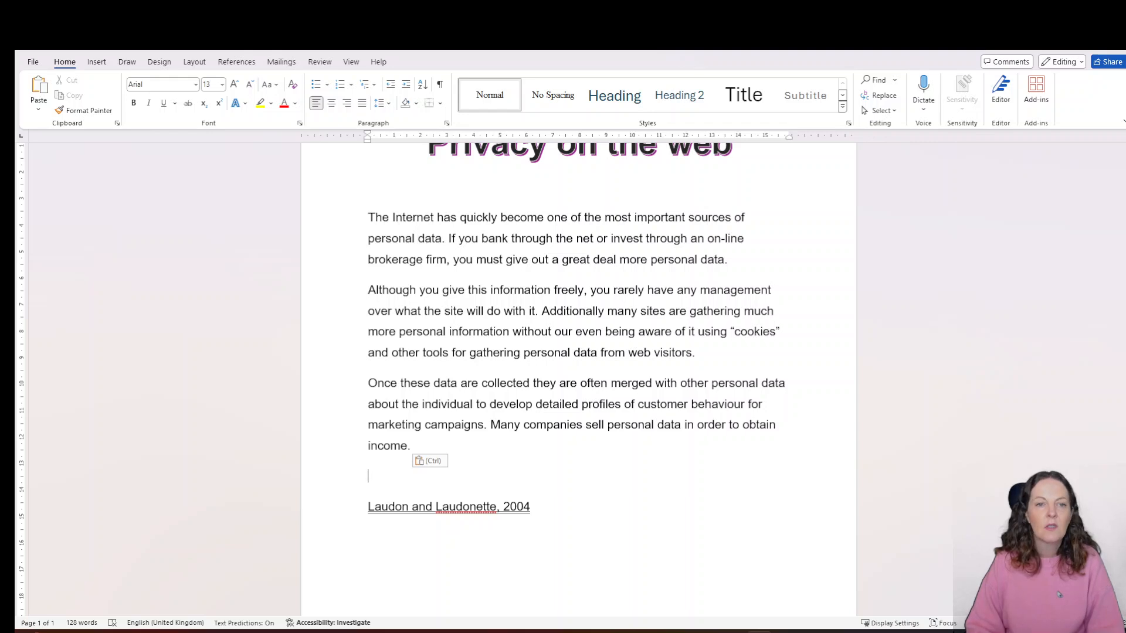
key(ctrl+shift+8)
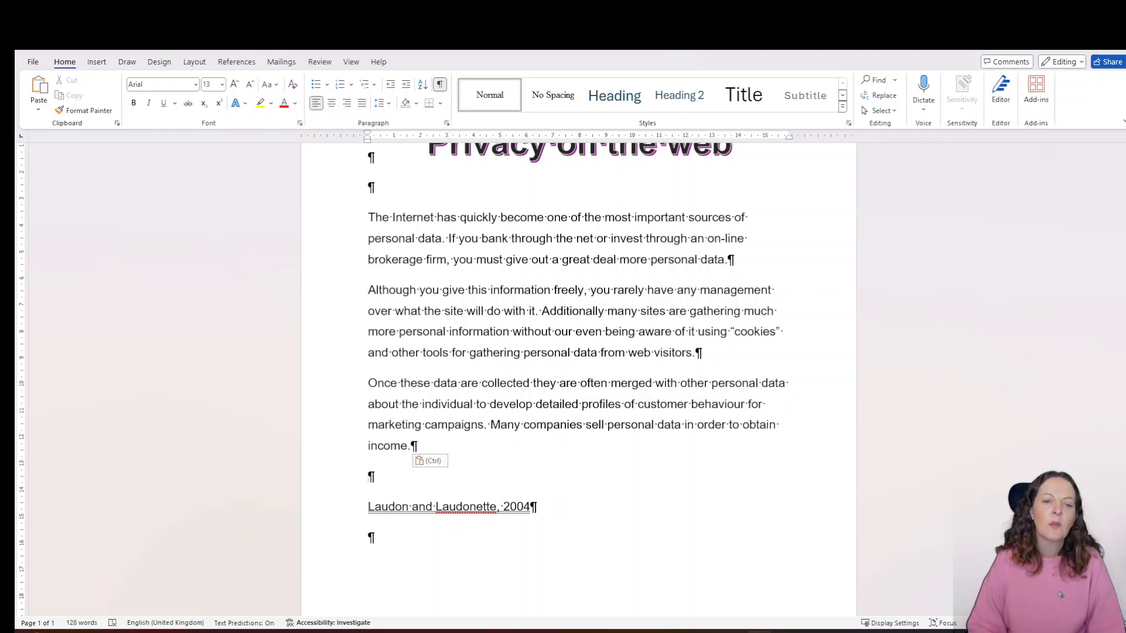
key(Delete)
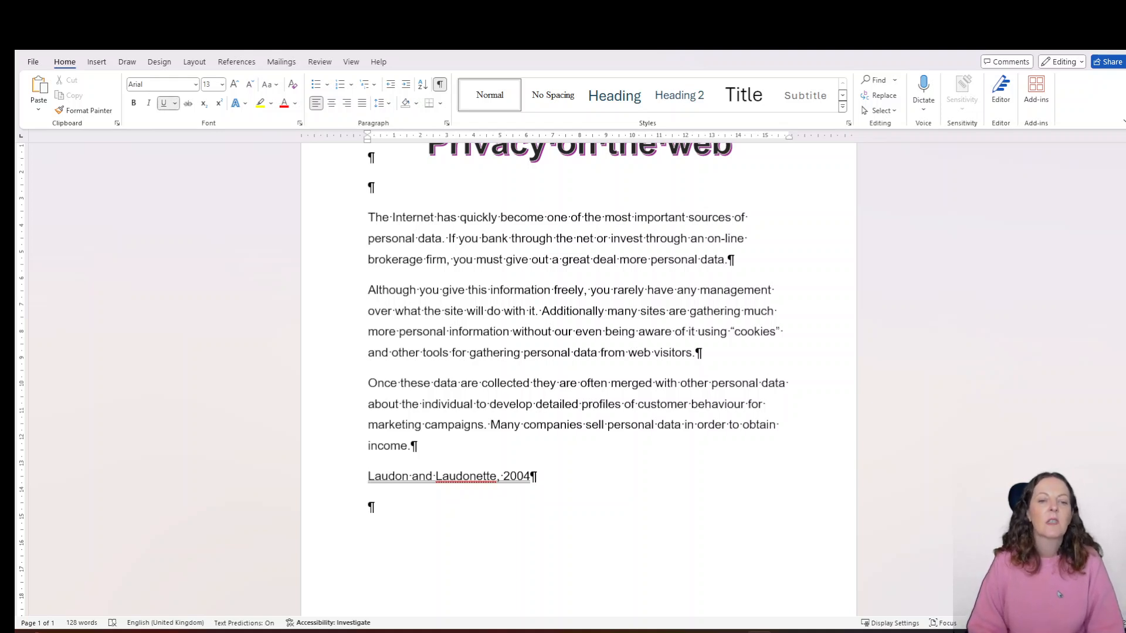
key(ctrl+shift+8)
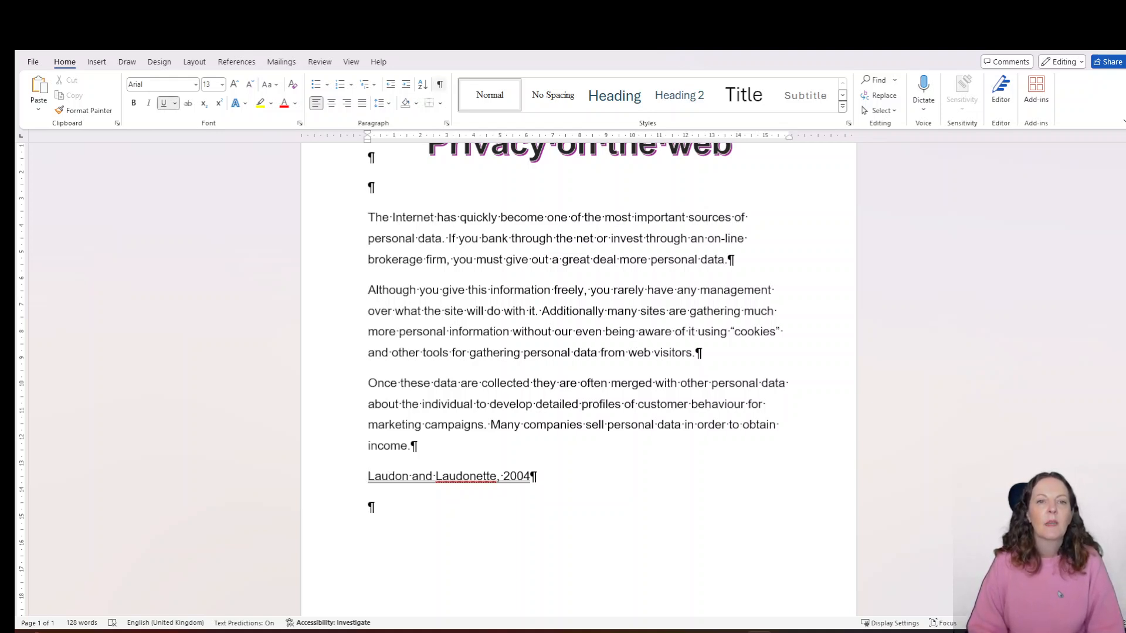
Copy the task 5 sentence beginning "Obviously, we openly volunteer" from the lab page and insert it after the Word document's first sentence
key(alt+Tab)
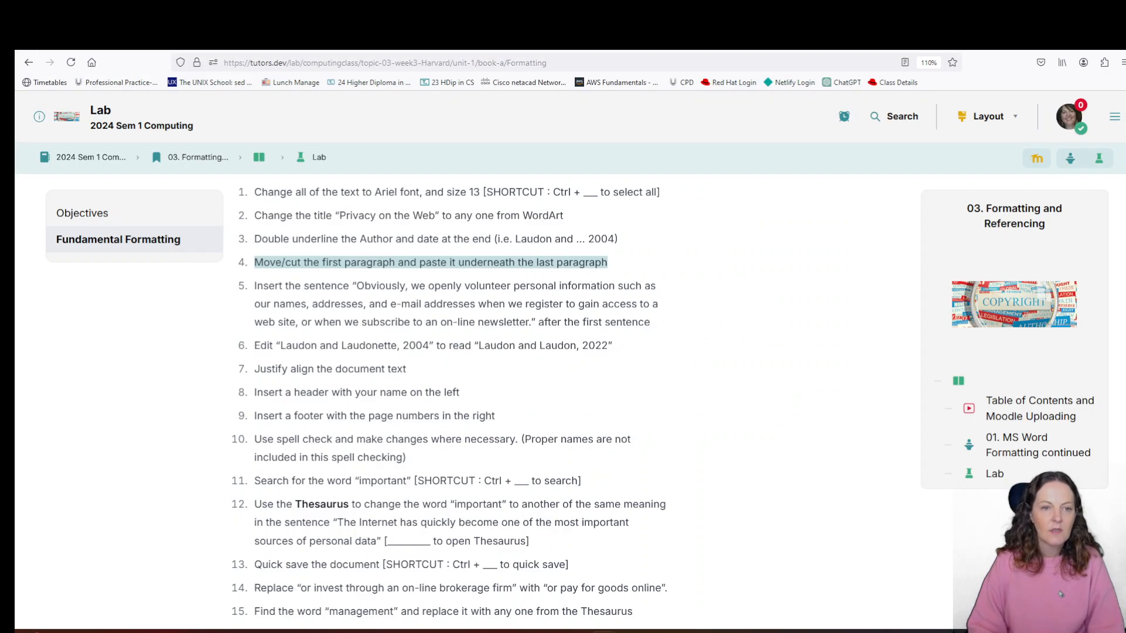
drag(356, 286, 532, 321)
key(ctrl+c)
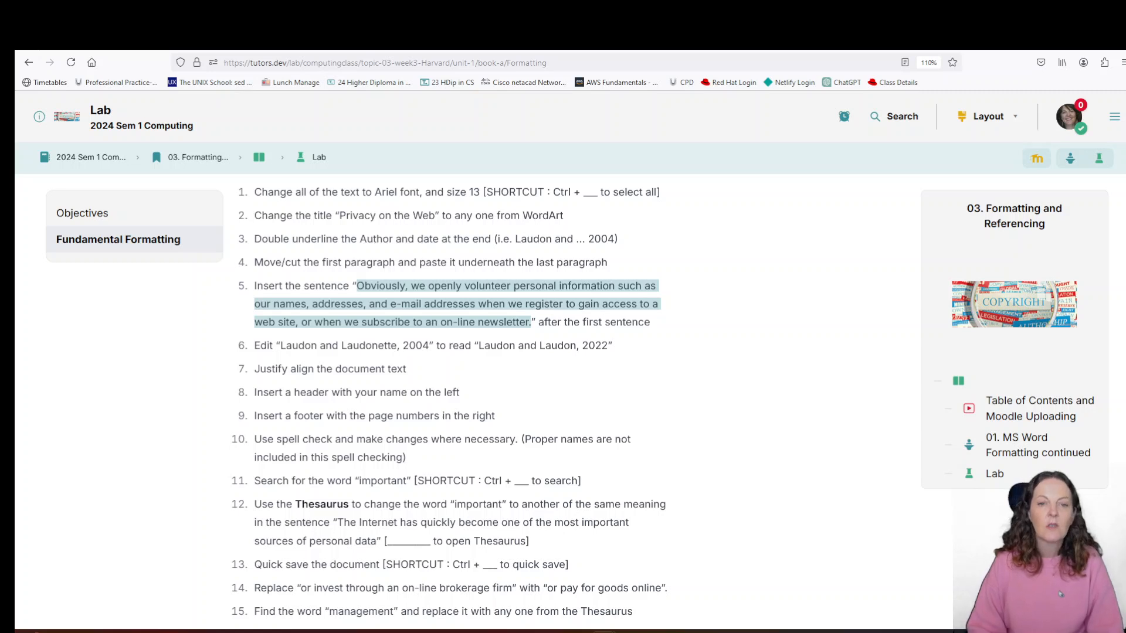
key(alt+Tab)
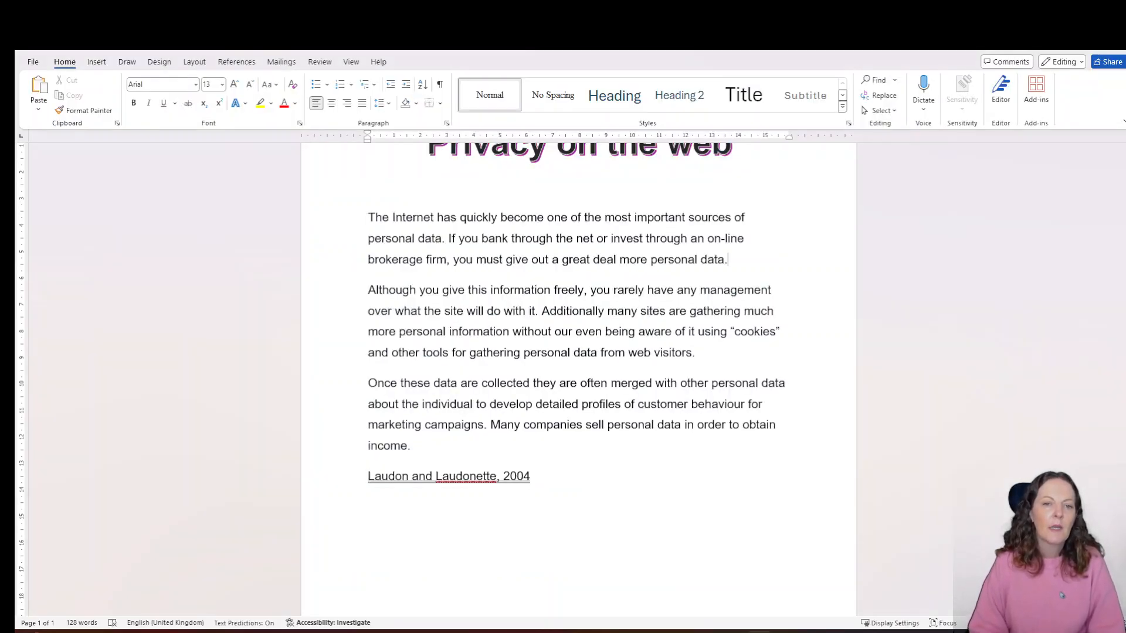
key(ctrl+v)
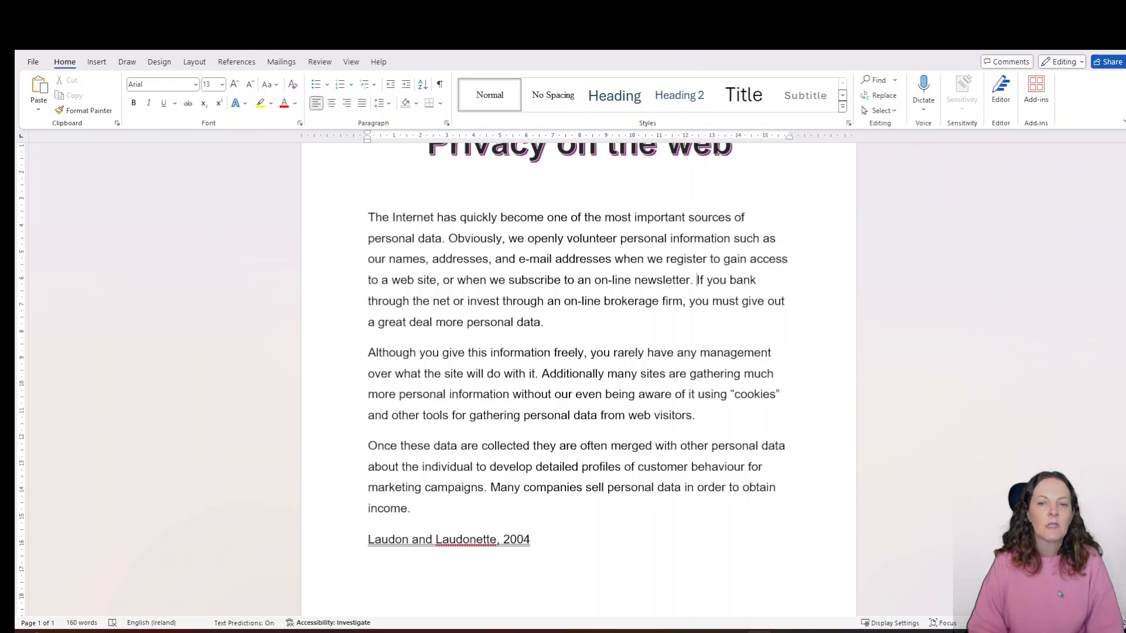
Check task 6 on the lab page and edit the Word citation so the second surname matches the first and the year reads 2022
key(alt+Tab)
drag(280, 345, 429, 345)
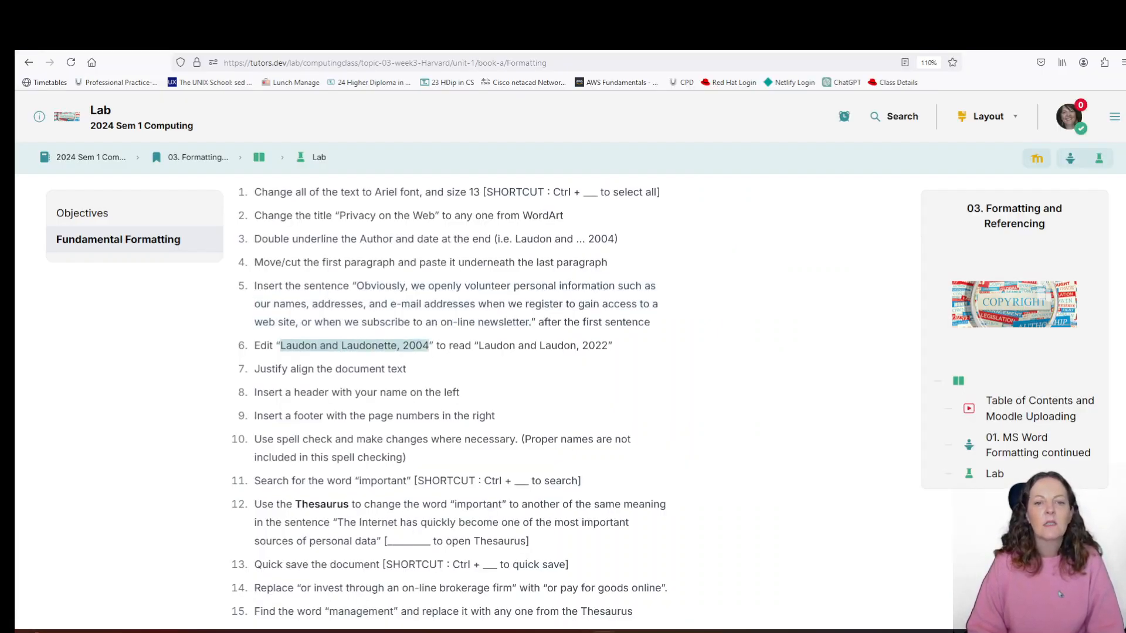
click(1059, 594)
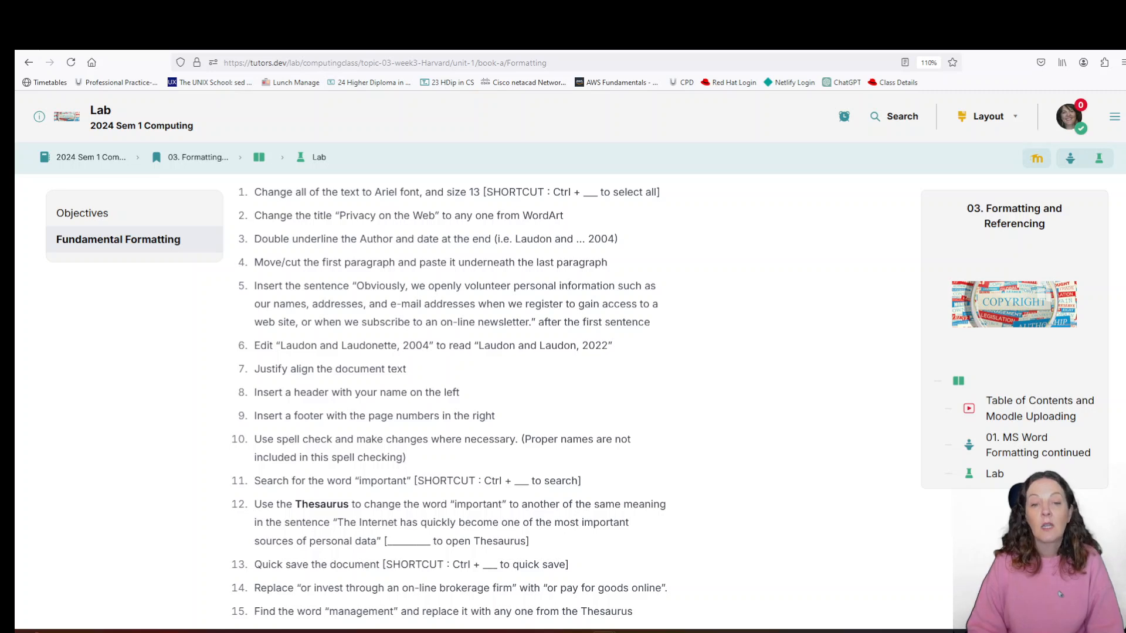
key(alt+Tab)
scroll(1061, 593, down, 1)
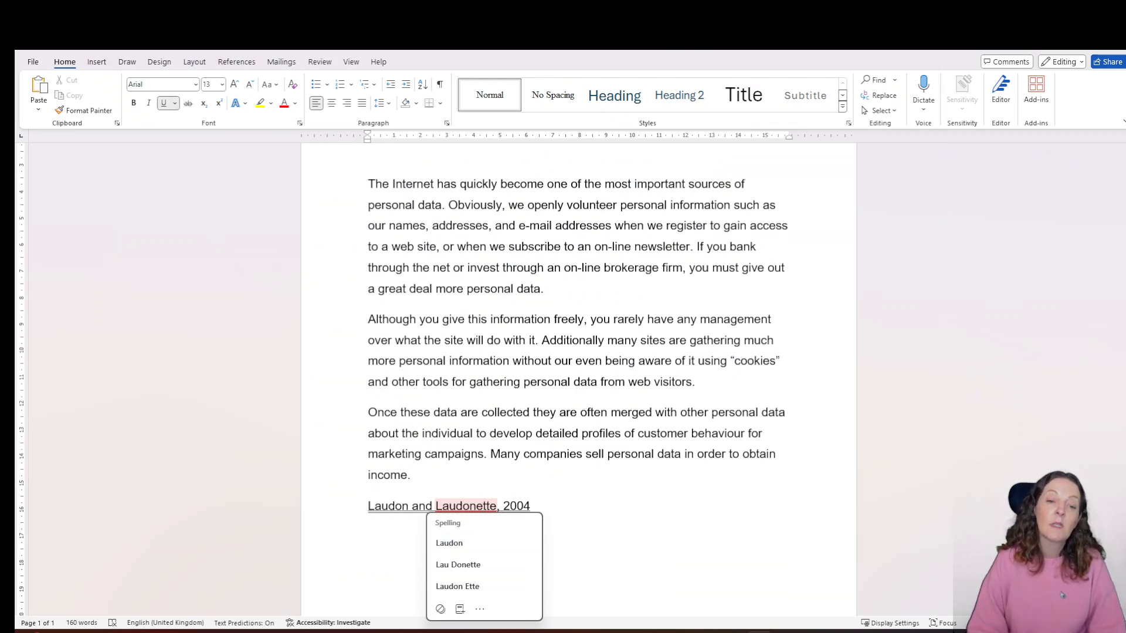
key(BackSpace)
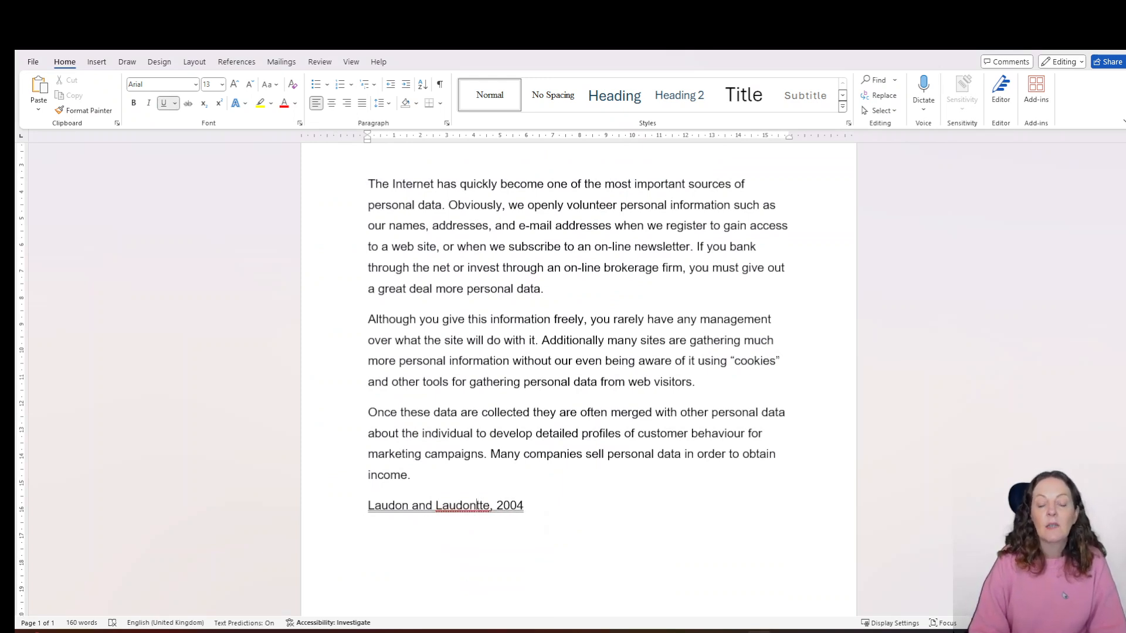
key(Delete)
key(Delete)
key(Delete)
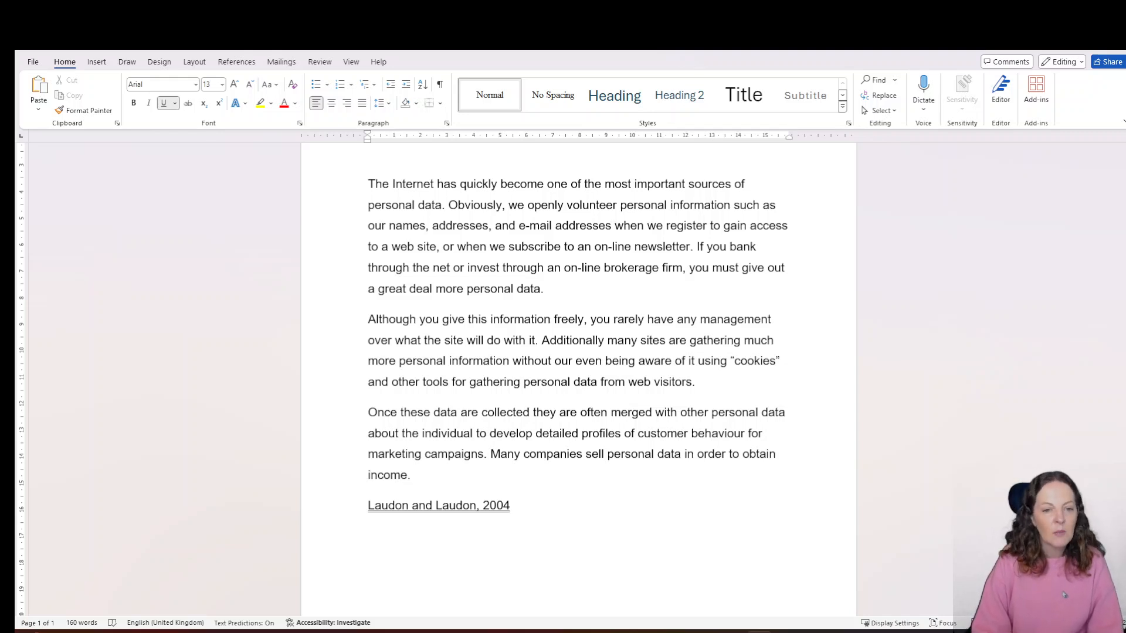
key(BackSpace)
key(BackSpace)
text(22)
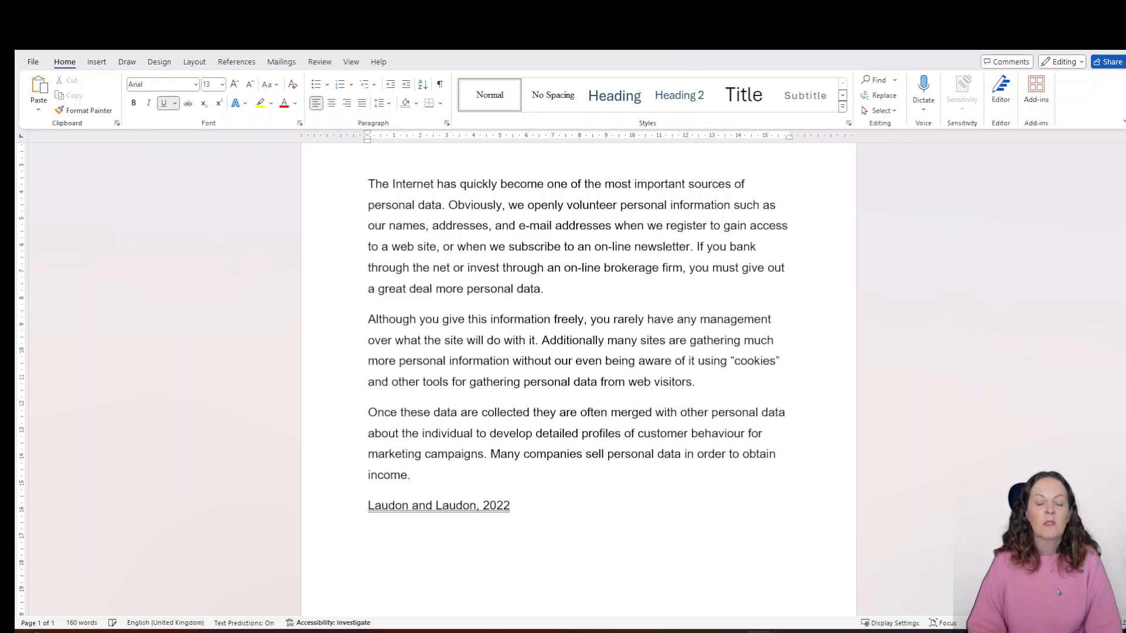
Check task 7 on the lab page and justify all the text in the Word document
key(alt+Tab)
scroll(1062, 595, down, 2)
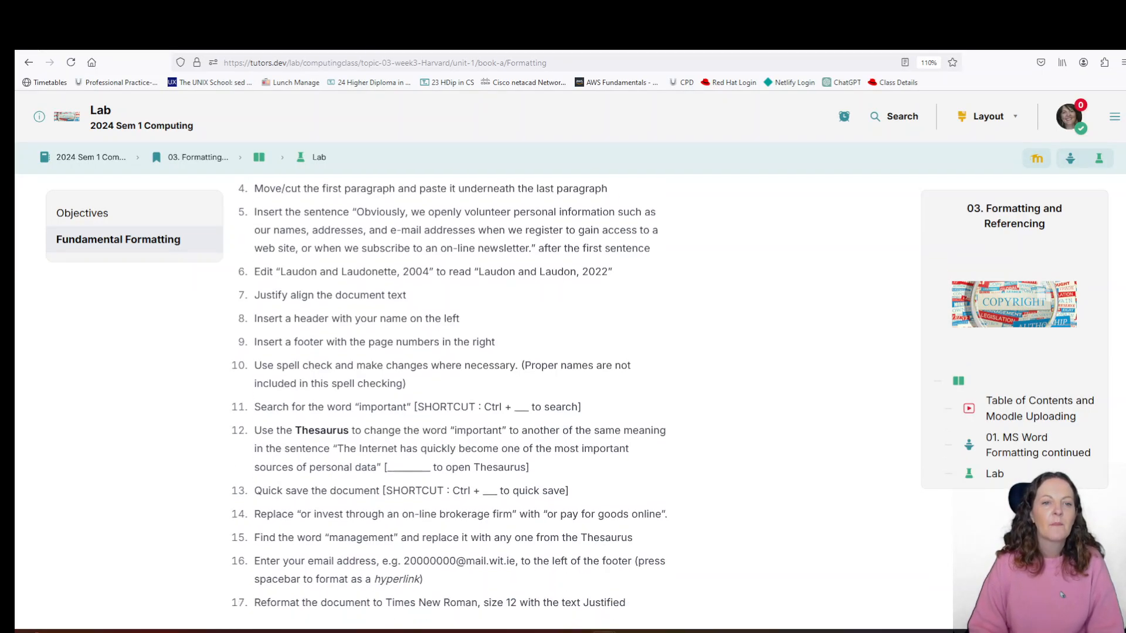
drag(260, 296, 407, 295)
key(alt+Tab)
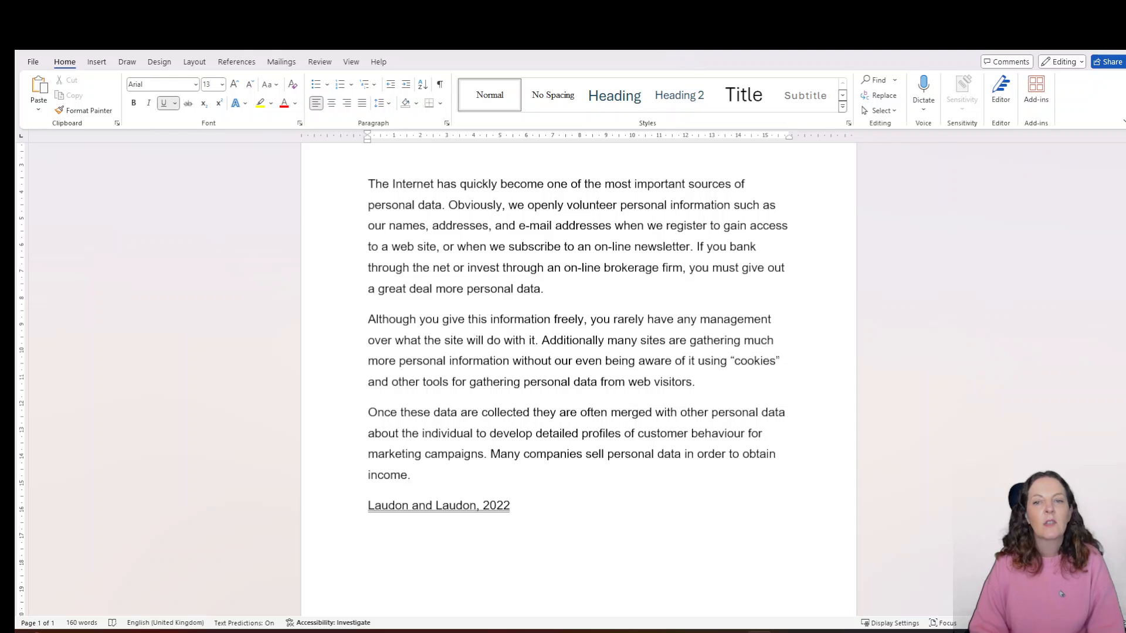
key(ctrl+a)
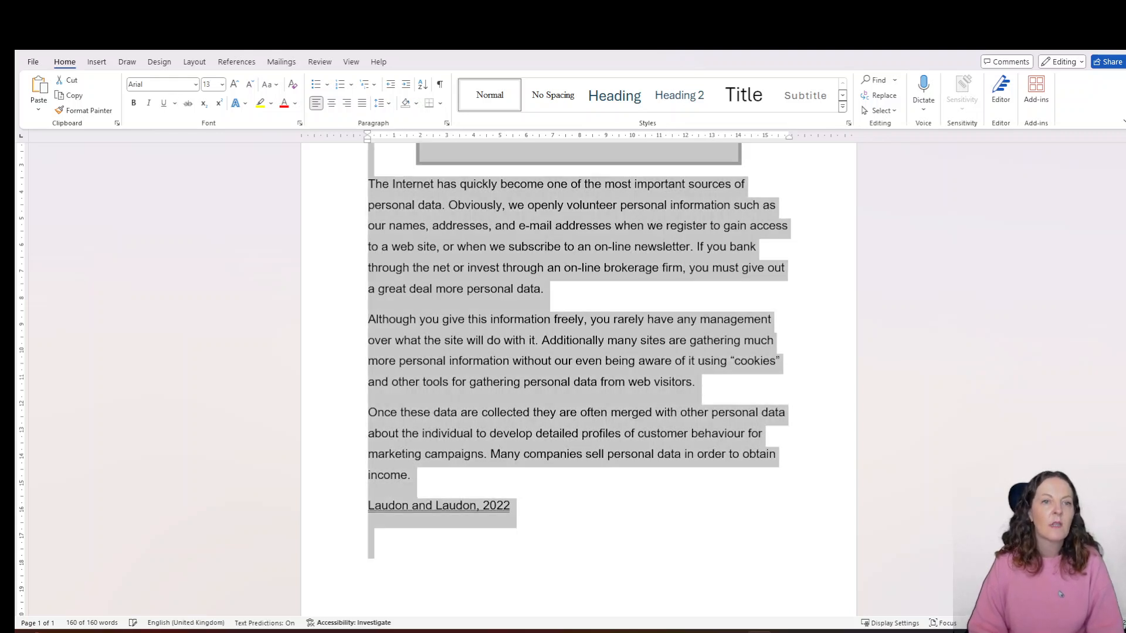
key(ctrl+j)
Check task 8 on the lab page and enter the author's full name left-aligned in the Word document's header
key(alt+Tab)
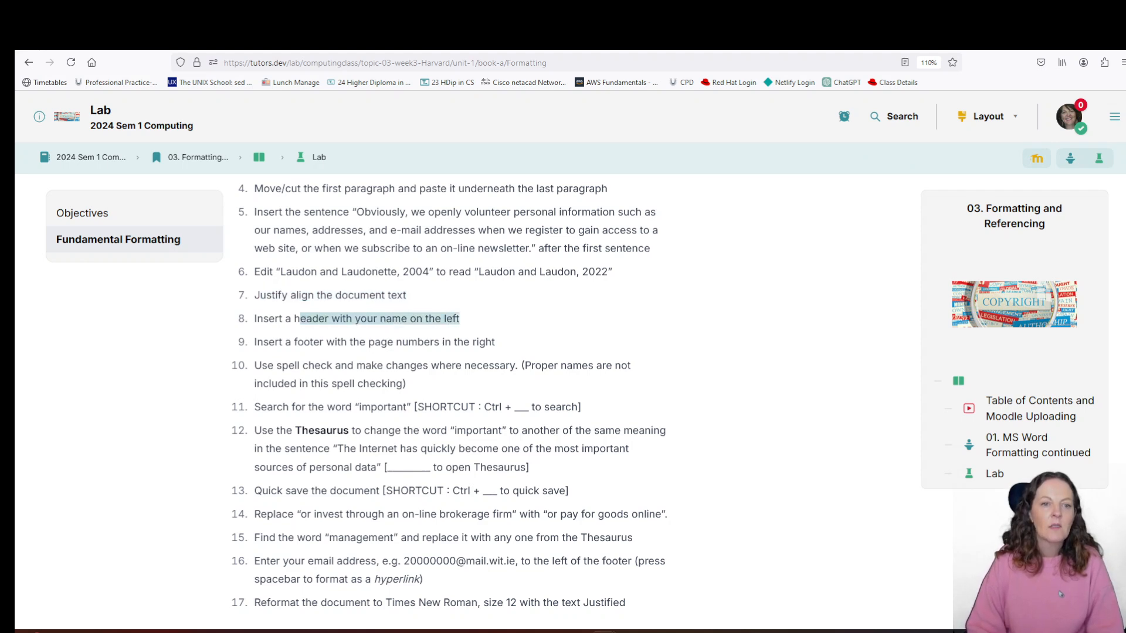
key(alt+Tab)
scroll(578, 375, up, 3)
click(368, 260)
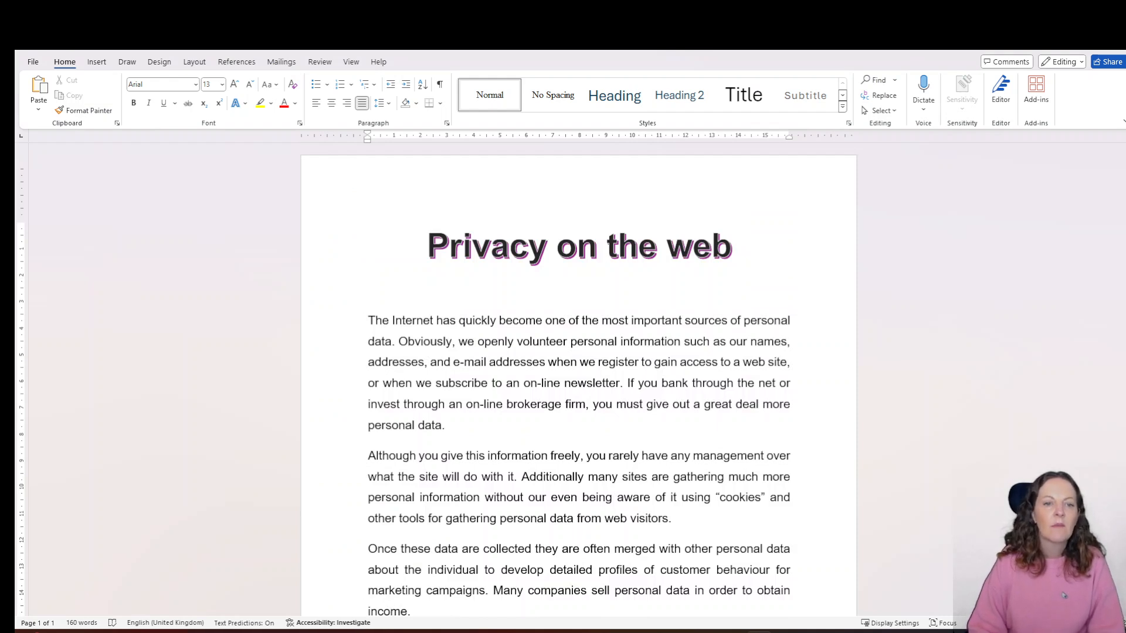
double_click(369, 194)
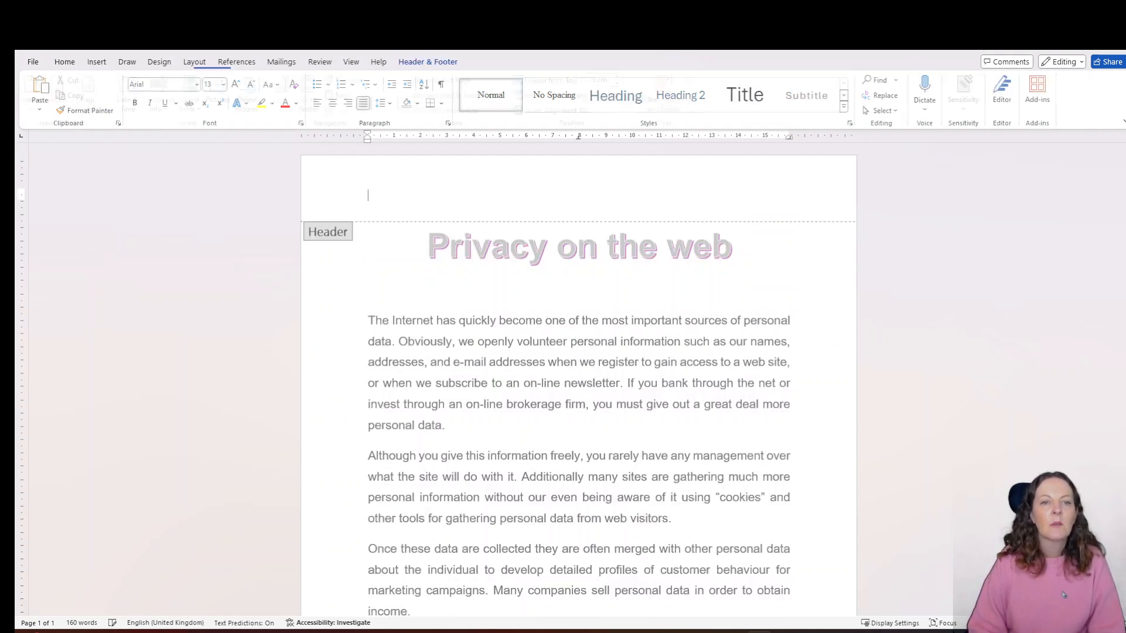
text(Caroline Cahill)
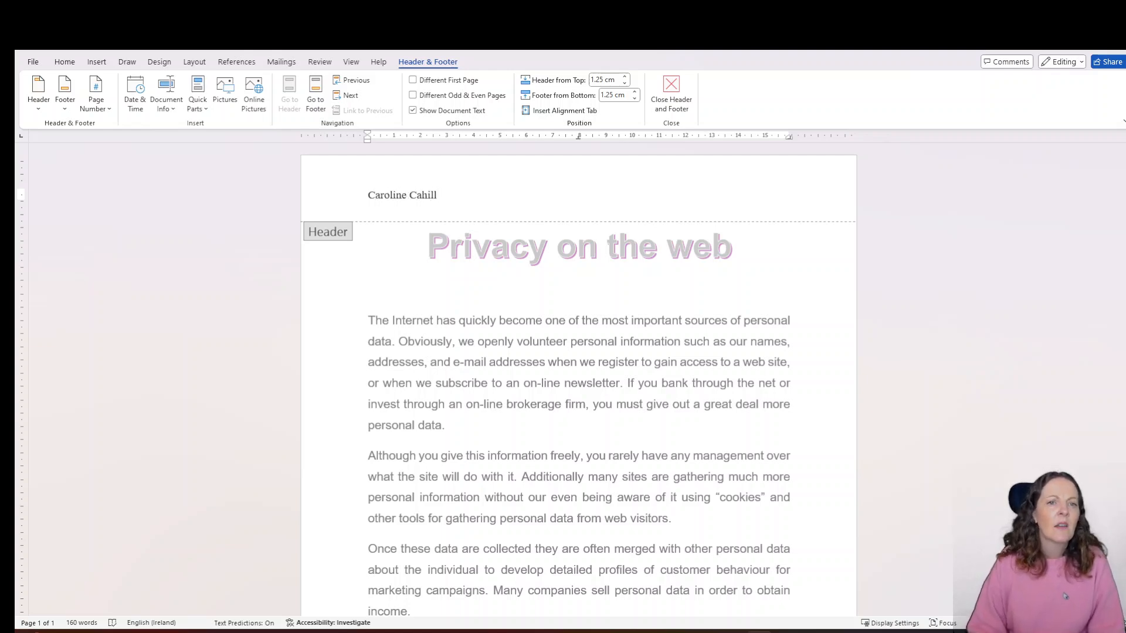
Insert a Tildes-style page number at the current position in the footer, right-align it, and return to the document body
click(315, 94)
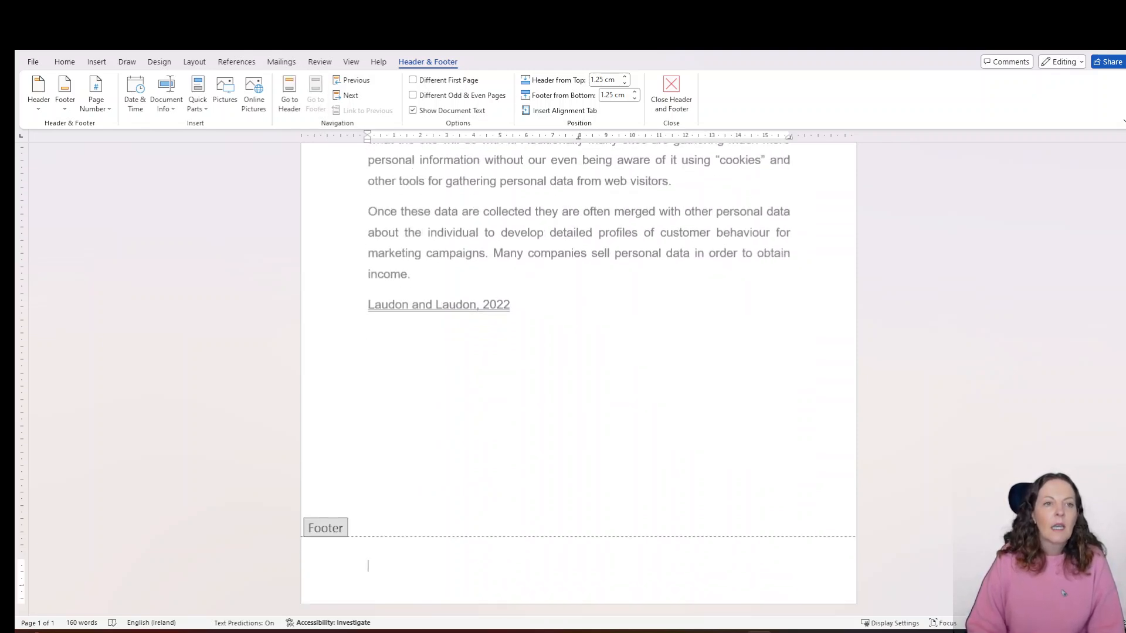
click(96, 99)
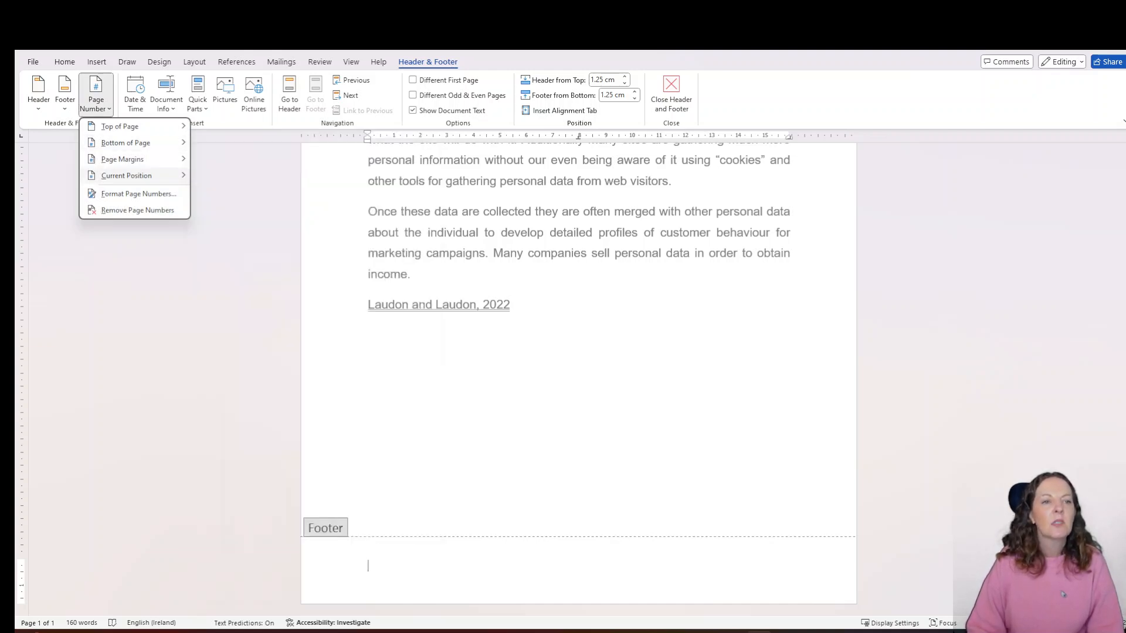
mouse_move(126, 176)
scroll(311, 340, down, 10)
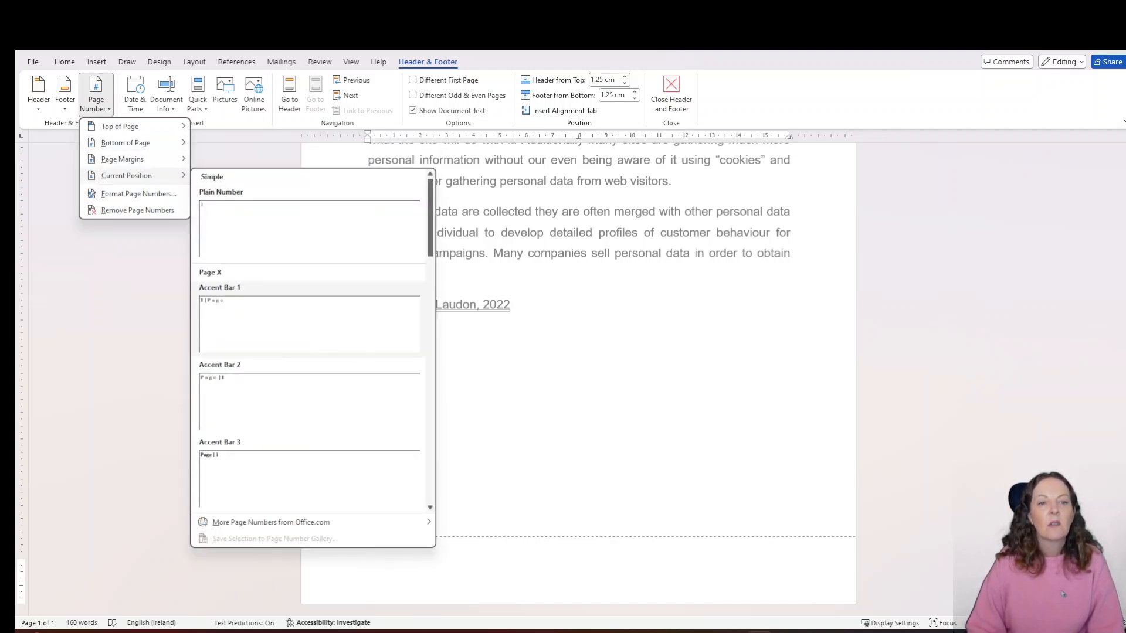
scroll(311, 340, down, 10)
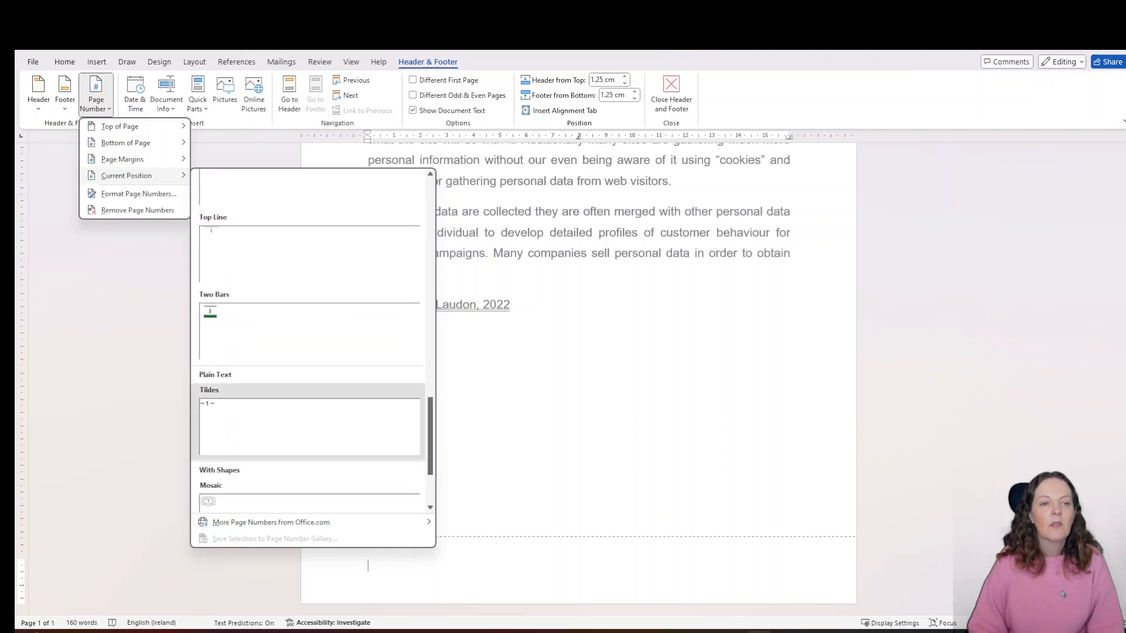
click(311, 434)
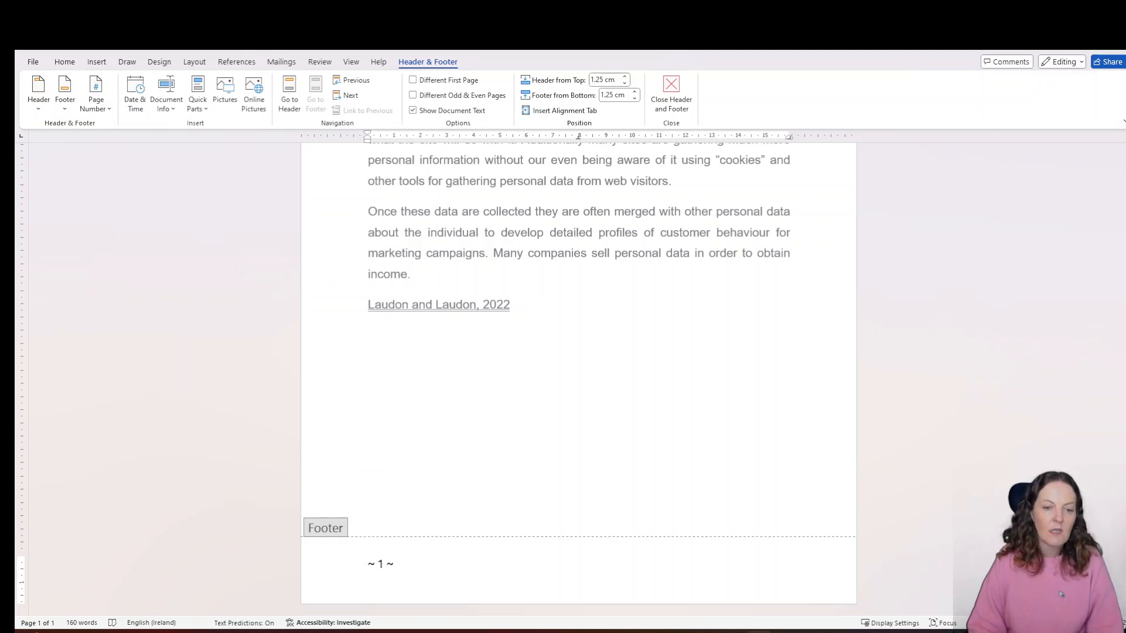
key(ctrl+e)
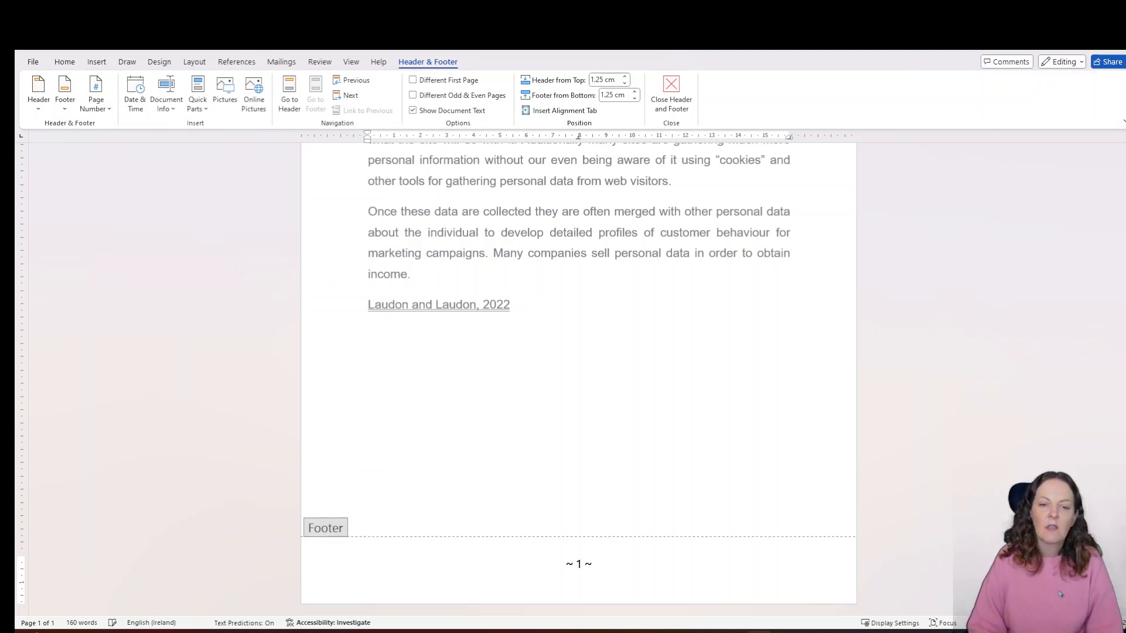
key(ctrl+r)
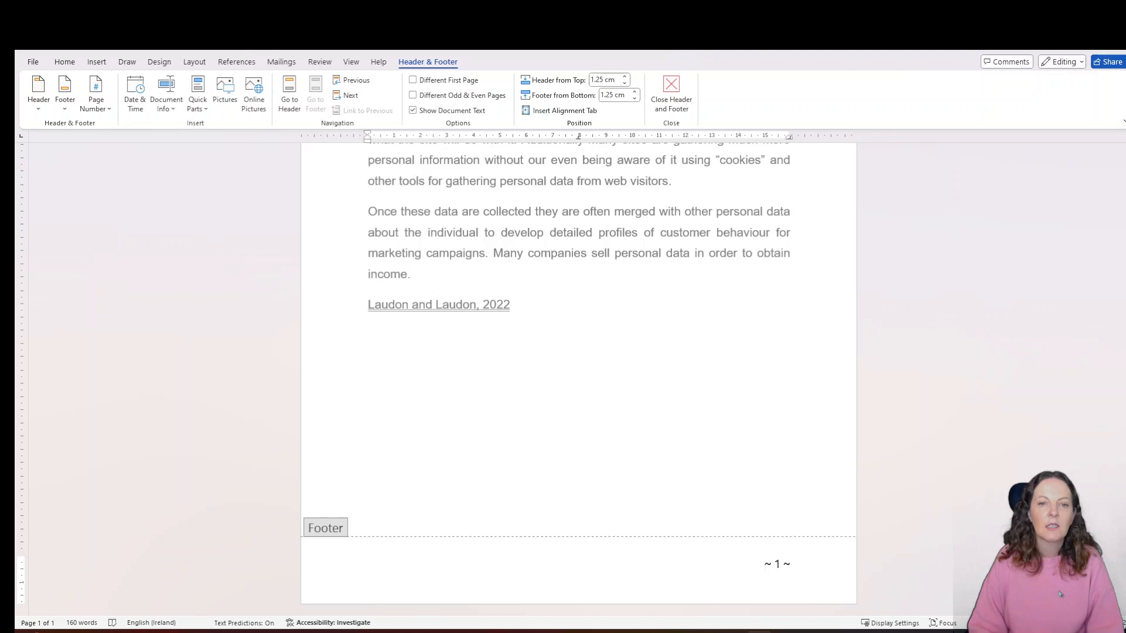
scroll(1060, 593, up, 3)
scroll(1060, 593, down, 3)
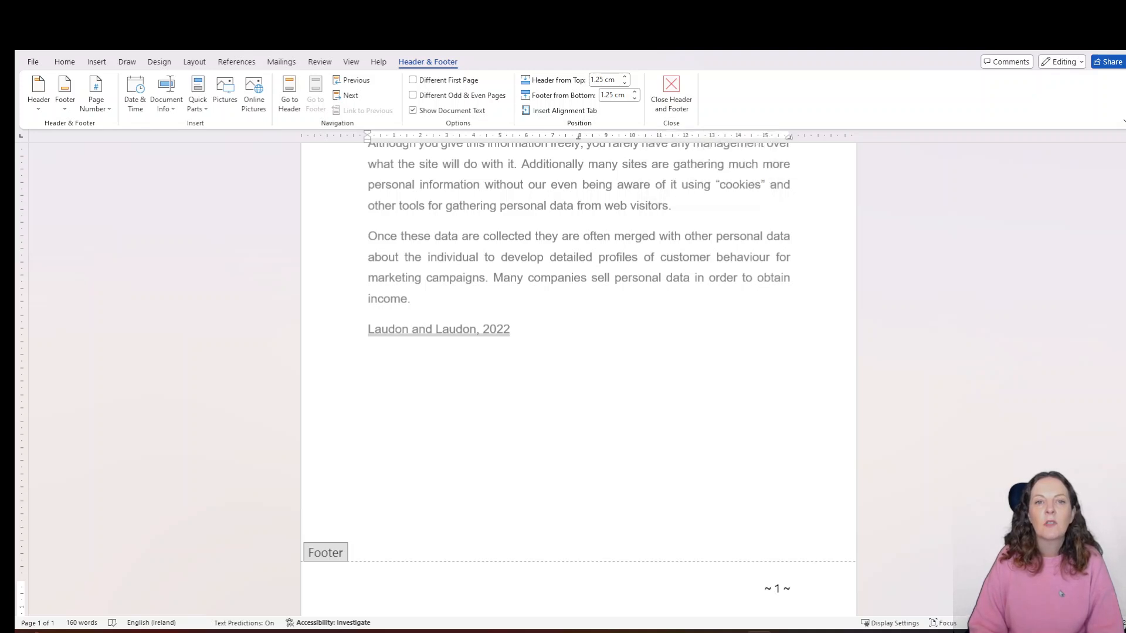
key(Escape)
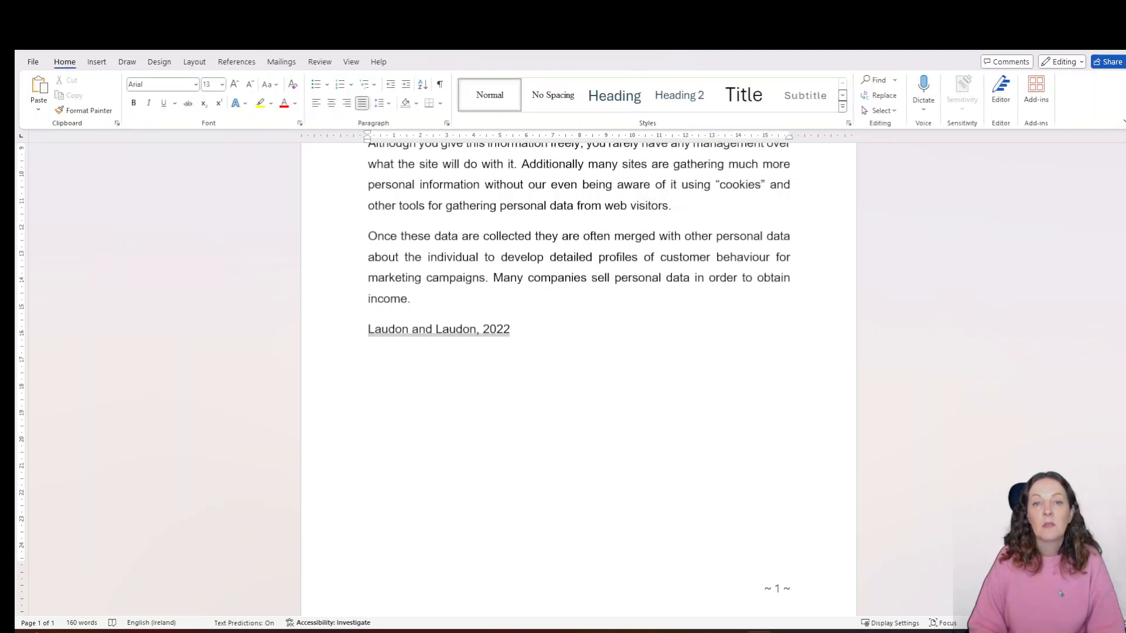
Check task 10 on the lab page and run the spelling and grammar check on the Word document
key(alt+Tab)
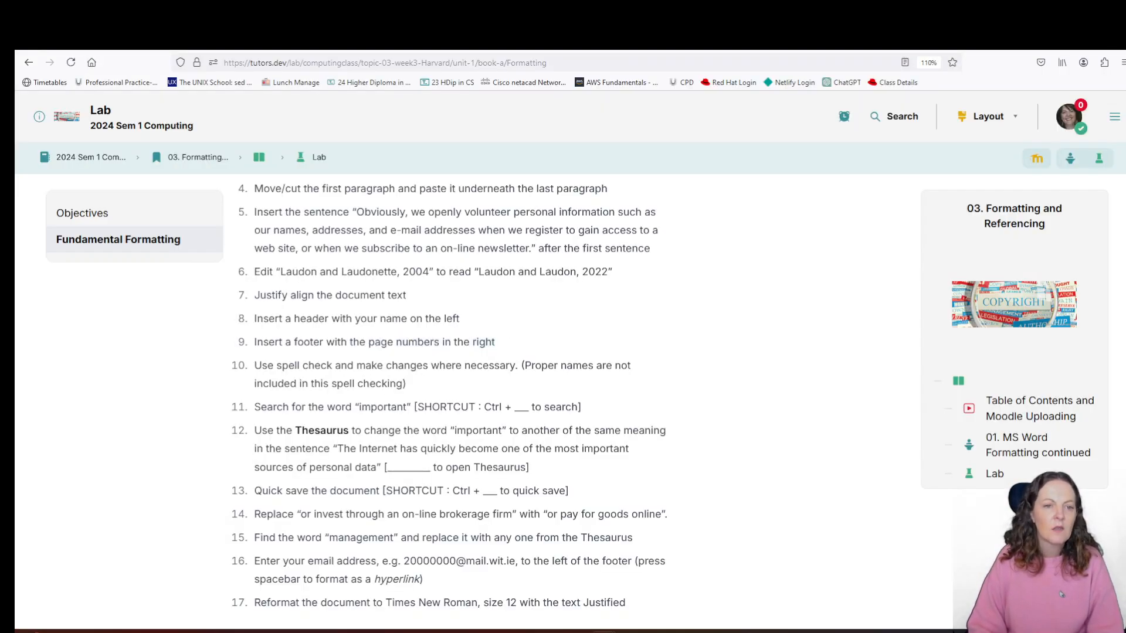
scroll(449, 396, down, 1)
drag(288, 292, 483, 292)
key(alt+Tab)
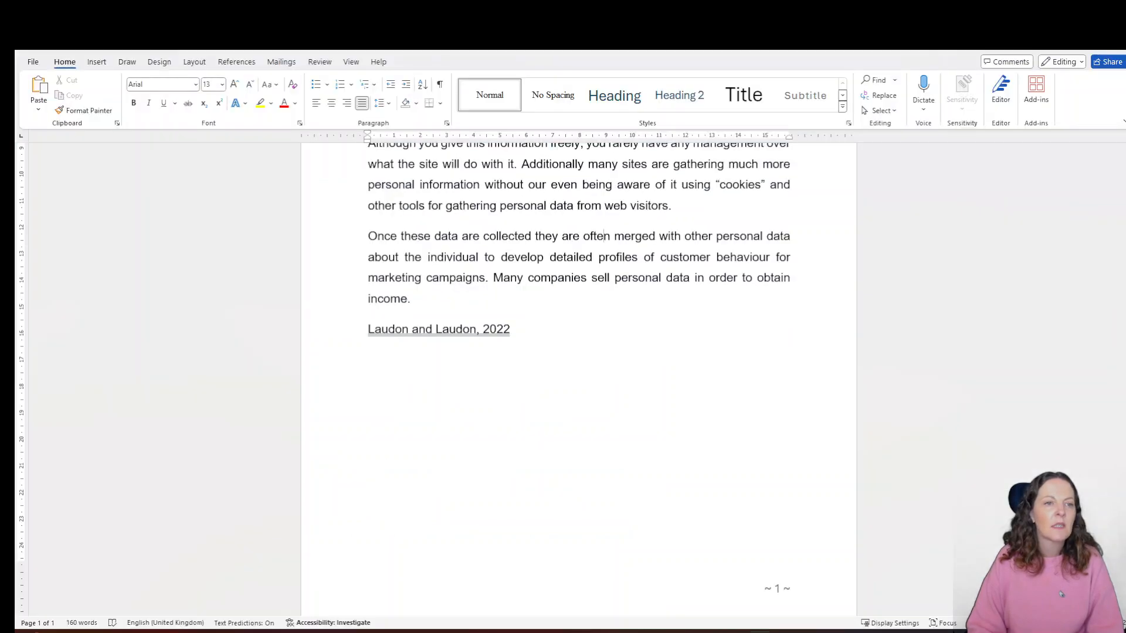
key(alt+r)
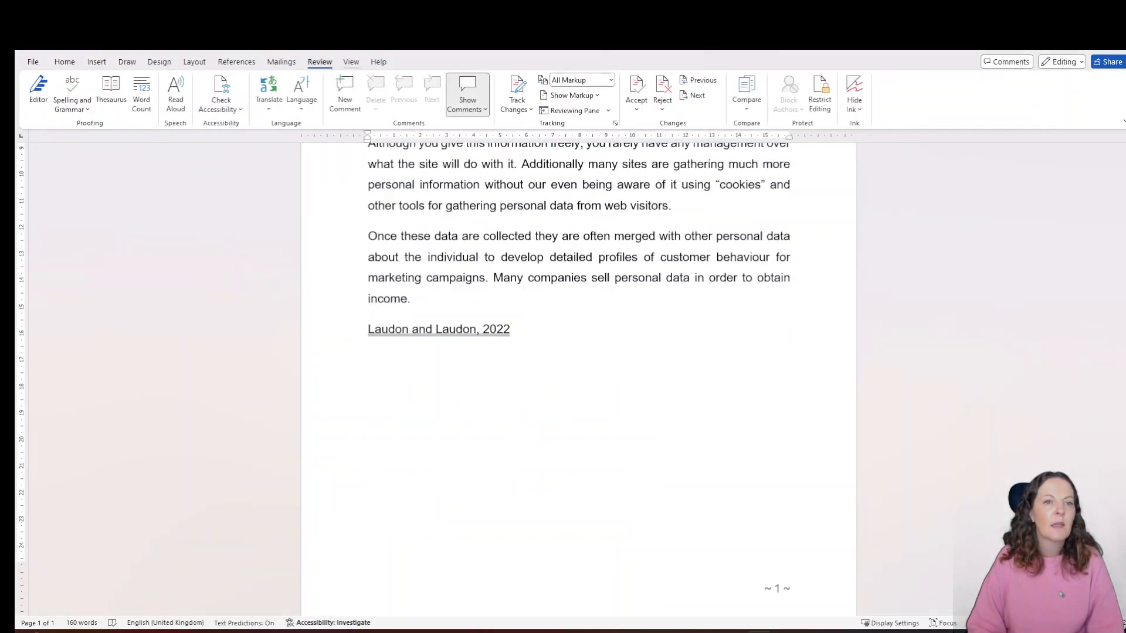
key(F7)
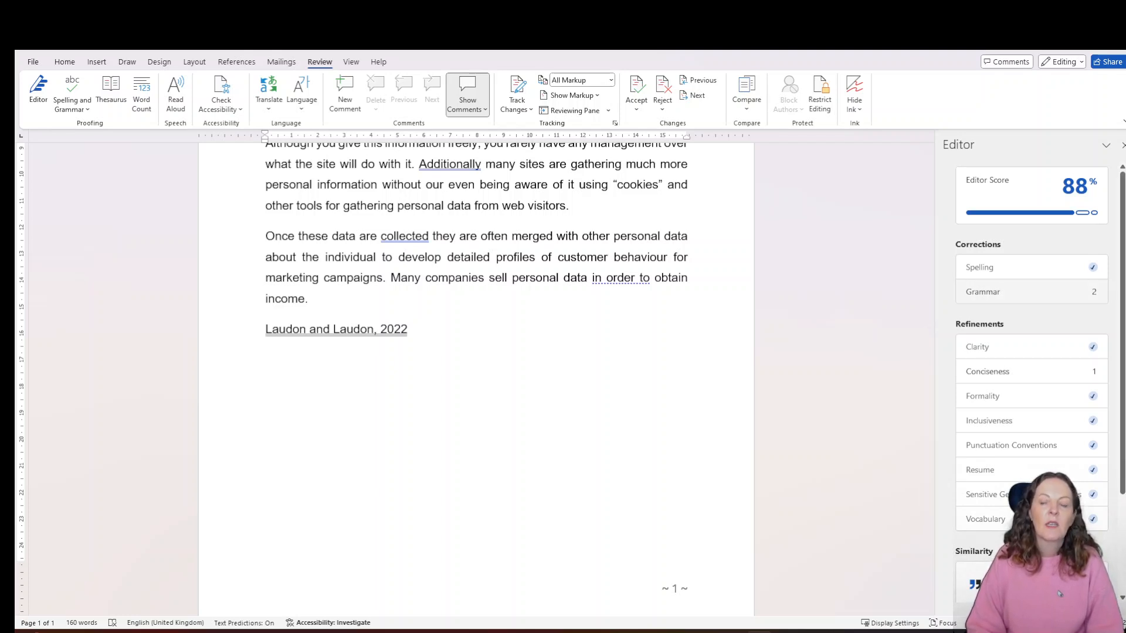
Accept the Editor's grammar corrections that add a comma after "collected" and after "Additionally"
click(997, 292)
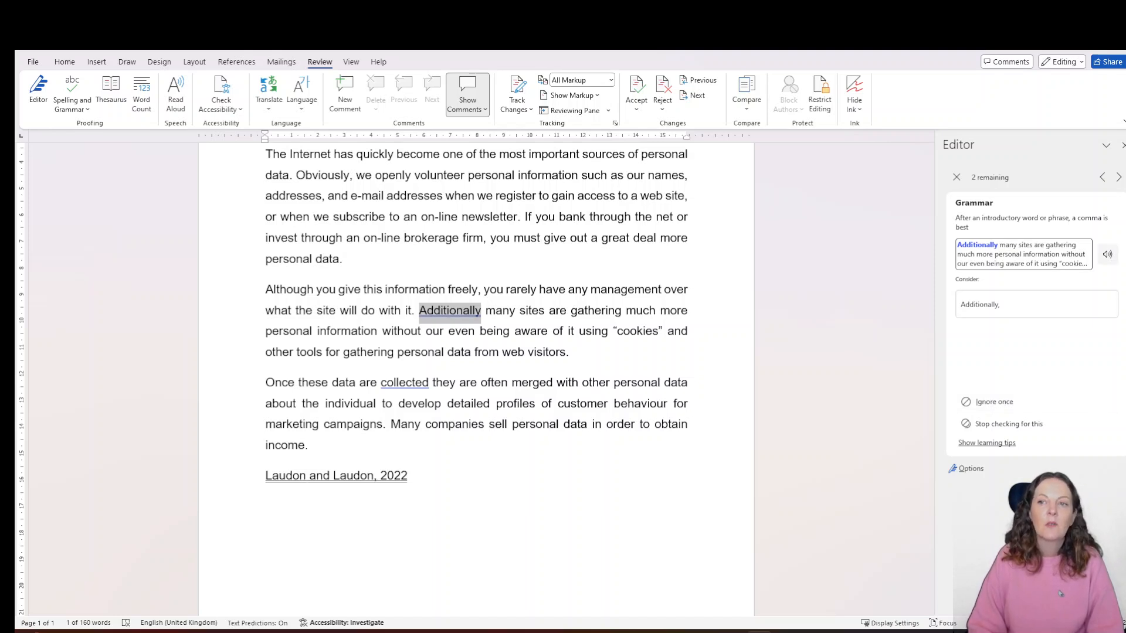
click(1118, 177)
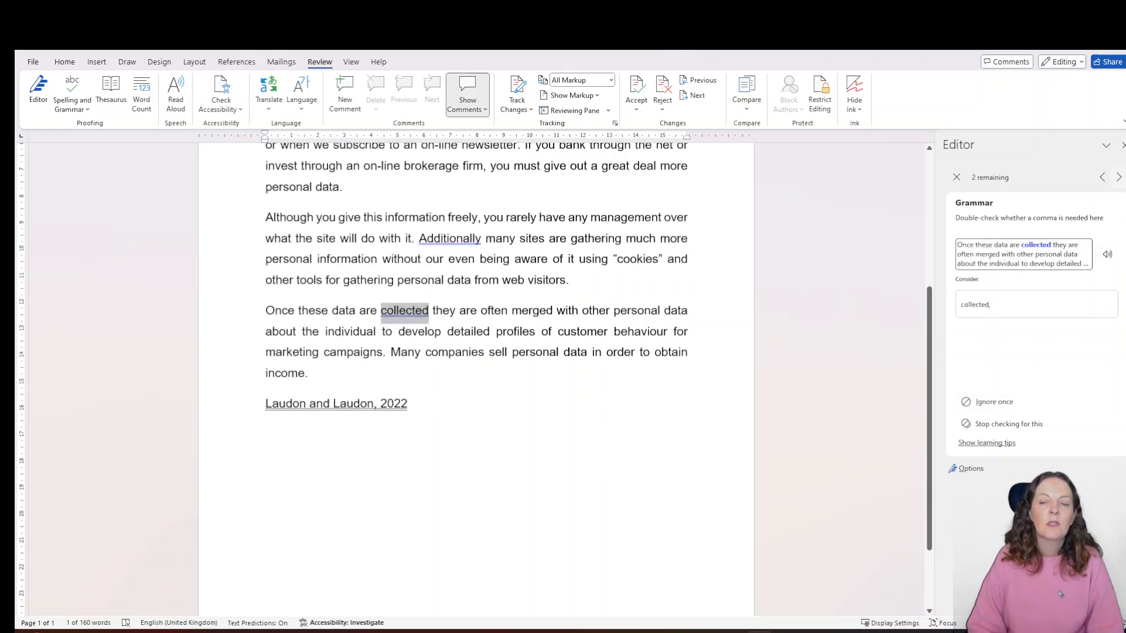
click(997, 304)
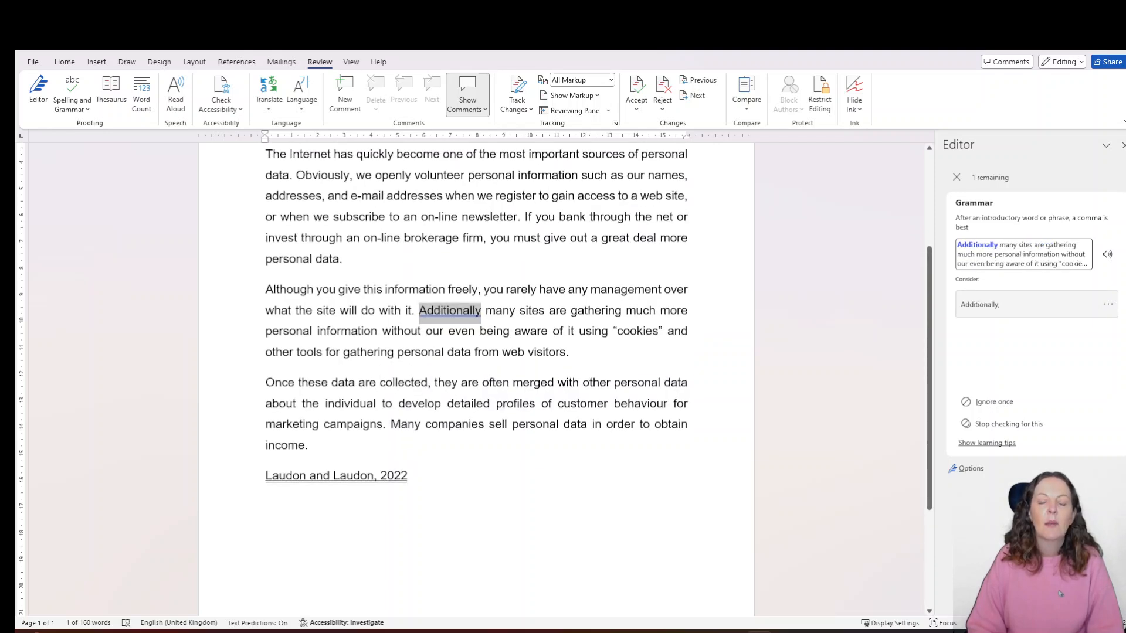
click(997, 304)
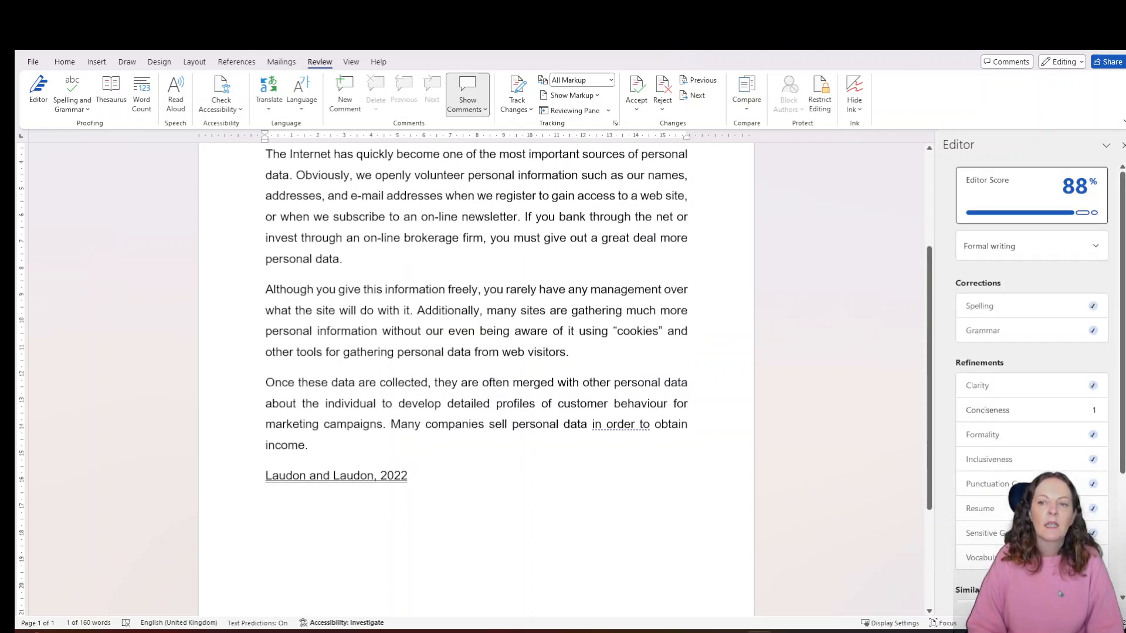
Review the Editor's conciseness suggestion for "in order to" and ignore it once
scroll(1060, 593, down, 1)
click(1031, 382)
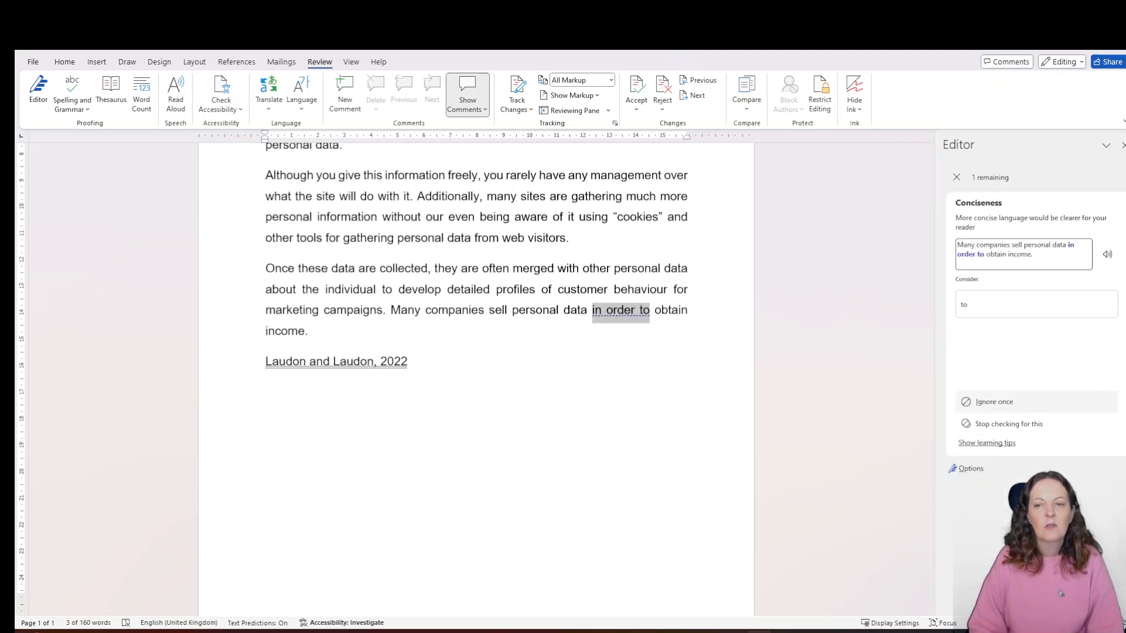
click(993, 401)
click(581, 366)
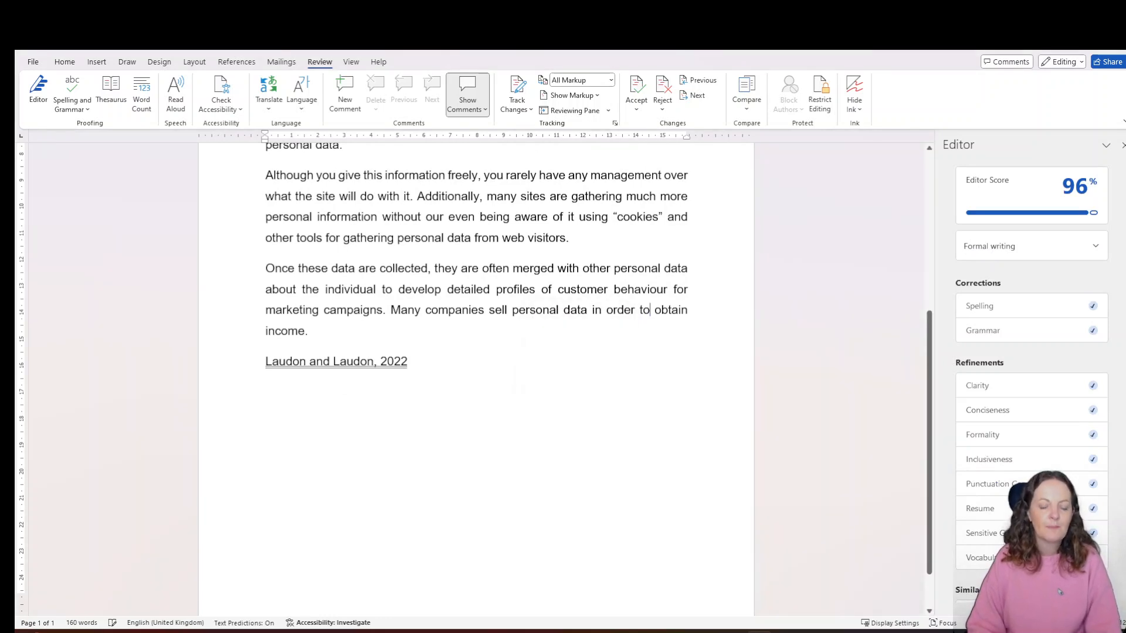
Check task 11 on the lab page and search the Word document for "important"
key(alt+Tab)
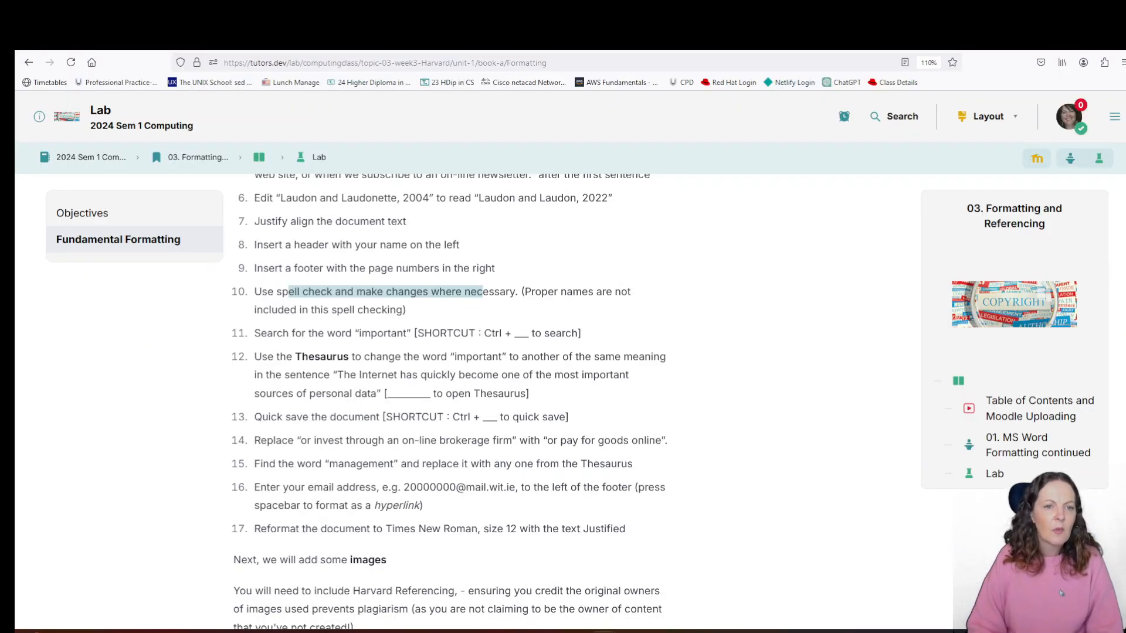
double_click(382, 333)
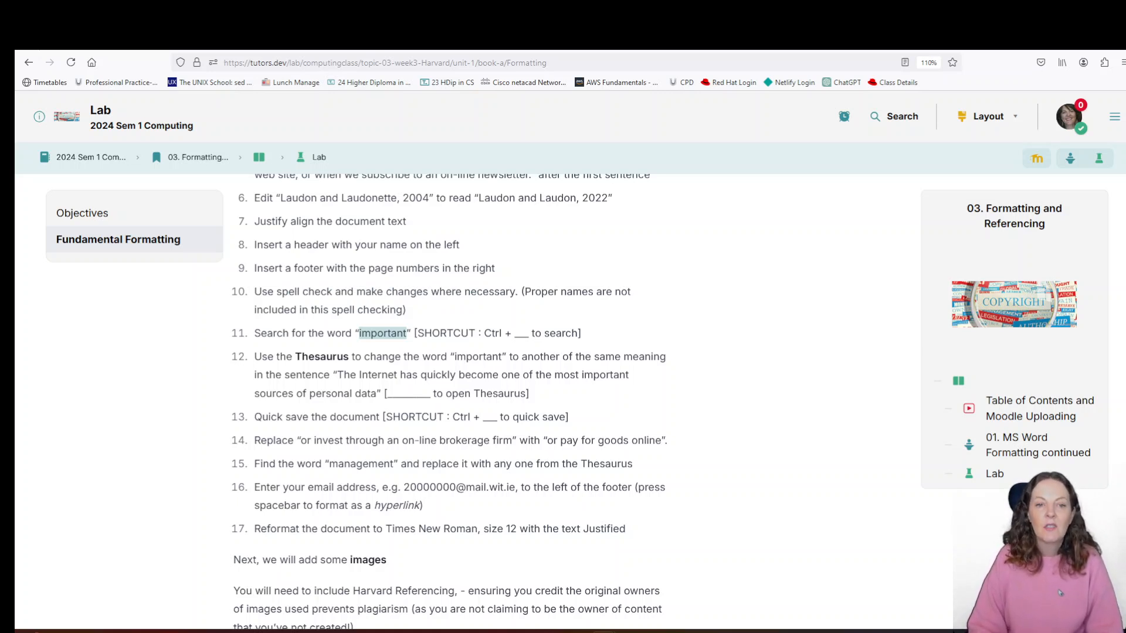
key(alt+Tab)
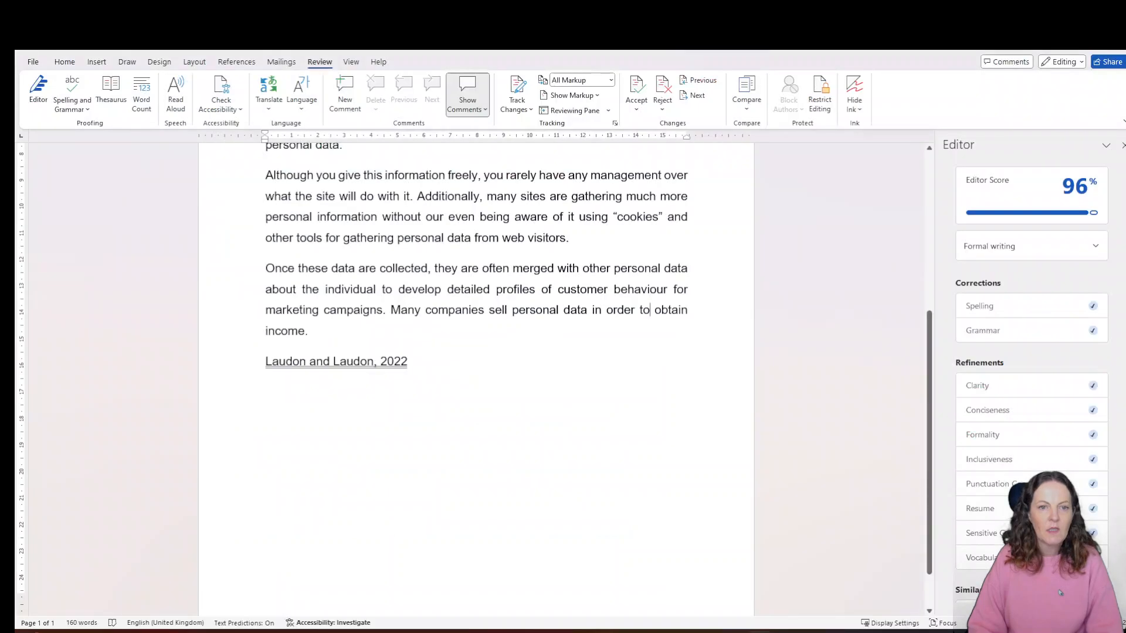
key(ctrl+f)
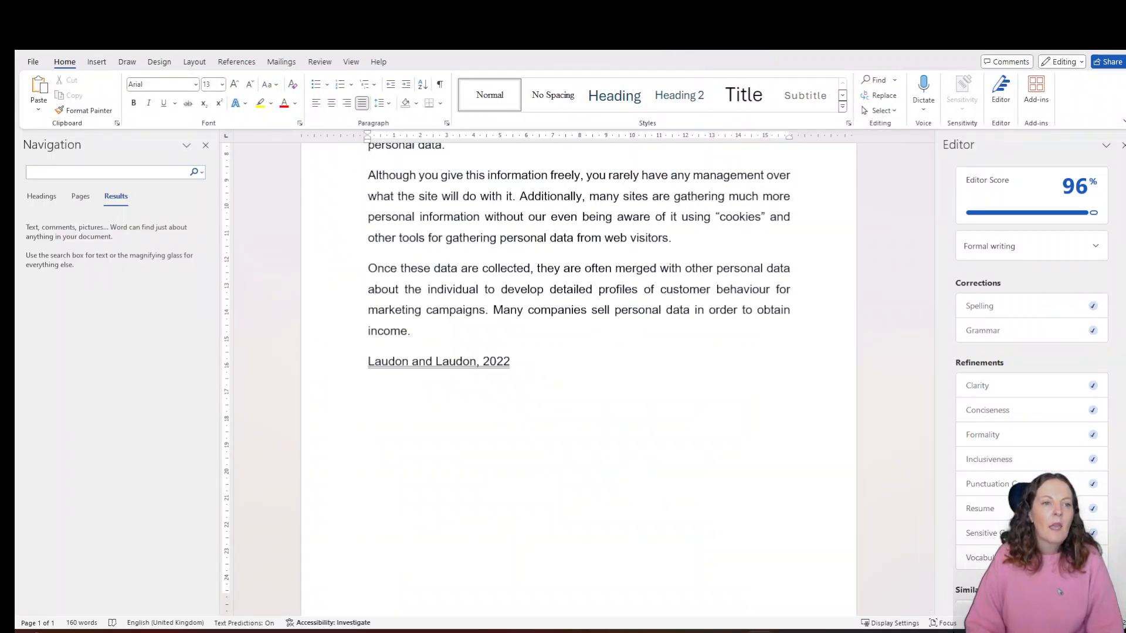
text(Obviously, we openly volunteer personal information such as our names, addresses, and e-mail addresses when we register to gain access to a web site, or when we subscribe to an on-line newsletter.)
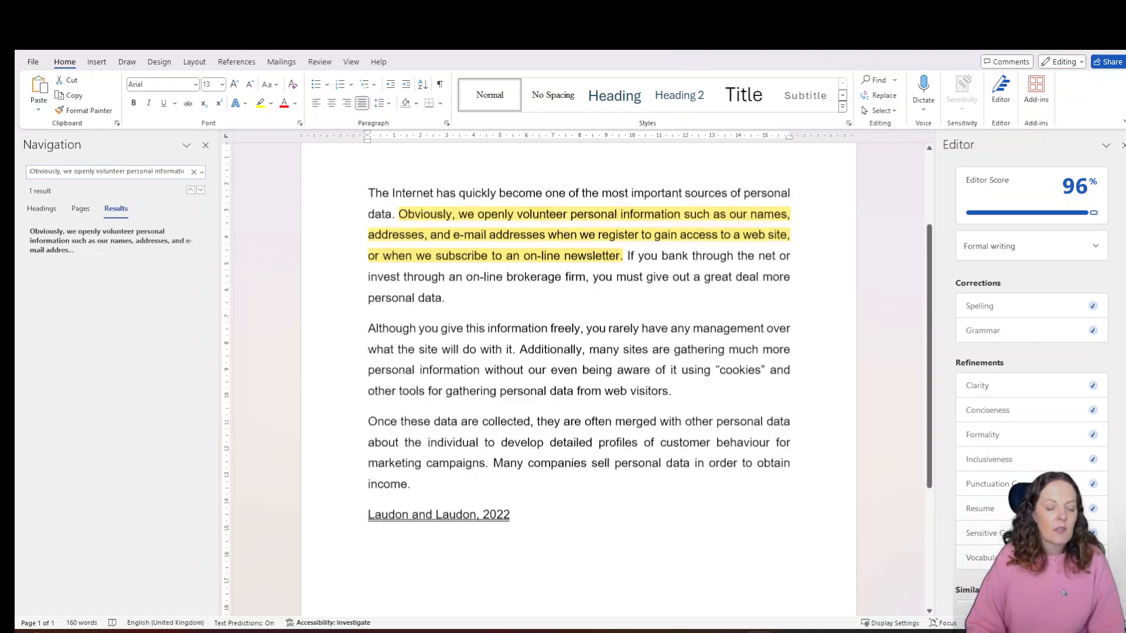
text(important)
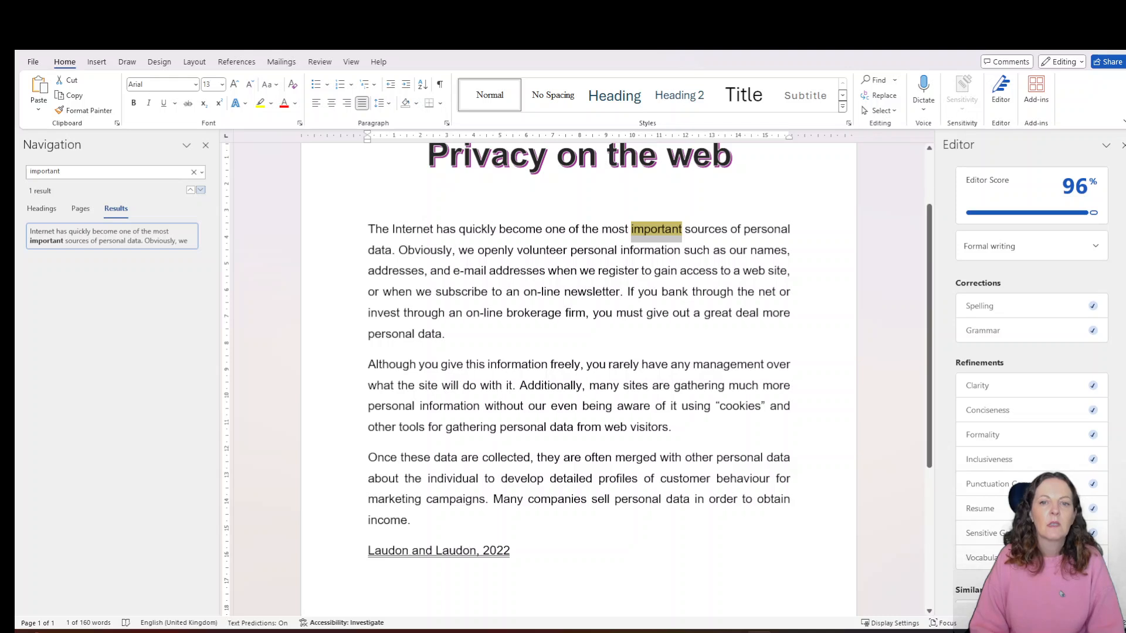
Use the Thesaurus to replace "important" in the first sentence with "essential"
double_click(655, 230)
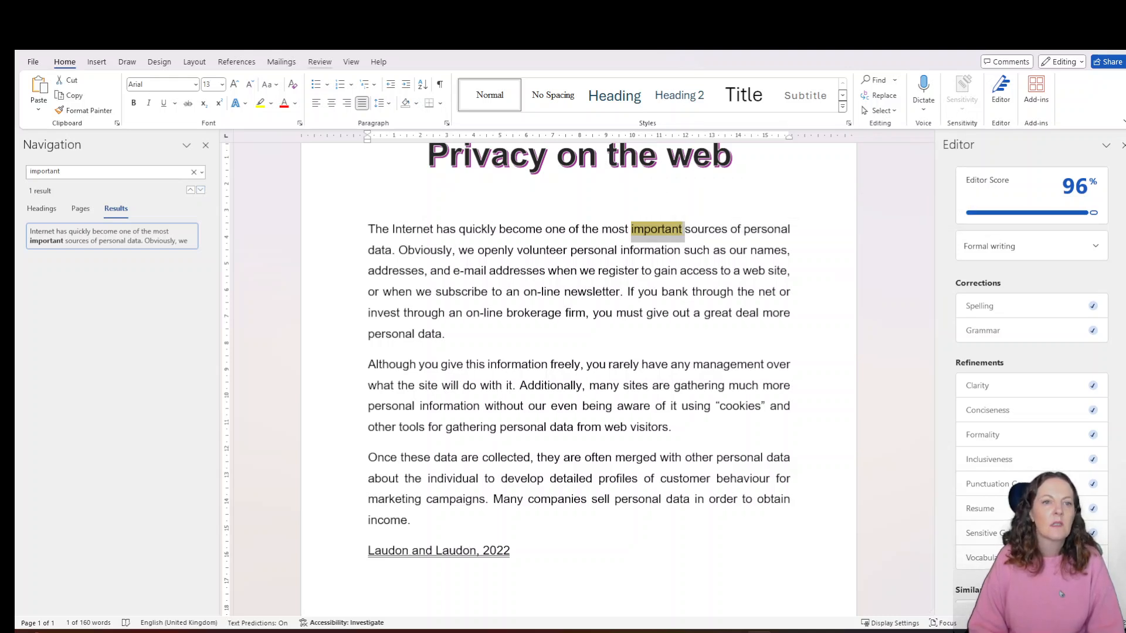
key(alt+r)
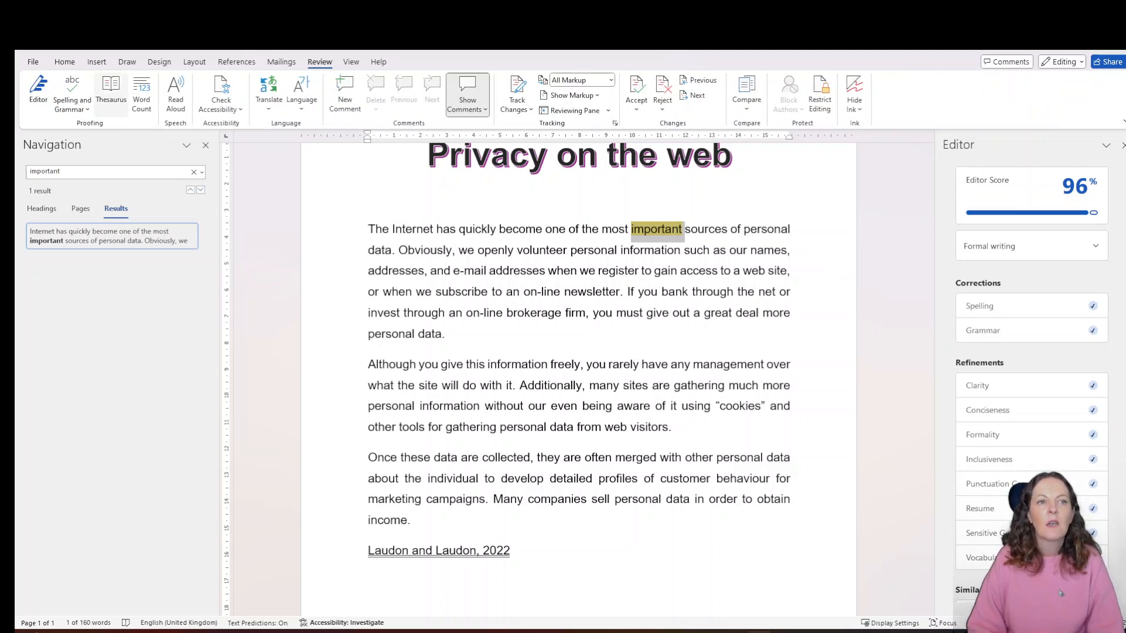
click(110, 91)
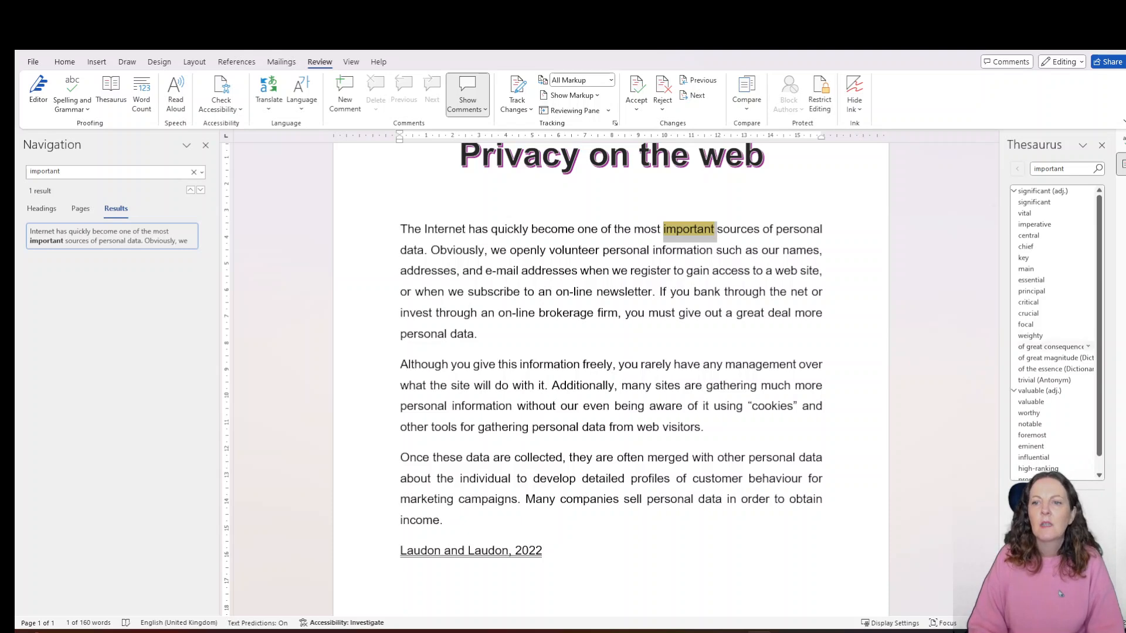
click(1088, 279)
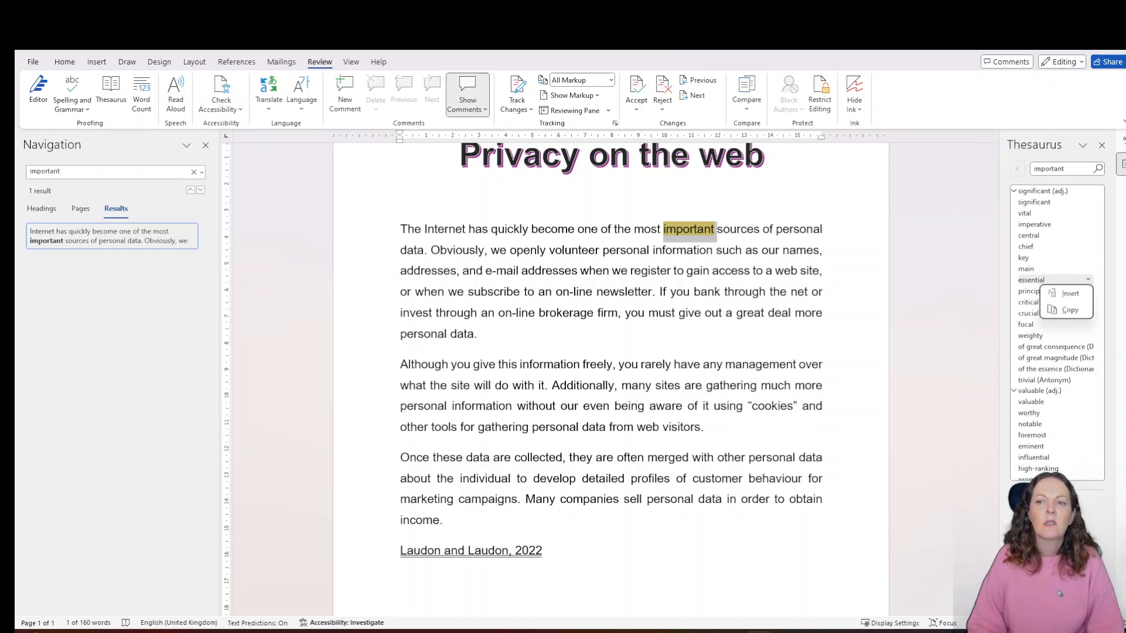
click(1070, 293)
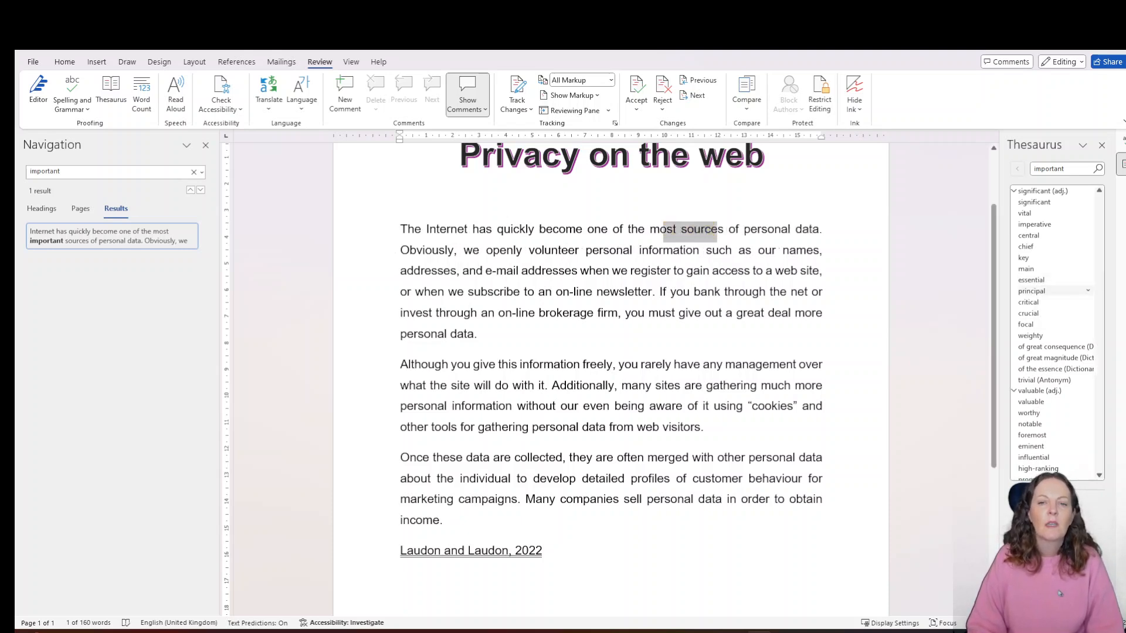
Review tasks 12 and 13 on the lab page and locate the Save command in the Word document
key(alt+Tab)
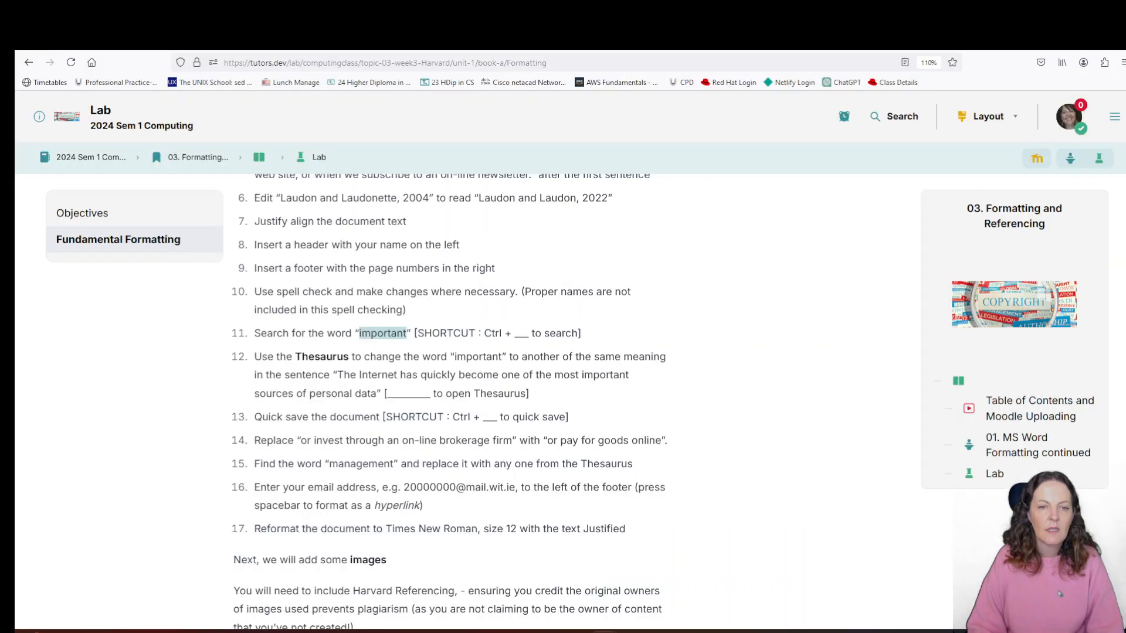
scroll(1060, 594, down, 2)
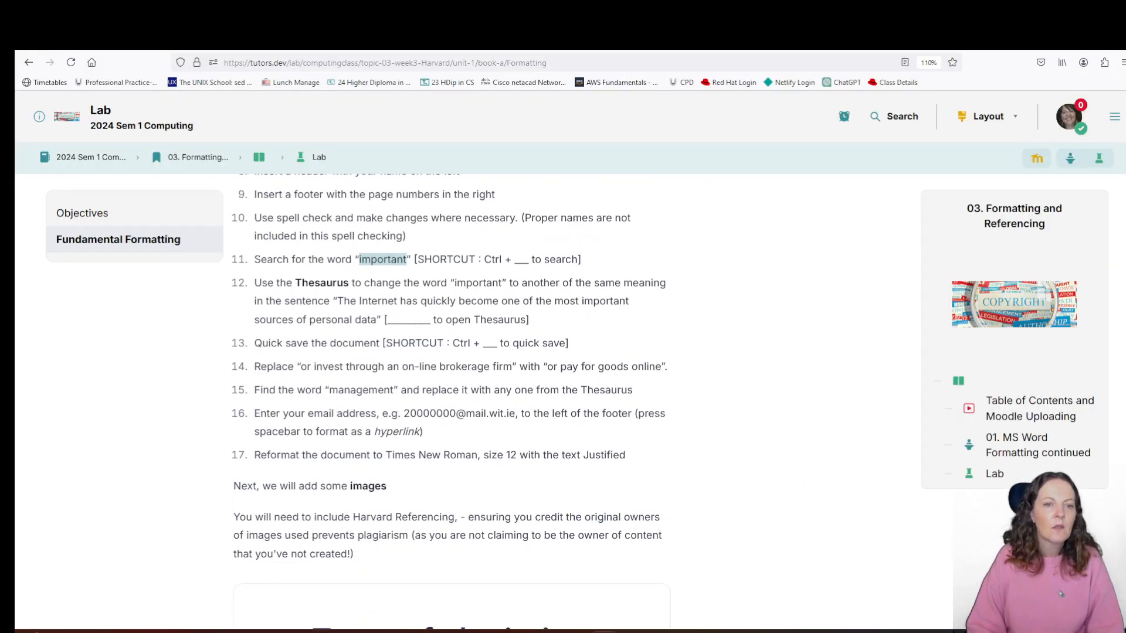
scroll(1059, 594, down, 2)
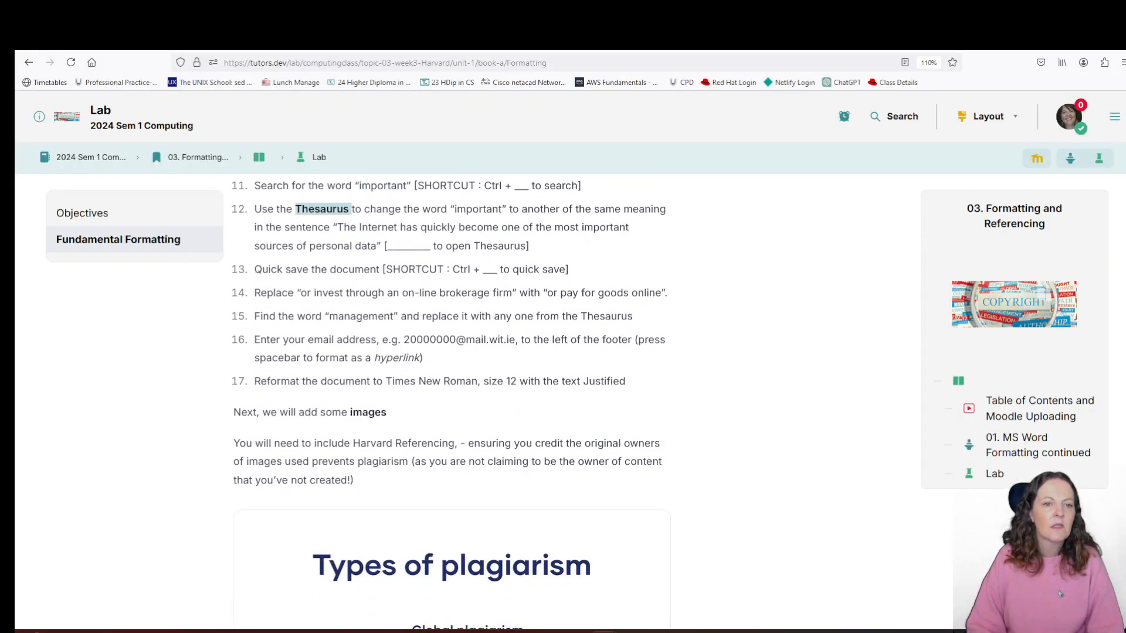
drag(271, 270, 369, 270)
click(369, 270)
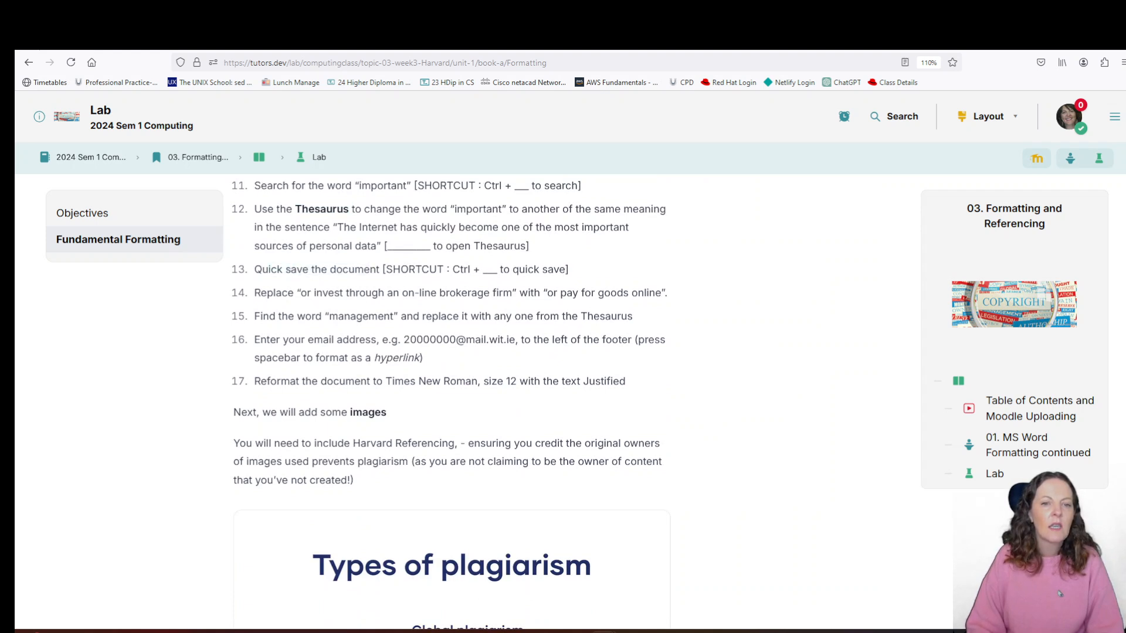
drag(479, 270, 568, 270)
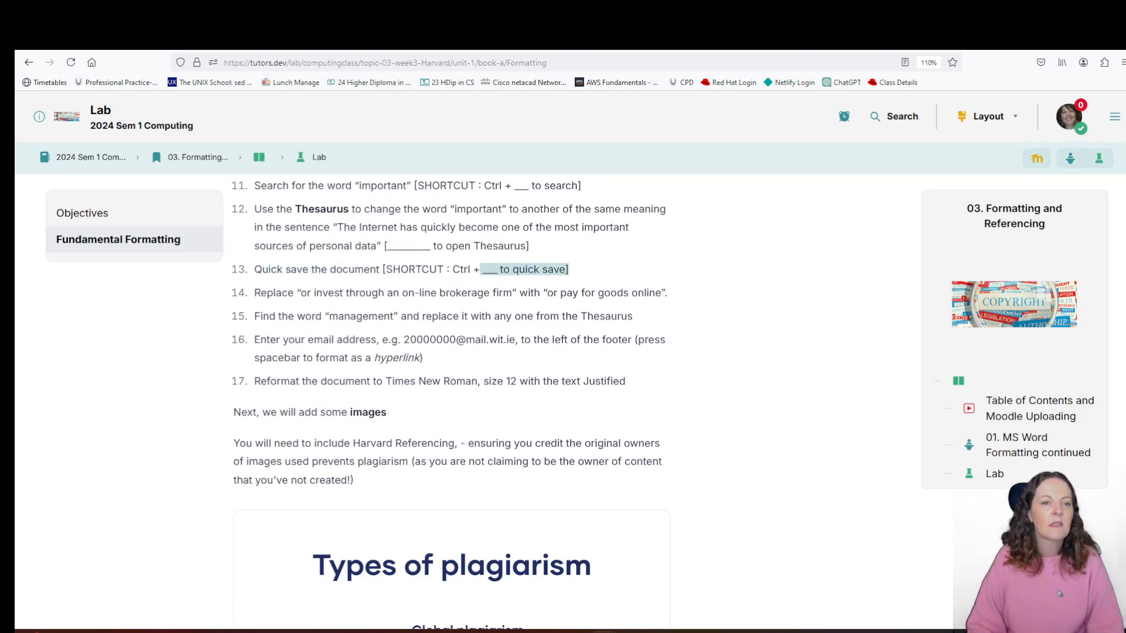
click(568, 270)
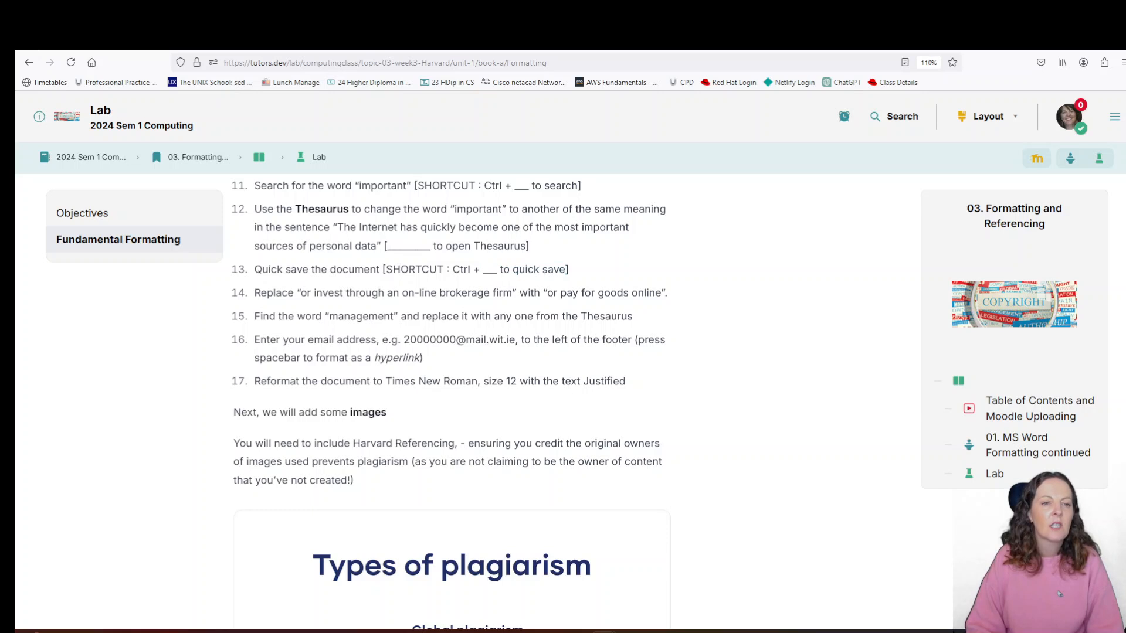
key(alt+Tab)
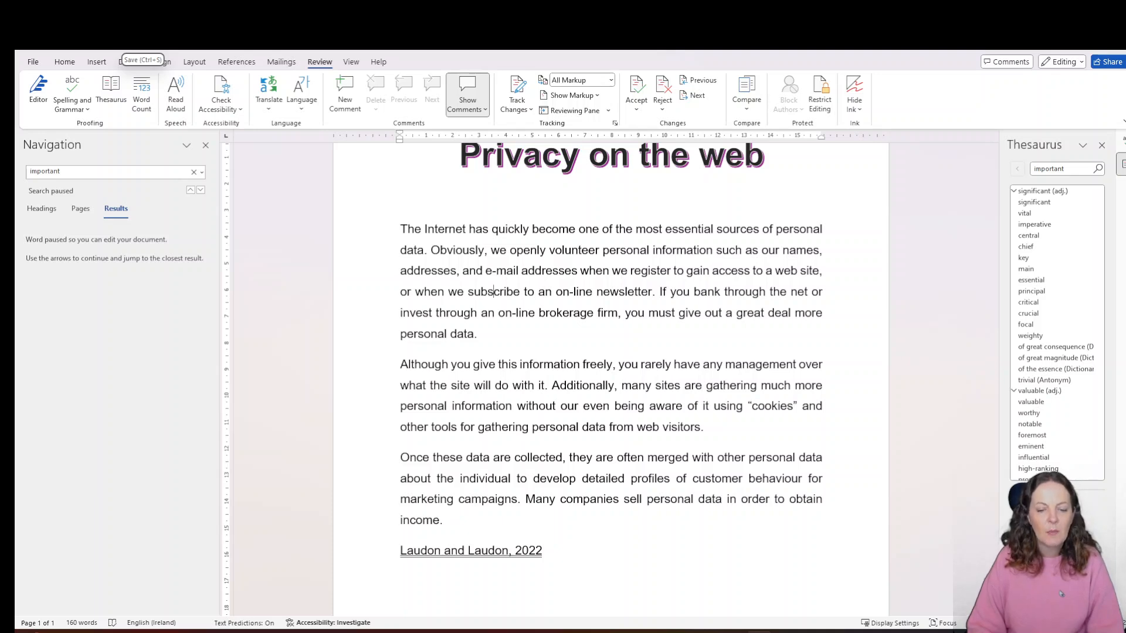
Copy the replacement phrase "or pay for goods online" from task 14 on the lab page
key(alt+Tab)
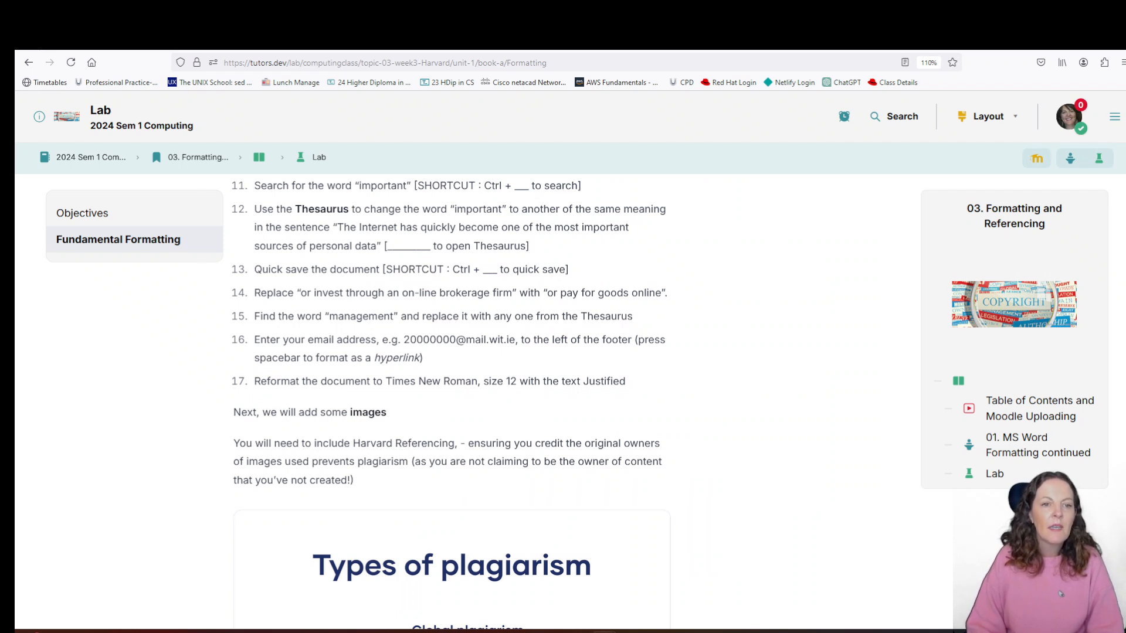
drag(297, 293, 660, 293)
key(ctrl+c)
click(534, 293)
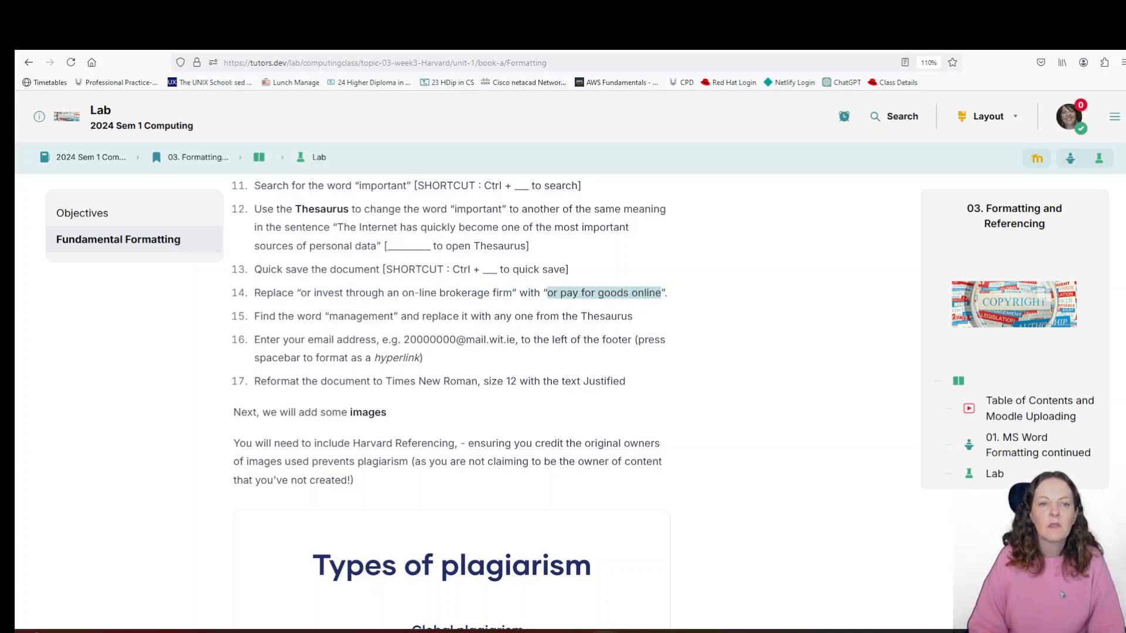
Find "broker" in the Word document and replace "or invest through an on-line brokerage firm" with the copied phrase
key(alt+Tab)
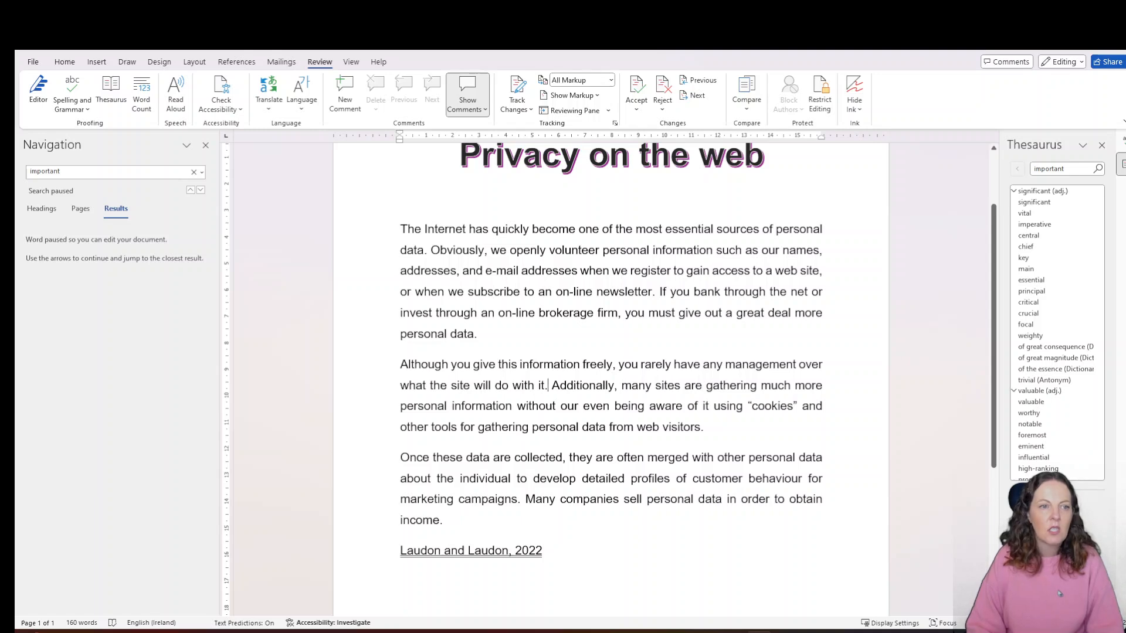
key(ctrl+f)
text(broker)
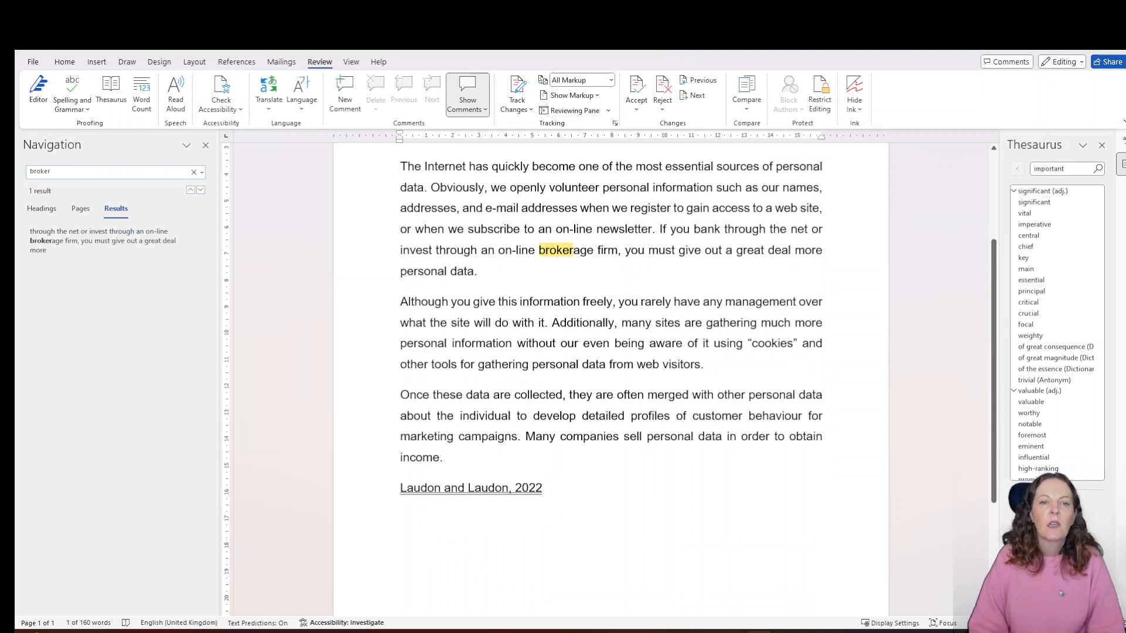
click(769, 229)
drag(811, 229, 618, 250)
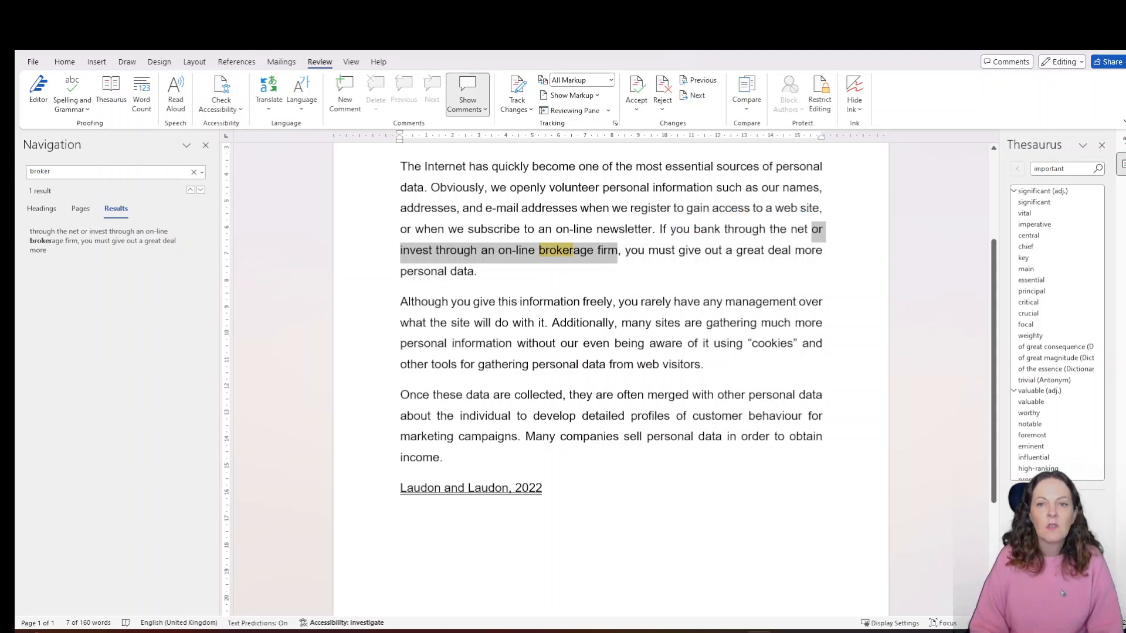
key(ctrl+v)
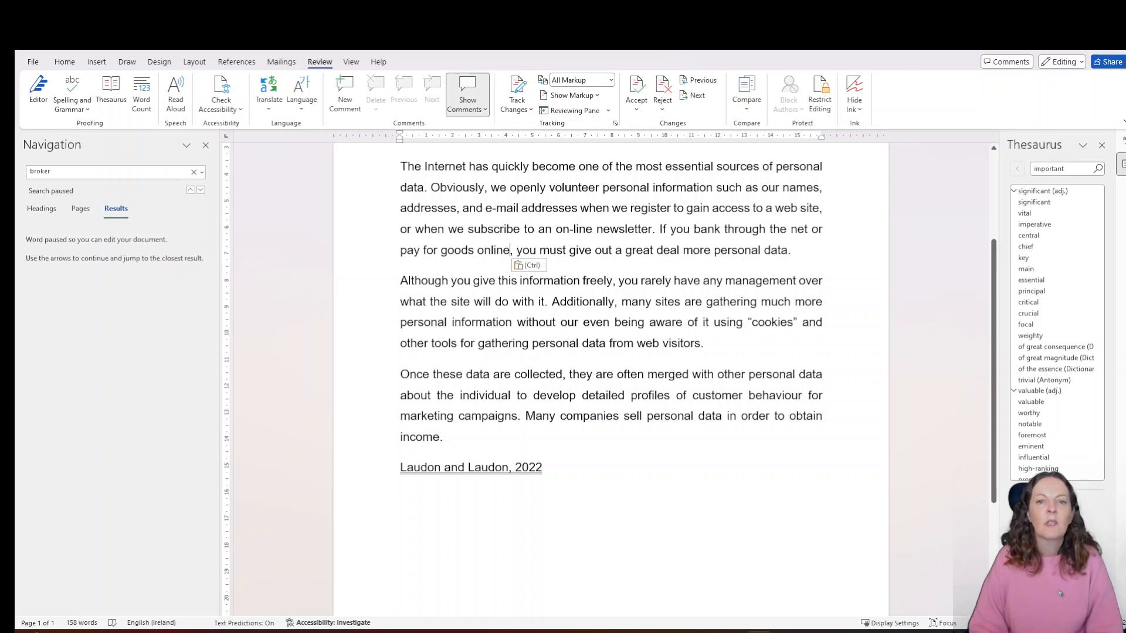
Copy "management" from task 15 on the lab page and search the Word document for it
key(alt+Tab)
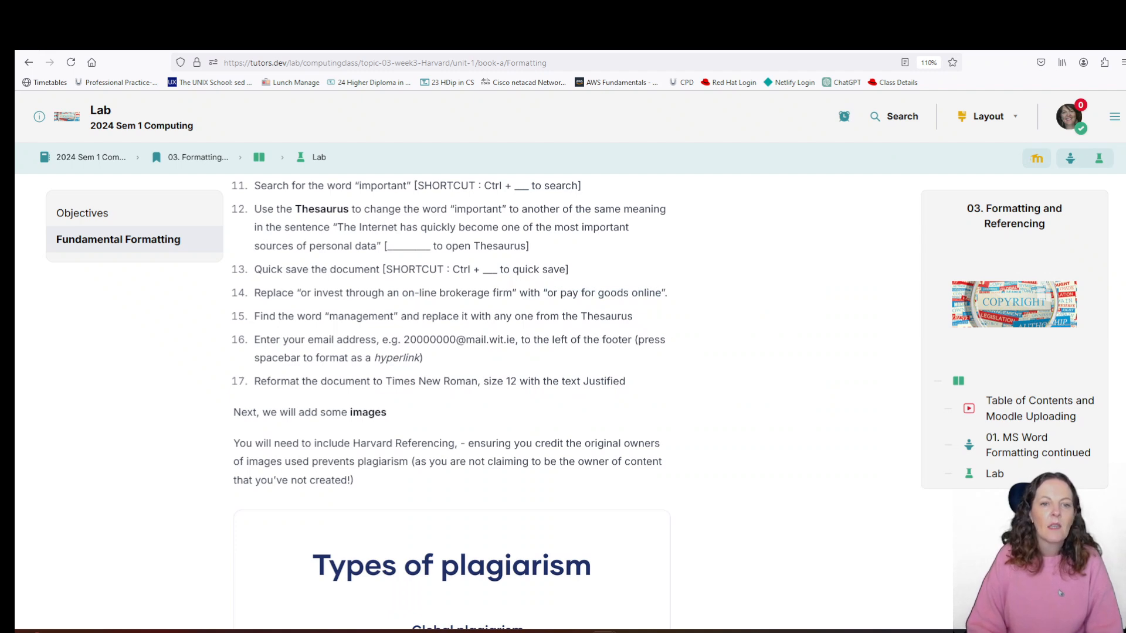
double_click(361, 316)
key(ctrl+c)
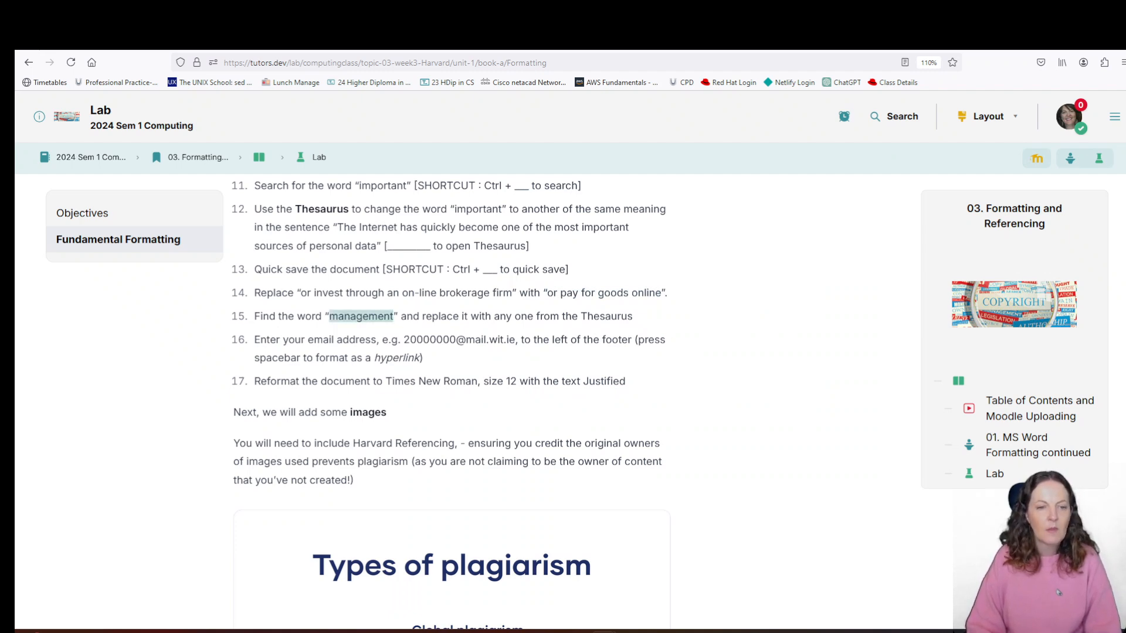
key(alt+Tab)
key(ctrl+f)
key(ctrl+v)
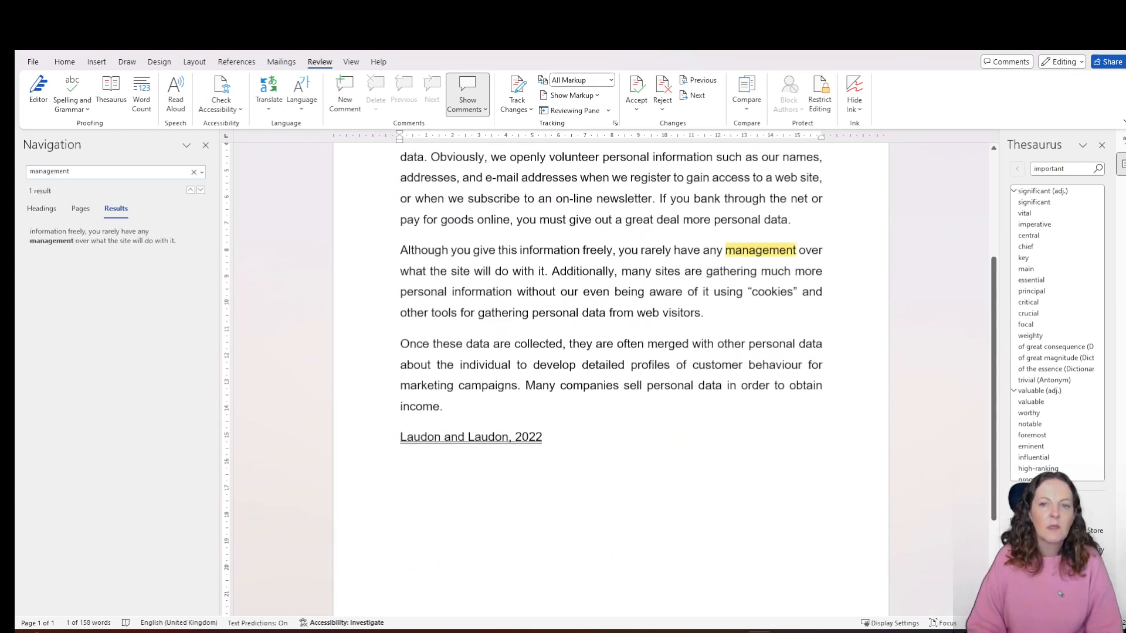
Replace "management" in the second paragraph with the Thesaurus synonym "controlling"
double_click(770, 250)
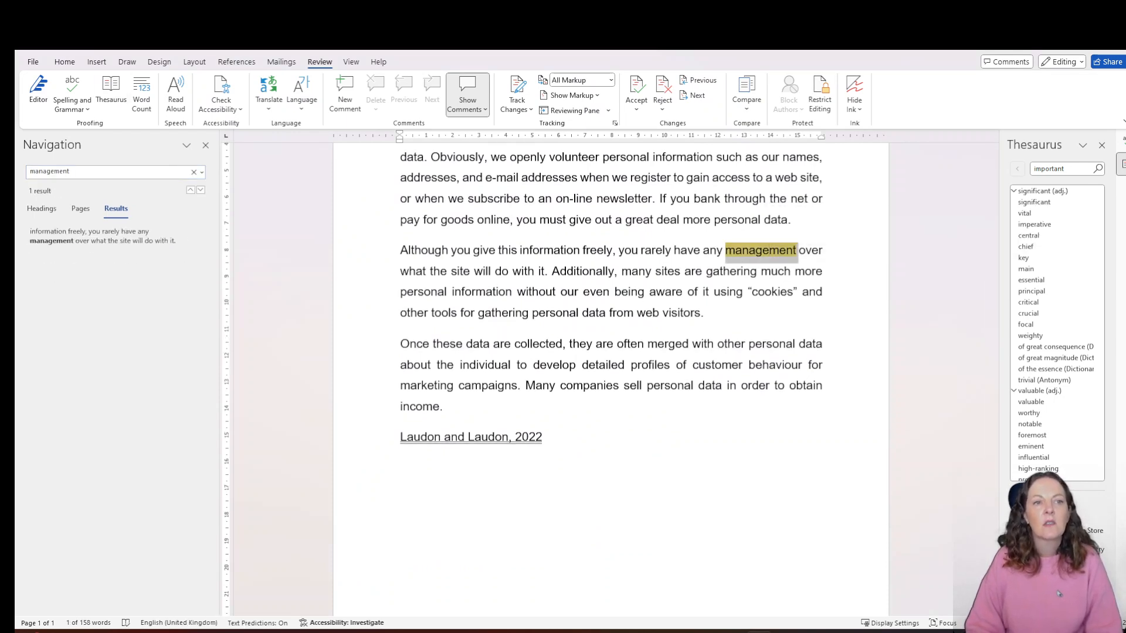
click(110, 94)
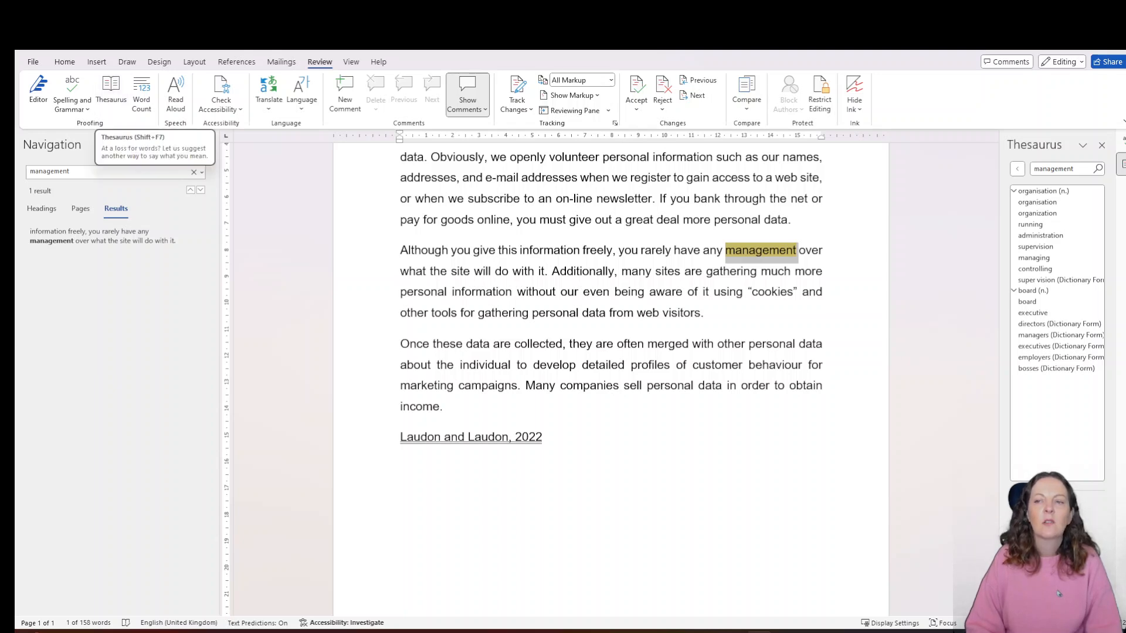
click(770, 250)
double_click(770, 250)
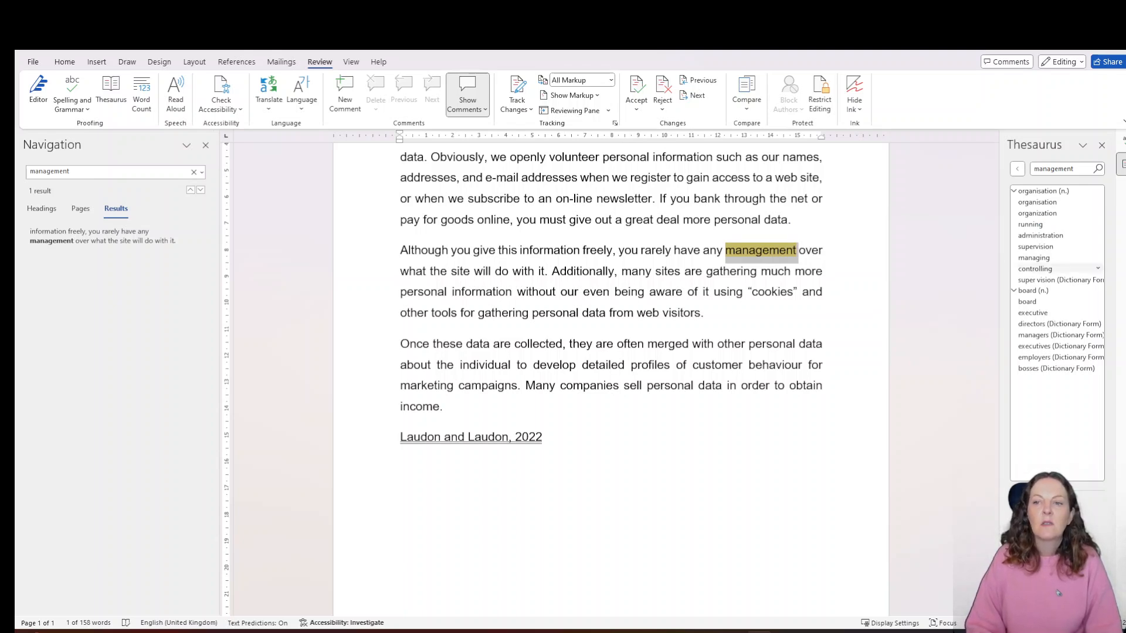
click(1049, 269)
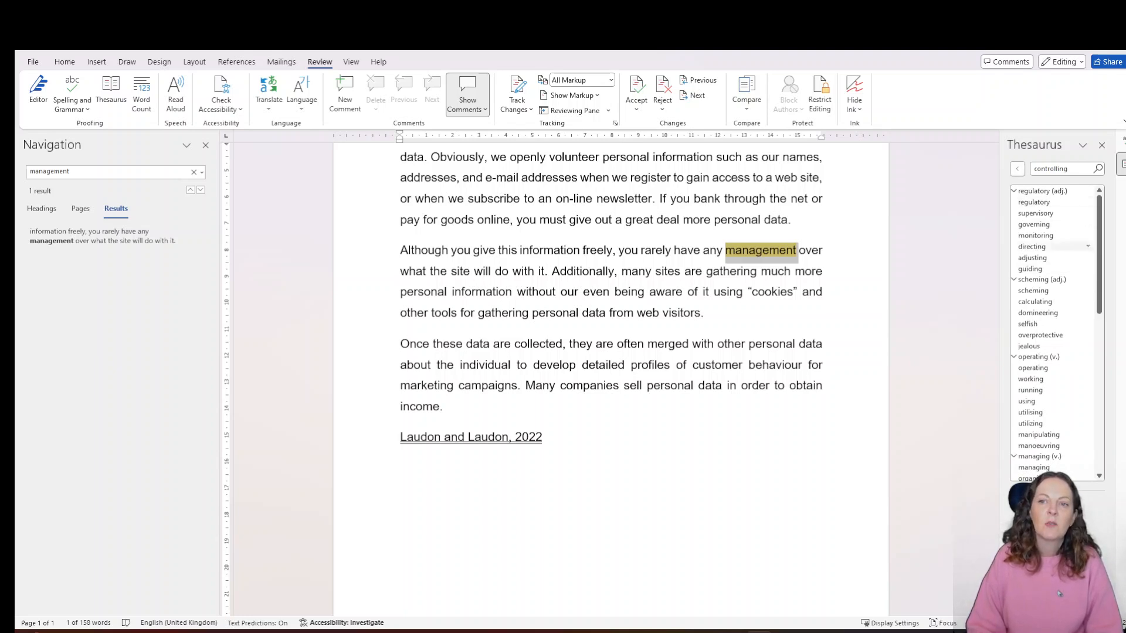
click(1017, 168)
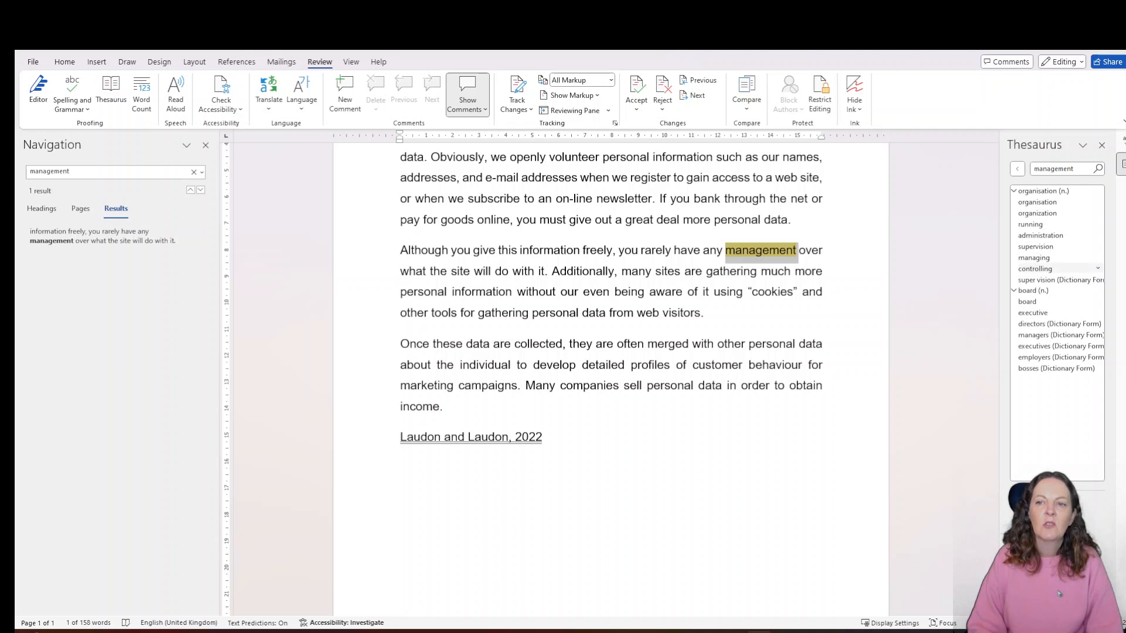
click(1097, 269)
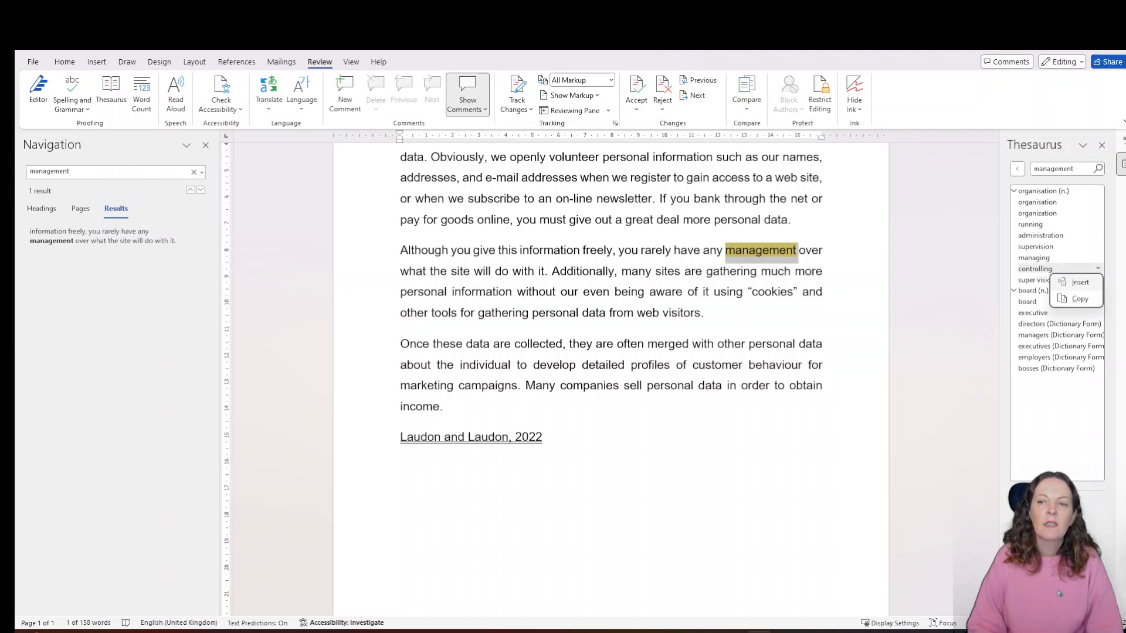
click(1080, 282)
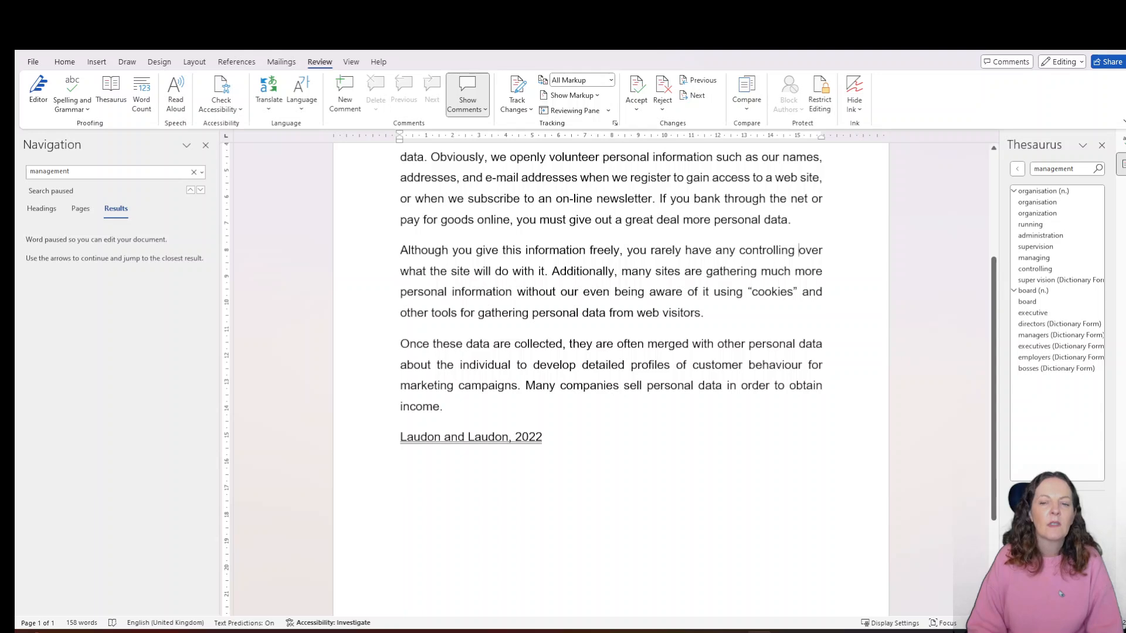
Shorten the inserted word "controlling" to "control" in the second paragraph
key(BackSpace)
key(BackSpace)
key(BackSpace)
key(BackSpace)
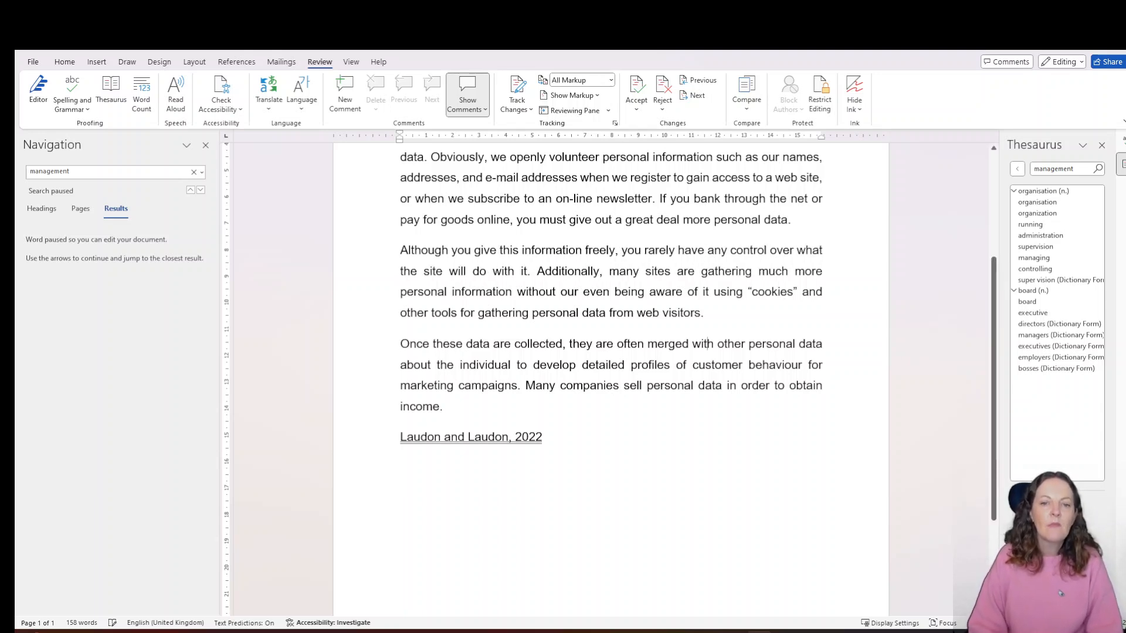
Copy the example e-mail address from task 16 on the lab page and read its hyperlink instruction
key(alt+Tab)
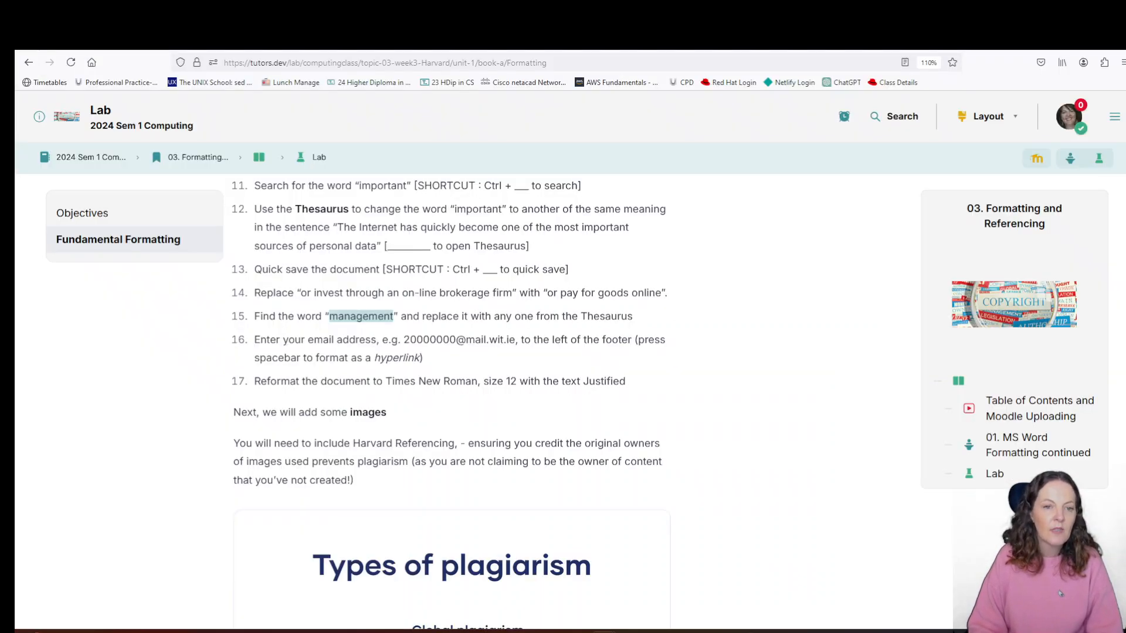
scroll(1059, 593, down, 2)
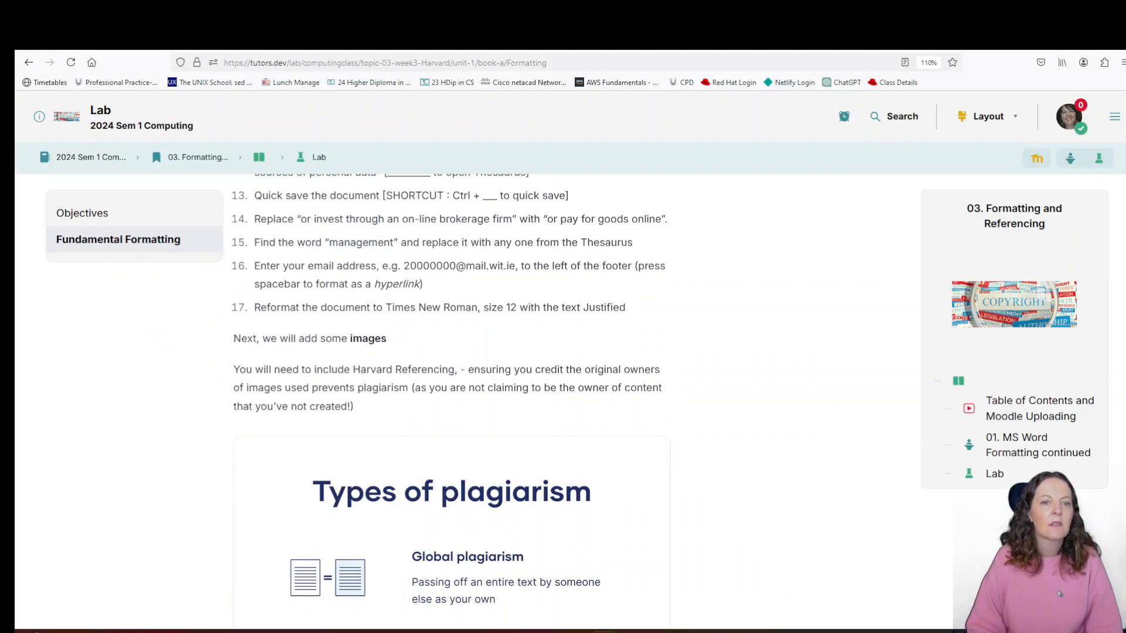
drag(404, 266, 516, 266)
key(ctrl+c)
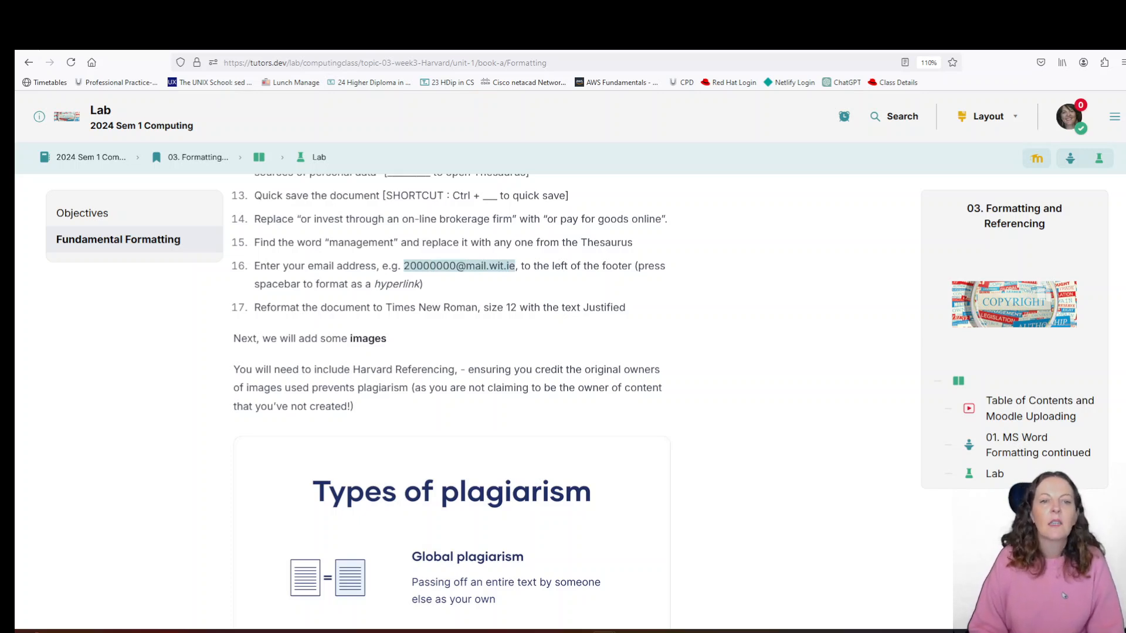
drag(260, 284, 420, 284)
Paste the copied e-mail address at the left of the Word document's footer and format it as a hyperlink
key(alt+Tab)
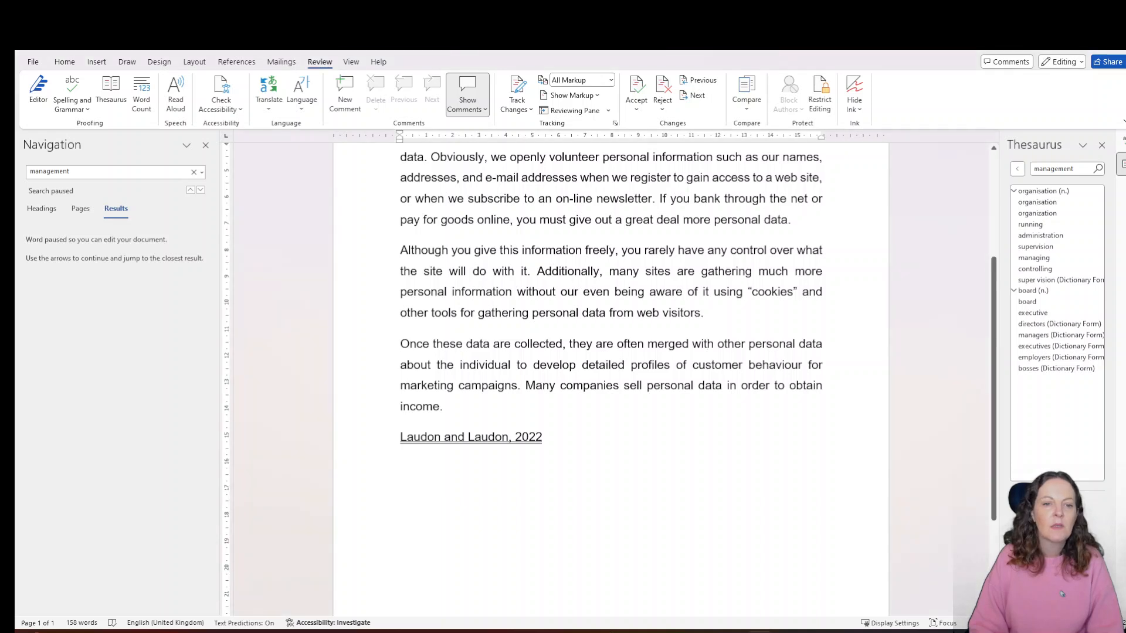
scroll(611, 375, down, 3)
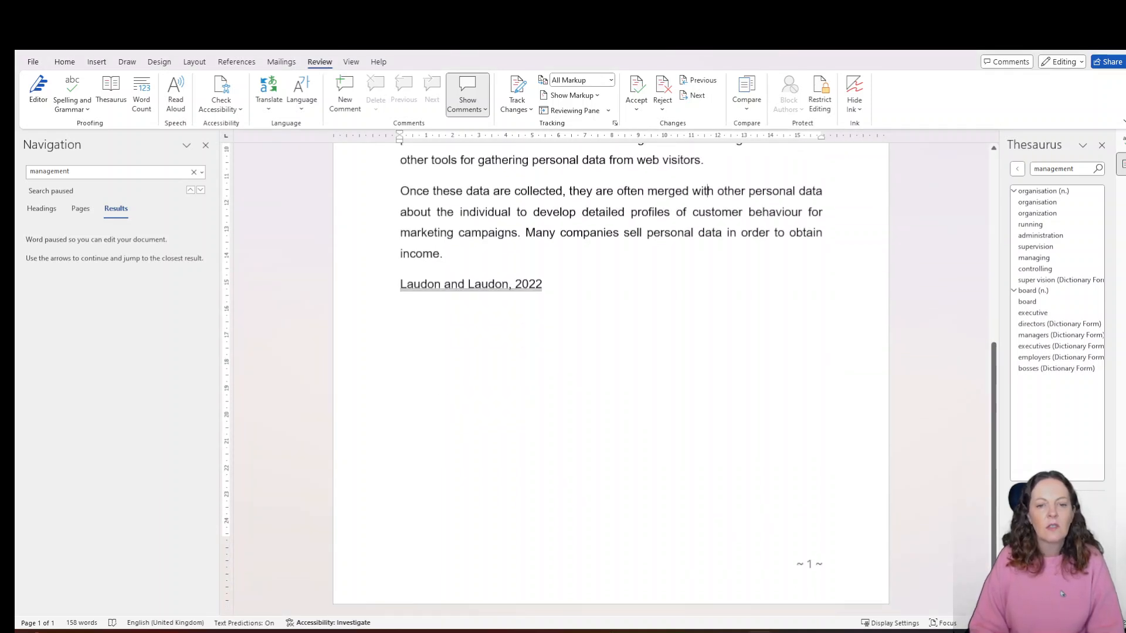
double_click(809, 564)
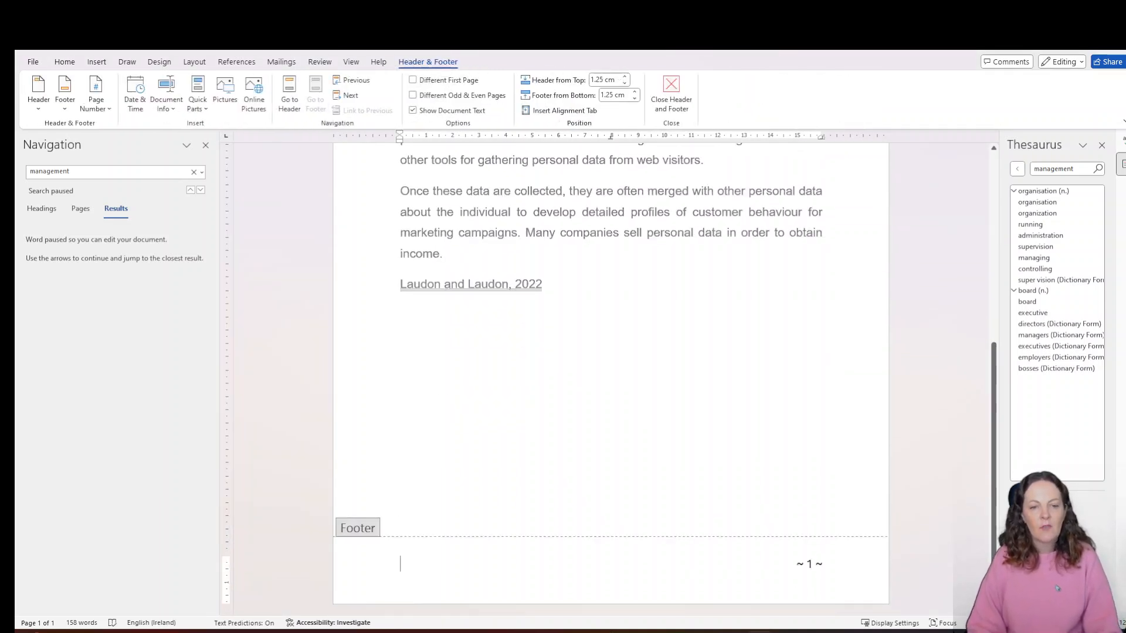
key(ctrl+v)
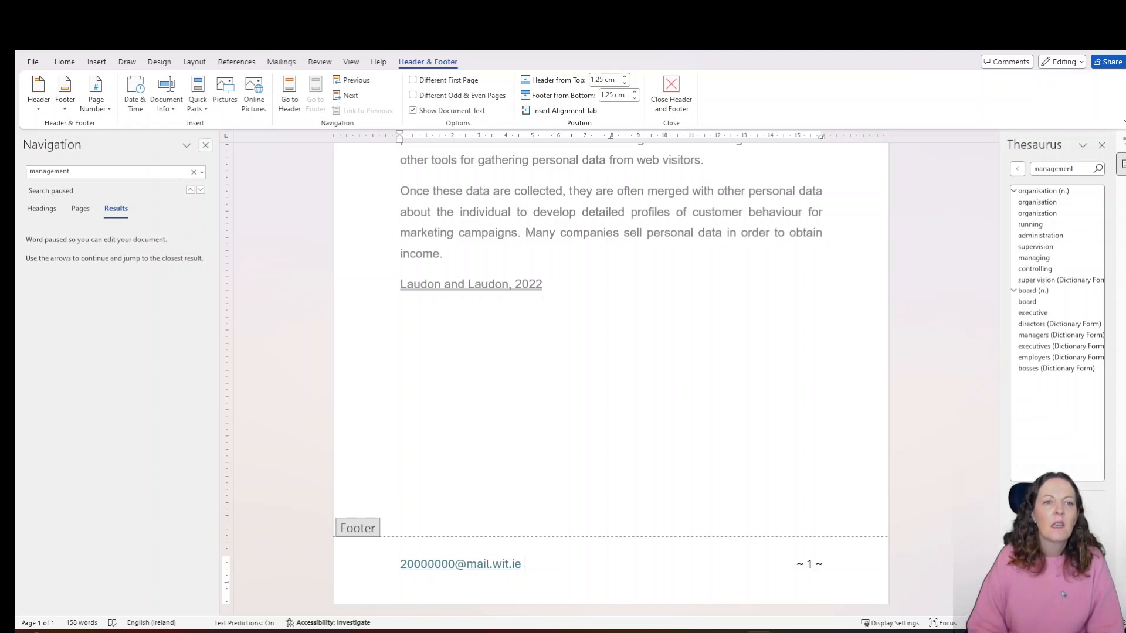
Close the Navigation, Thesaurus and Editor panes and leave footer editing
click(205, 145)
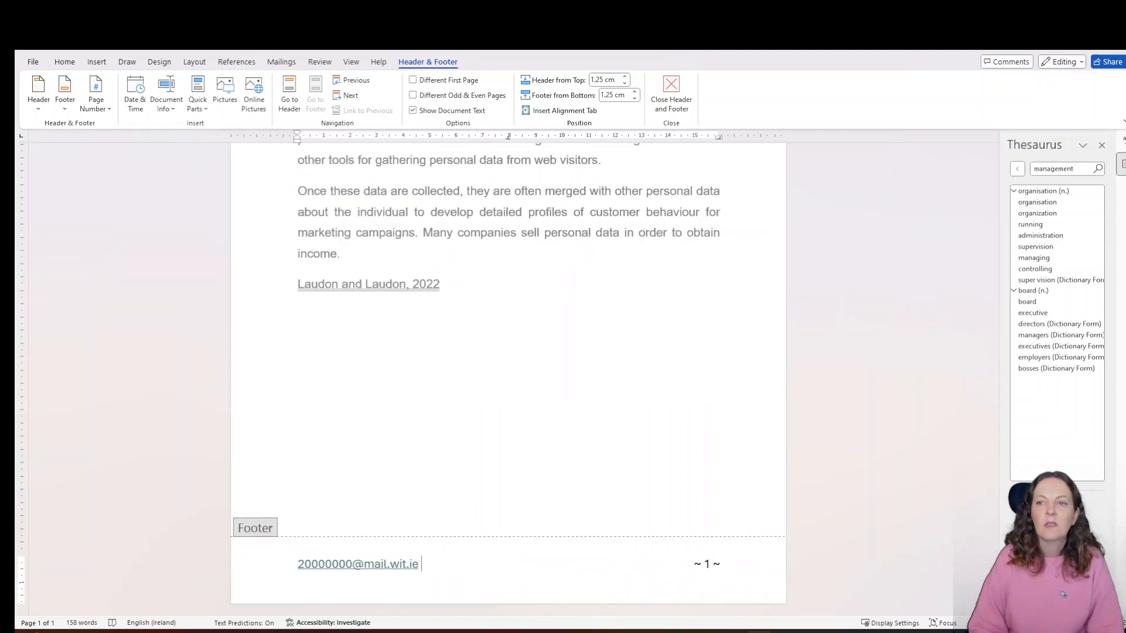
click(1102, 145)
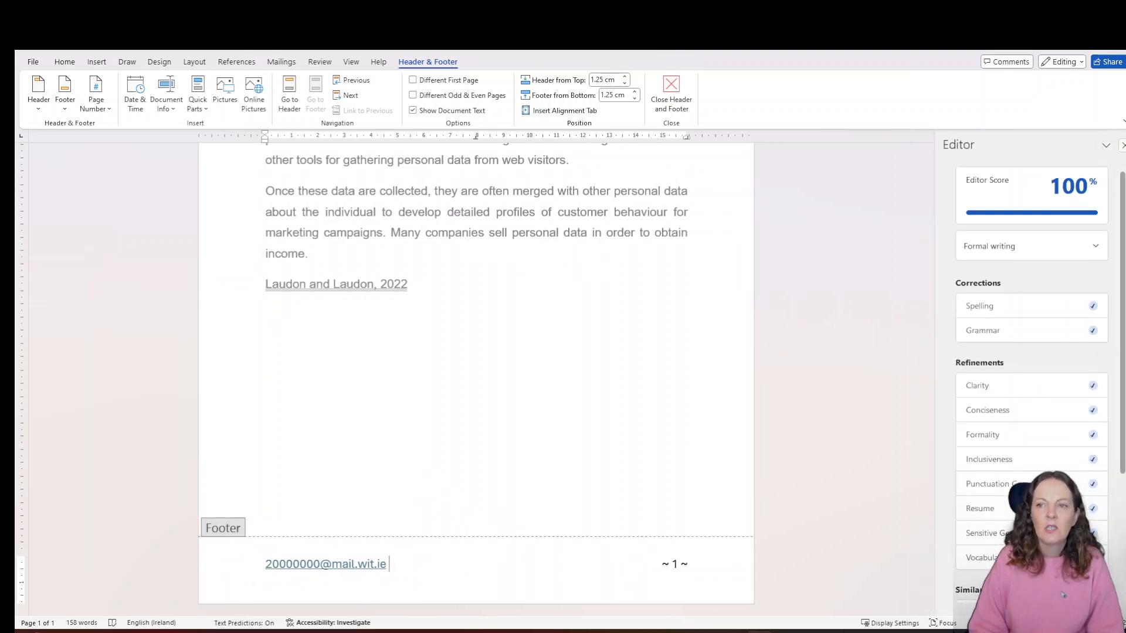
click(1122, 145)
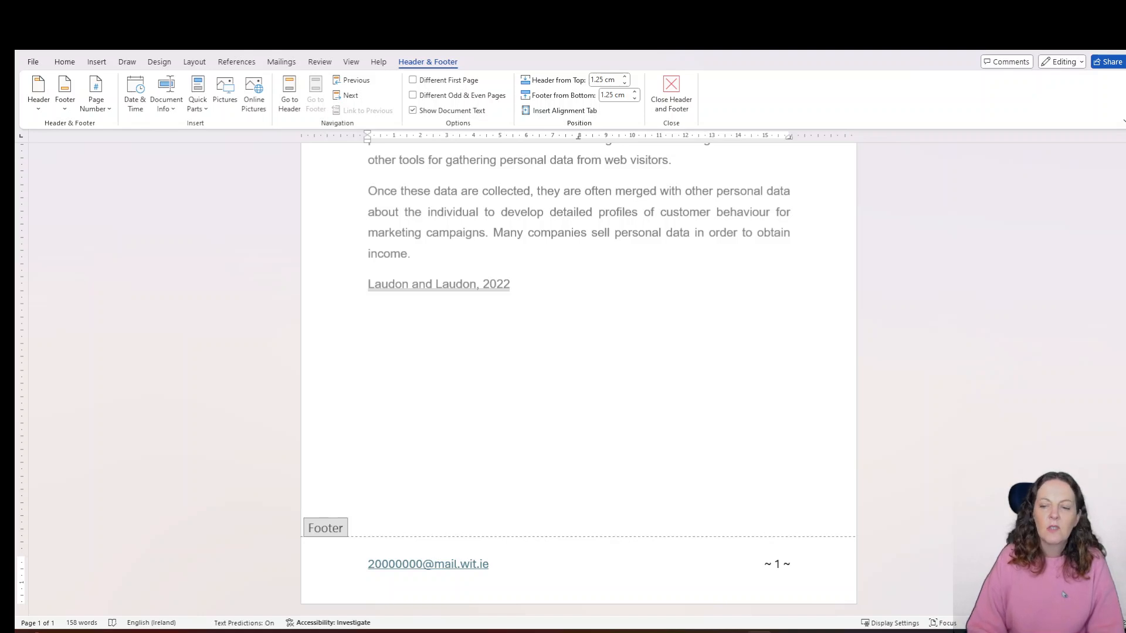
key(Escape)
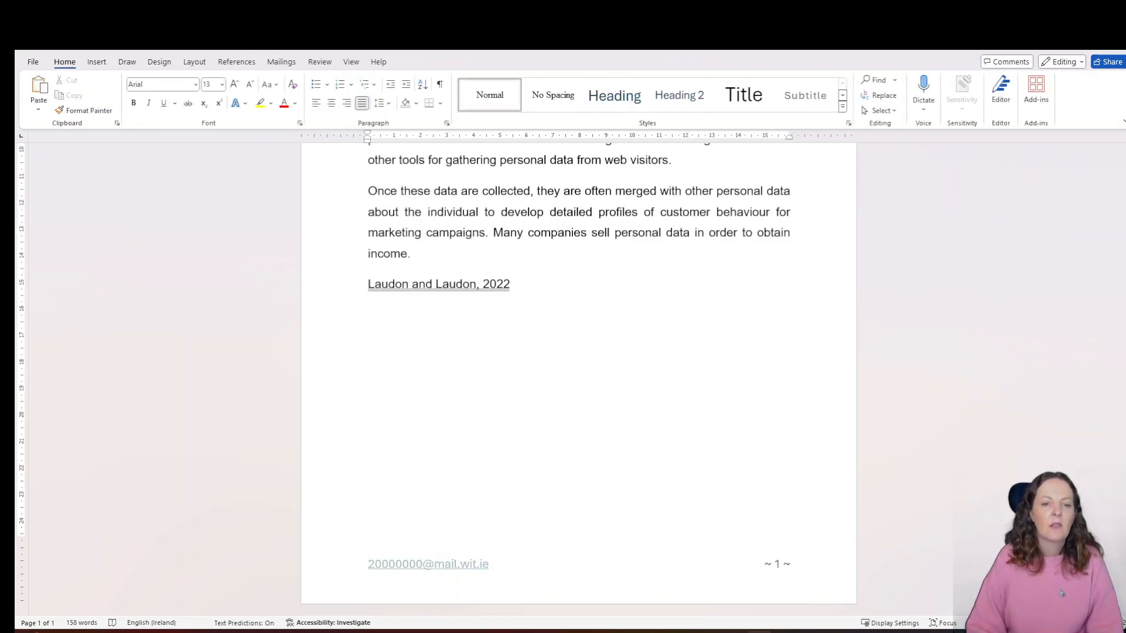
Check task 17 on the lab page, then set all of the Word document's body text to Times New Roman, size 12
key(alt+Tab)
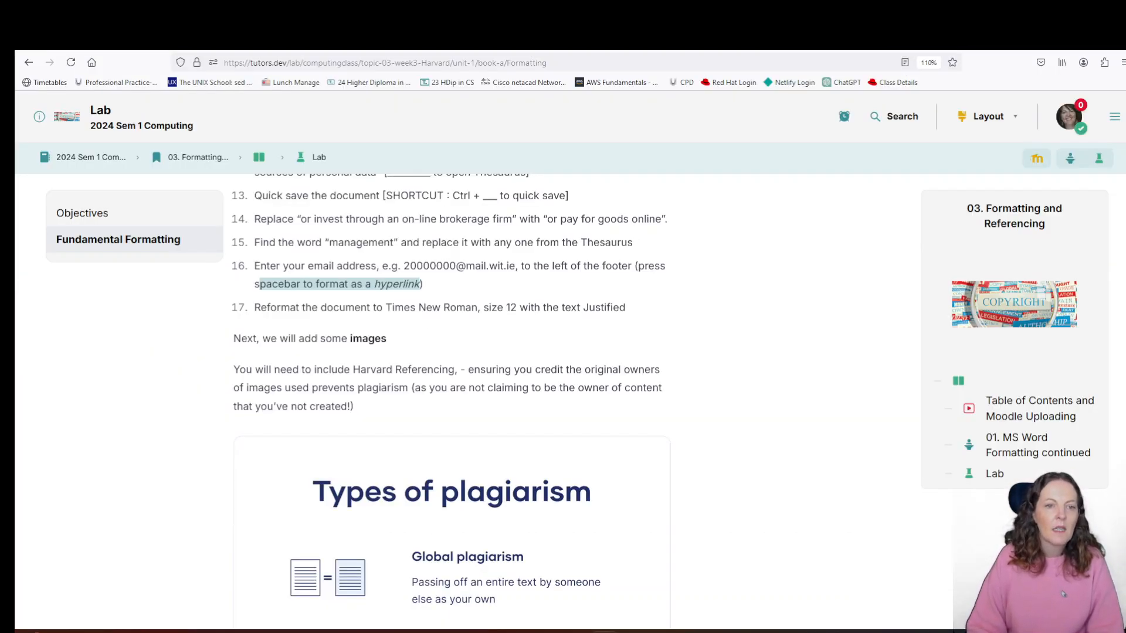
click(1063, 594)
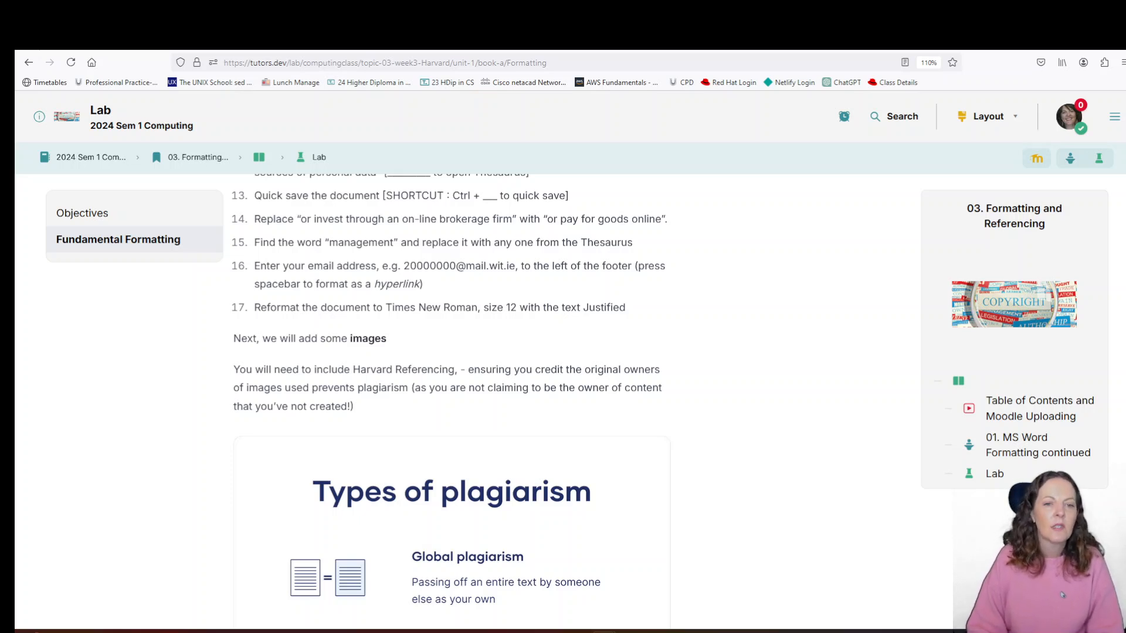
drag(385, 307, 626, 307)
key(alt+Tab)
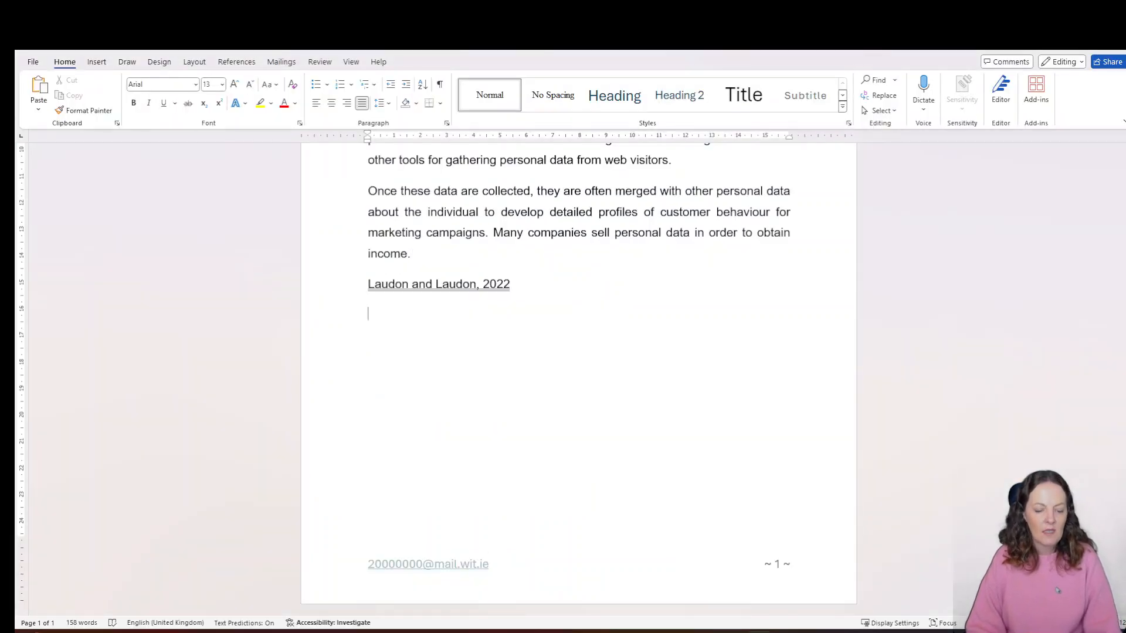
key(ctrl+a)
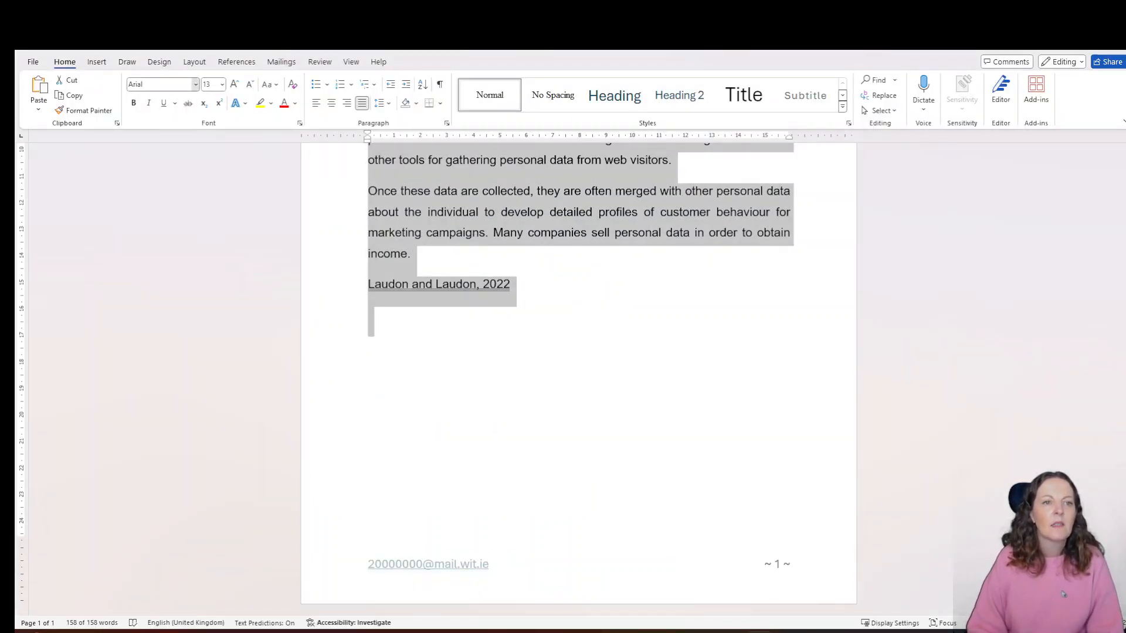
click(195, 85)
text(Times New Roman)
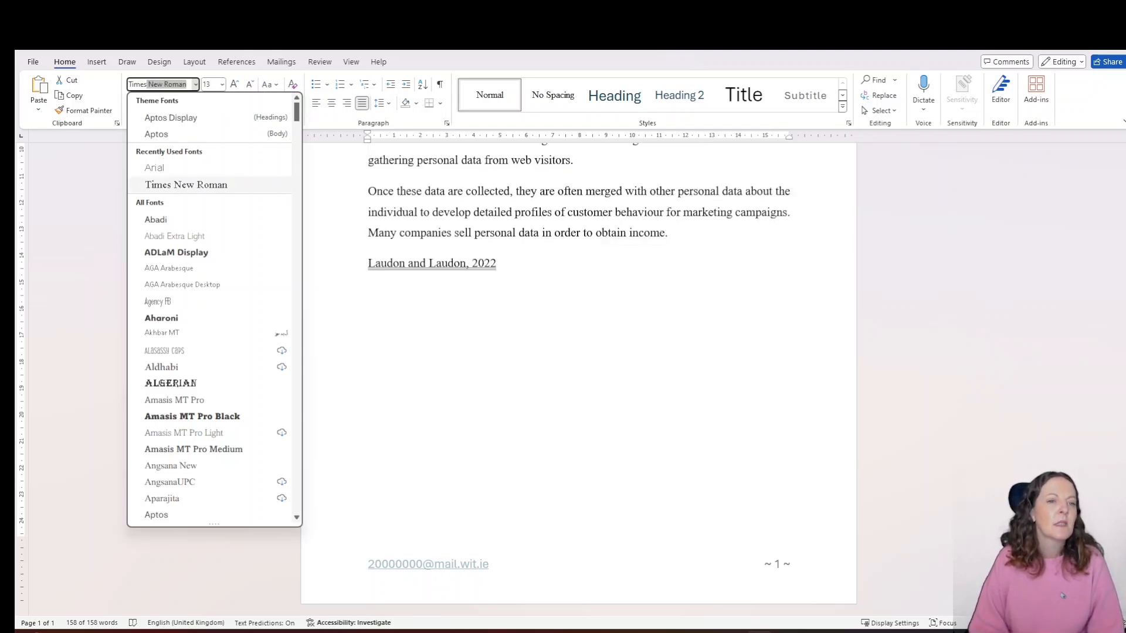
key(Tab)
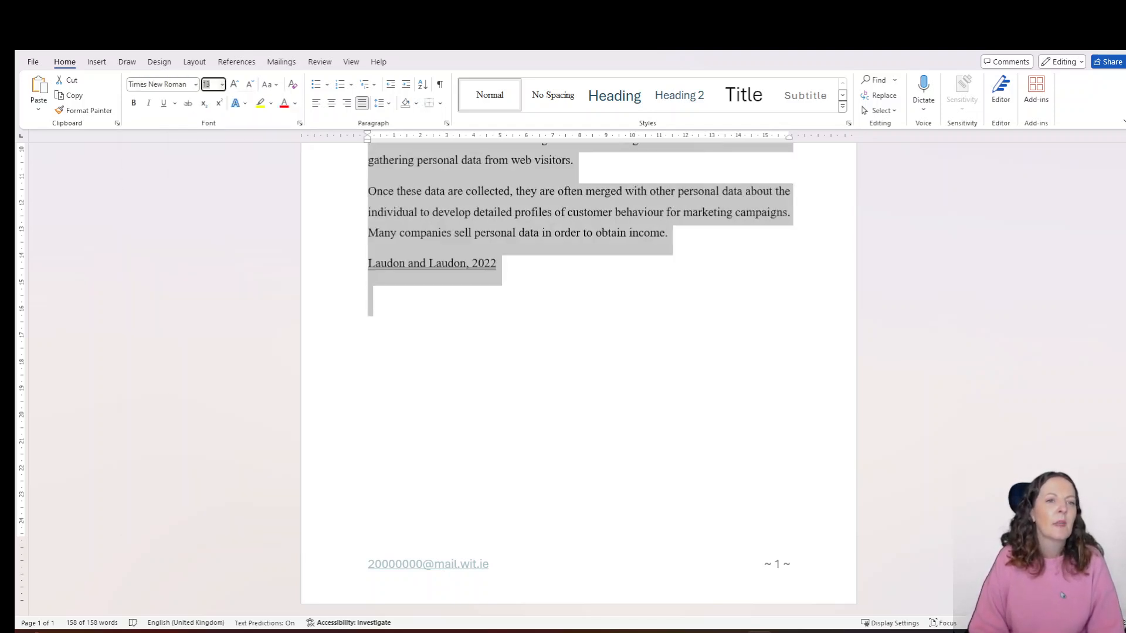
text(12)
key(Return)
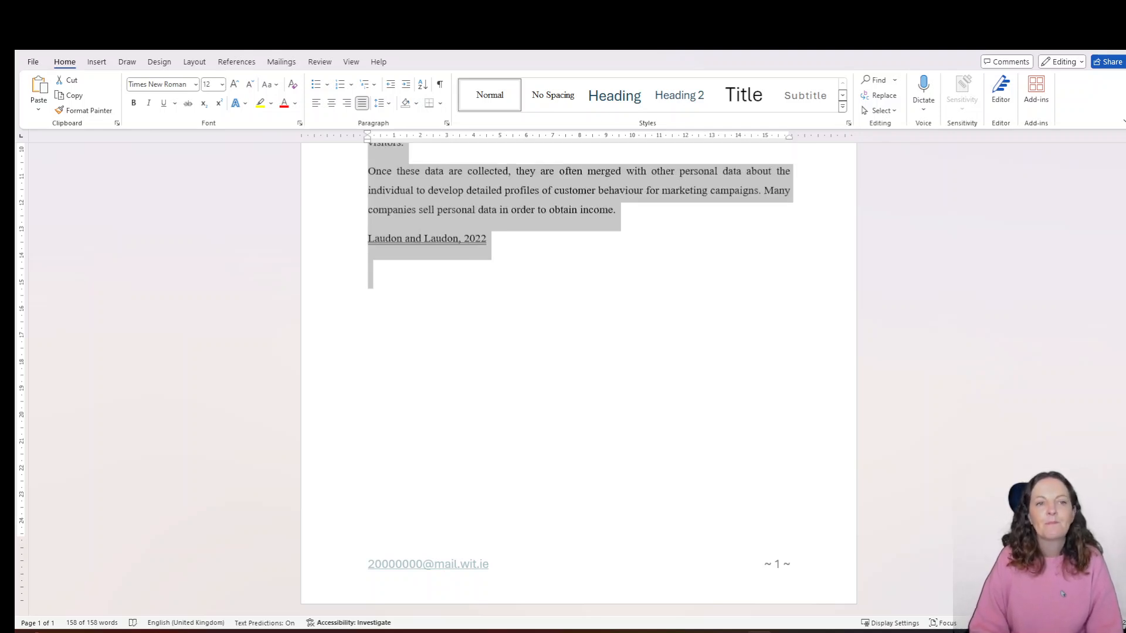
Review the reformatted Word document against the task list and original text on the lab page
scroll(1062, 594, up, 5)
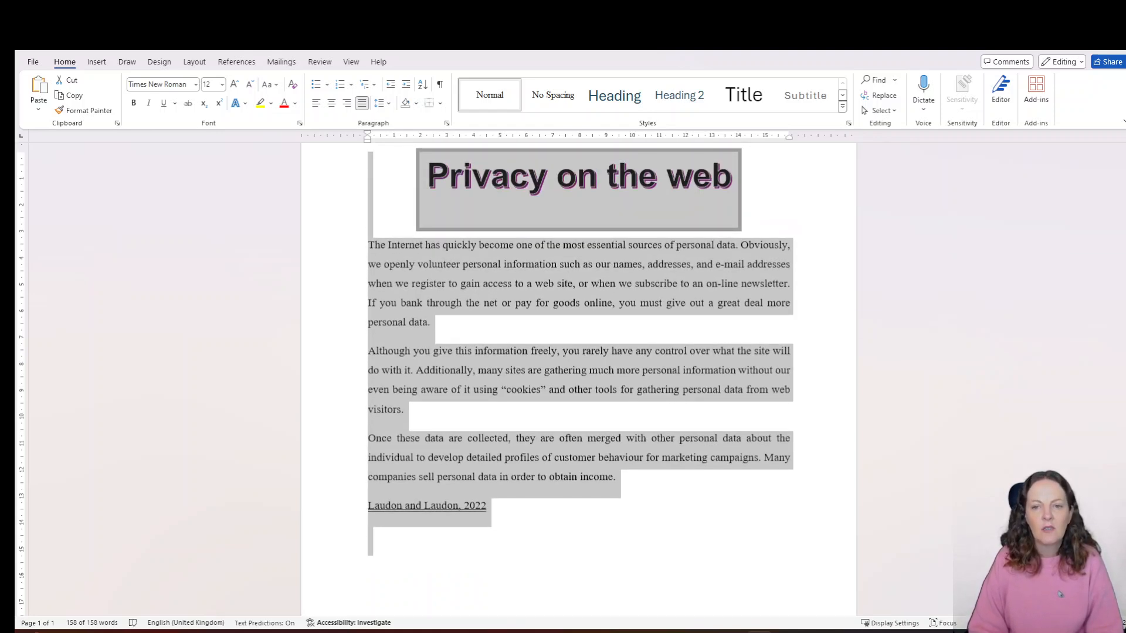
click(1059, 593)
key(alt+Tab)
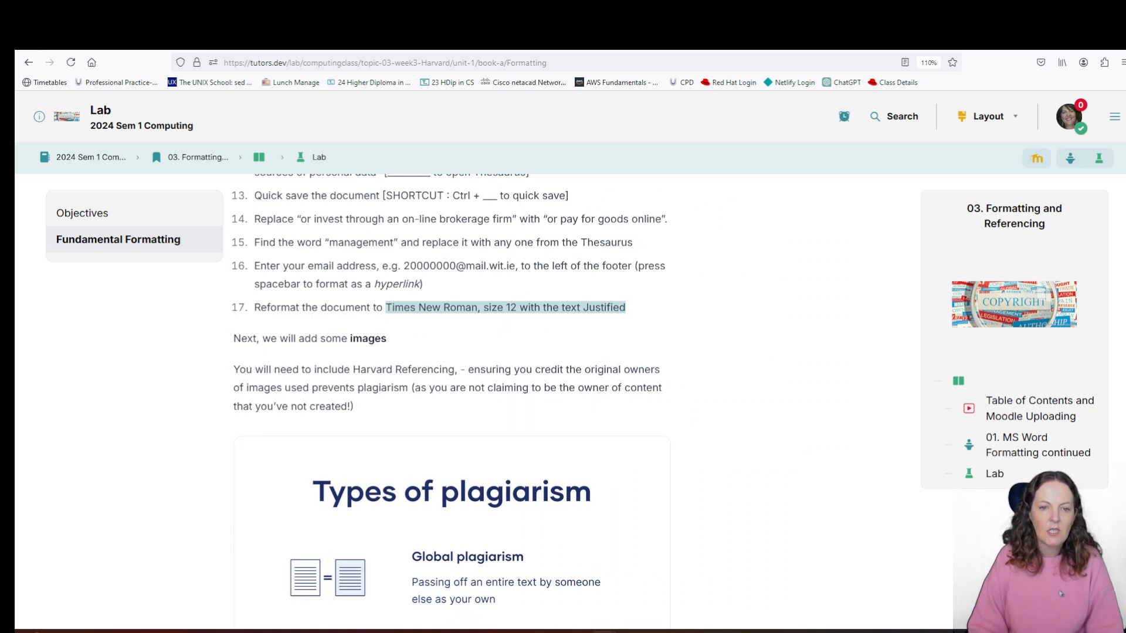
scroll(1060, 594, up, 4)
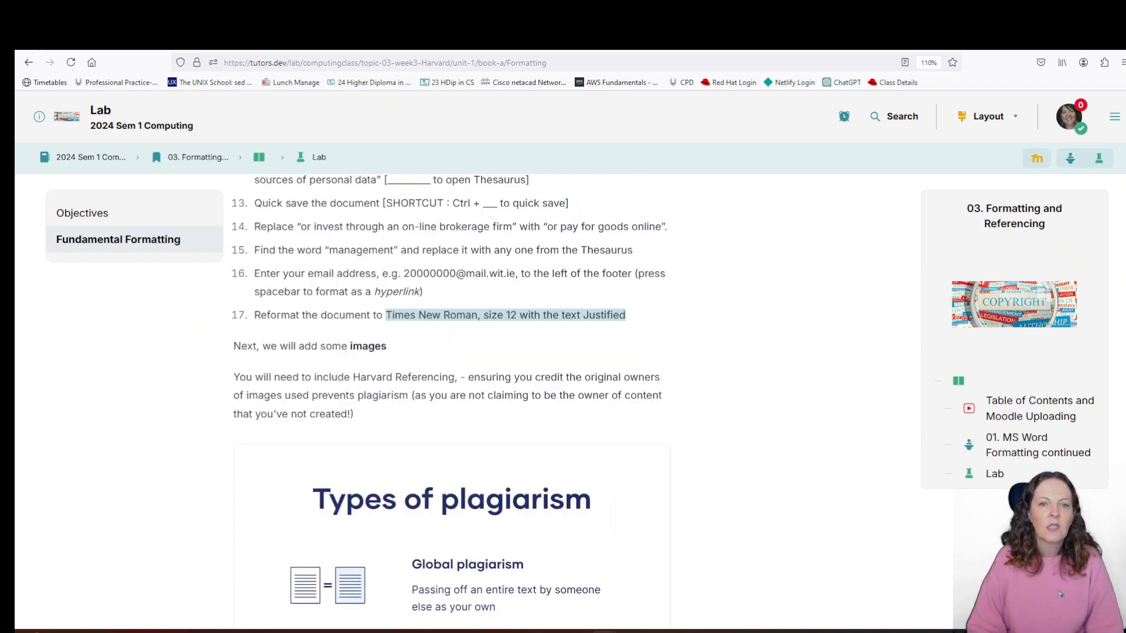
scroll(1060, 594, up, 9)
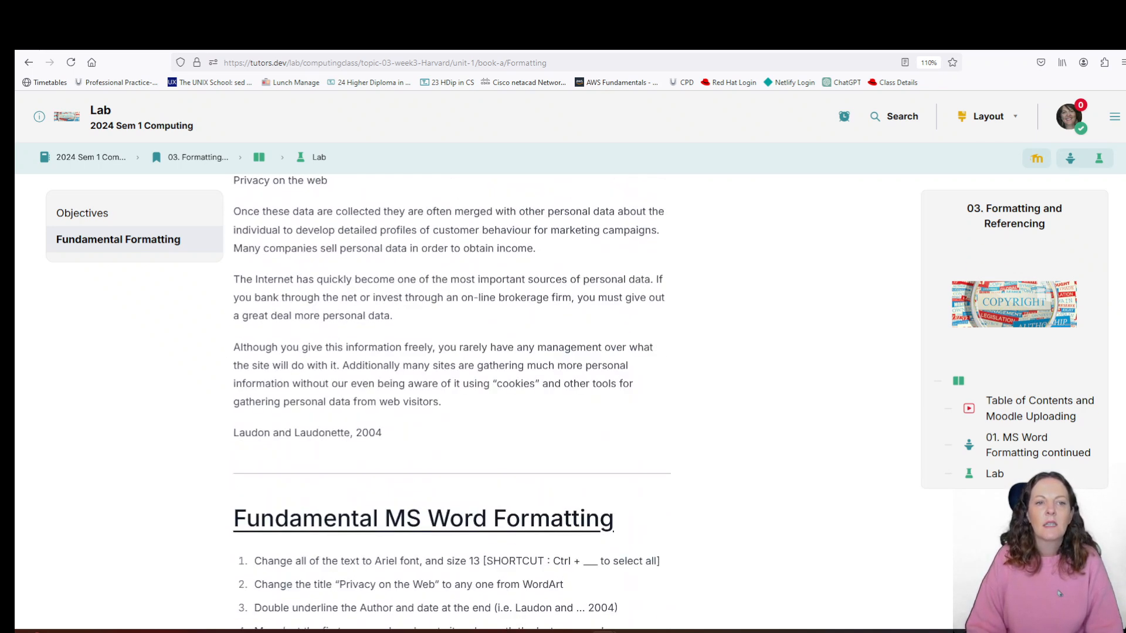
key(alt+Tab)
key(ctrl+a)
click(1063, 594)
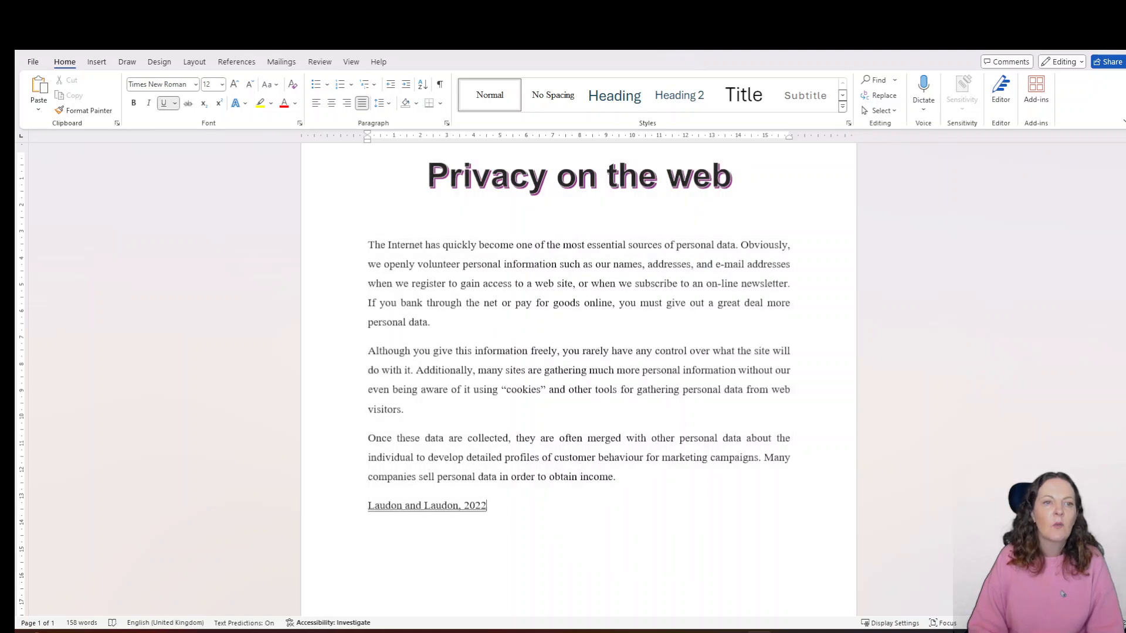
key(alt+f)
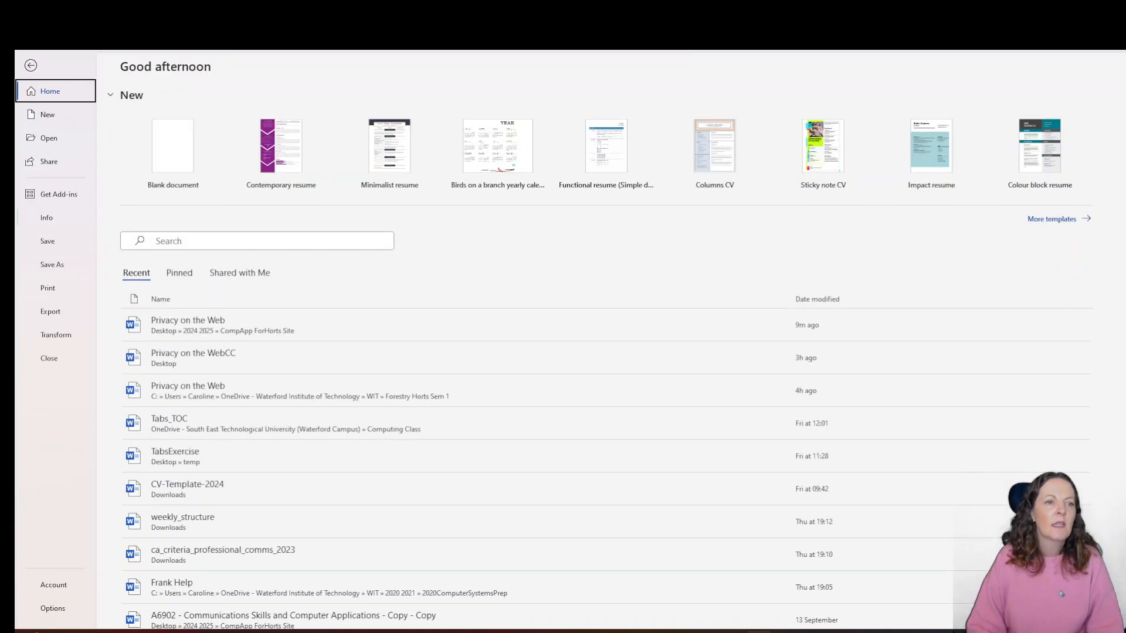
key(c)
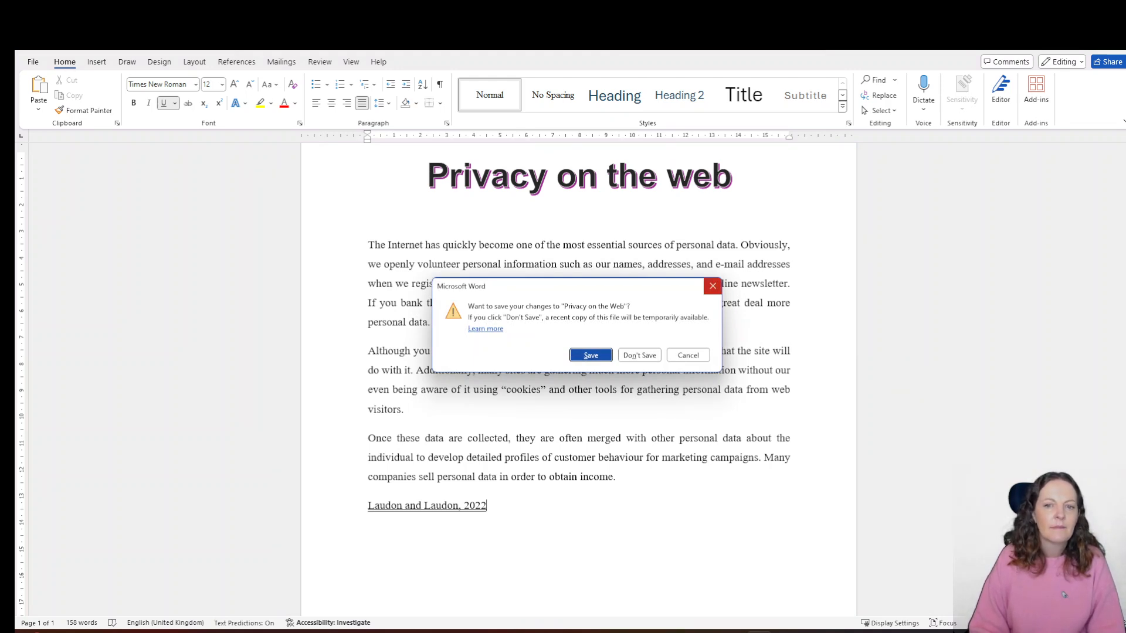
click(696, 355)
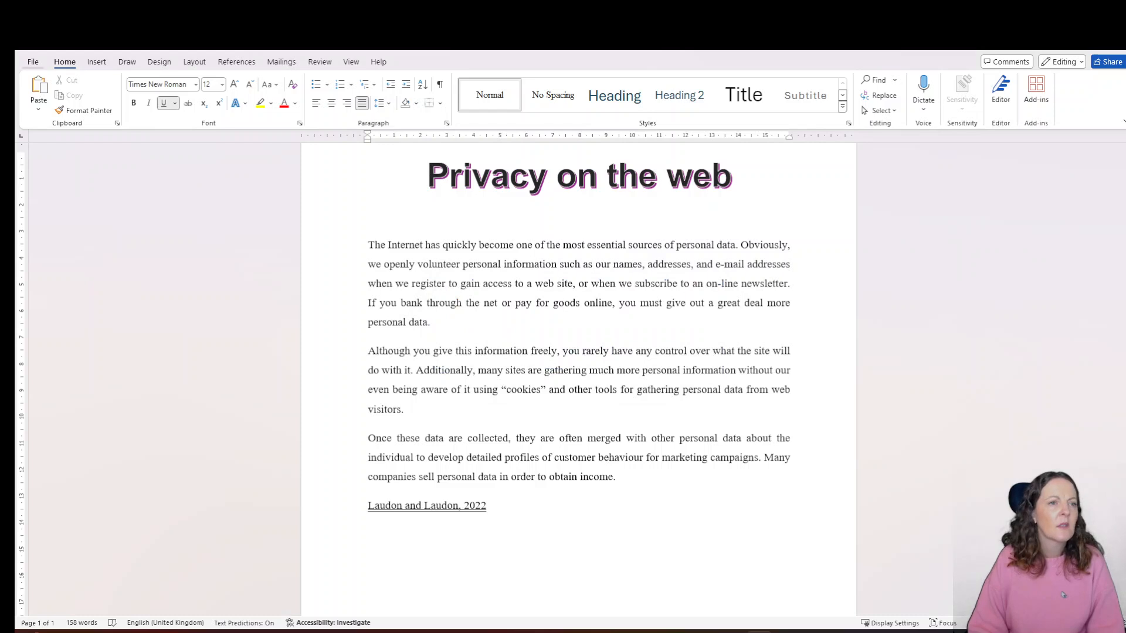
key(alt+f)
key(a)
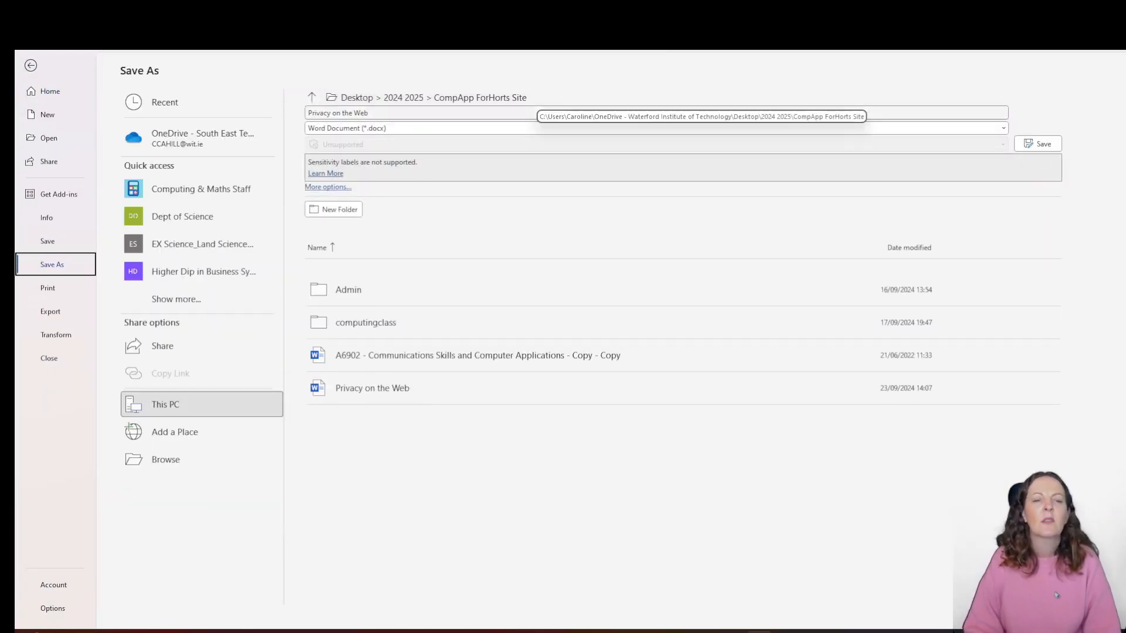
key(Escape)
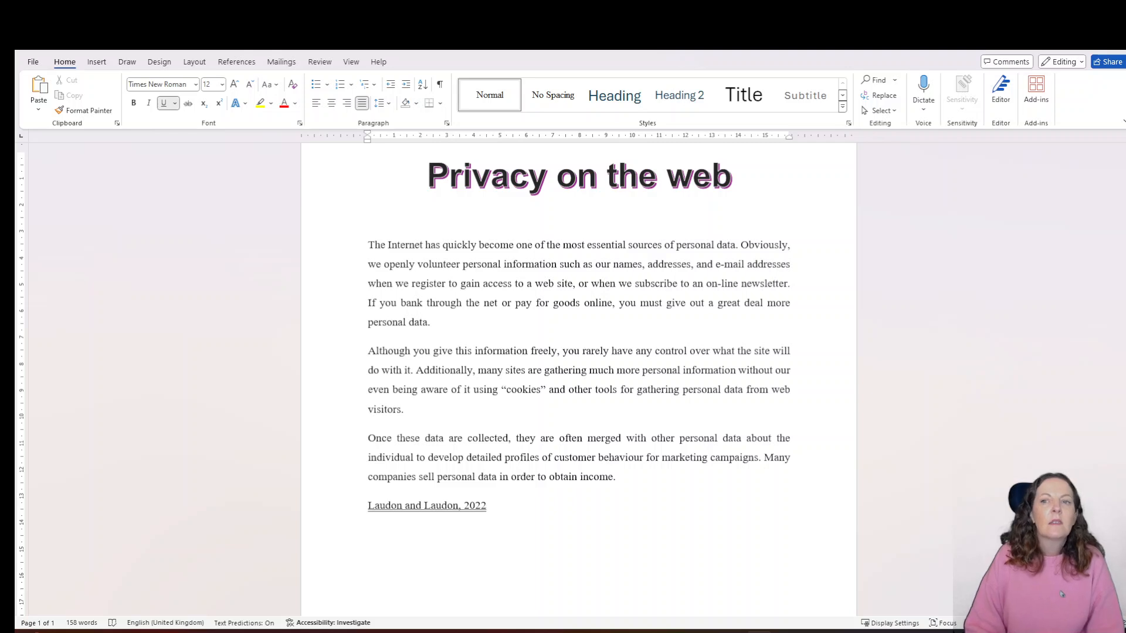
Close the "Privacy on the Web" Word document and save its changes
key(alt+F4)
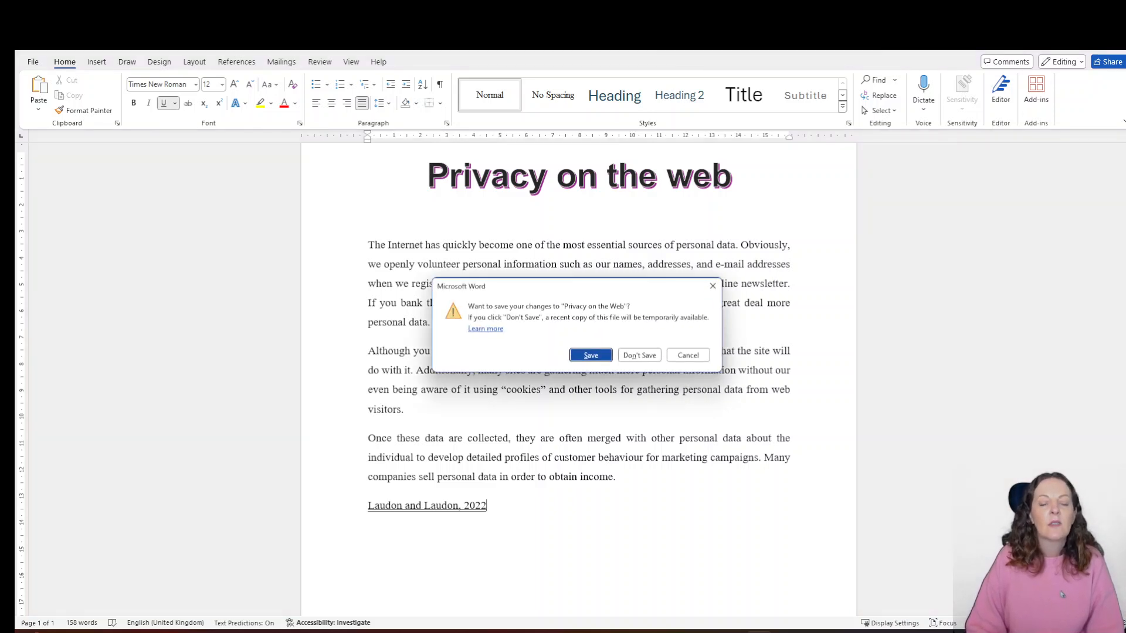
key(Return)
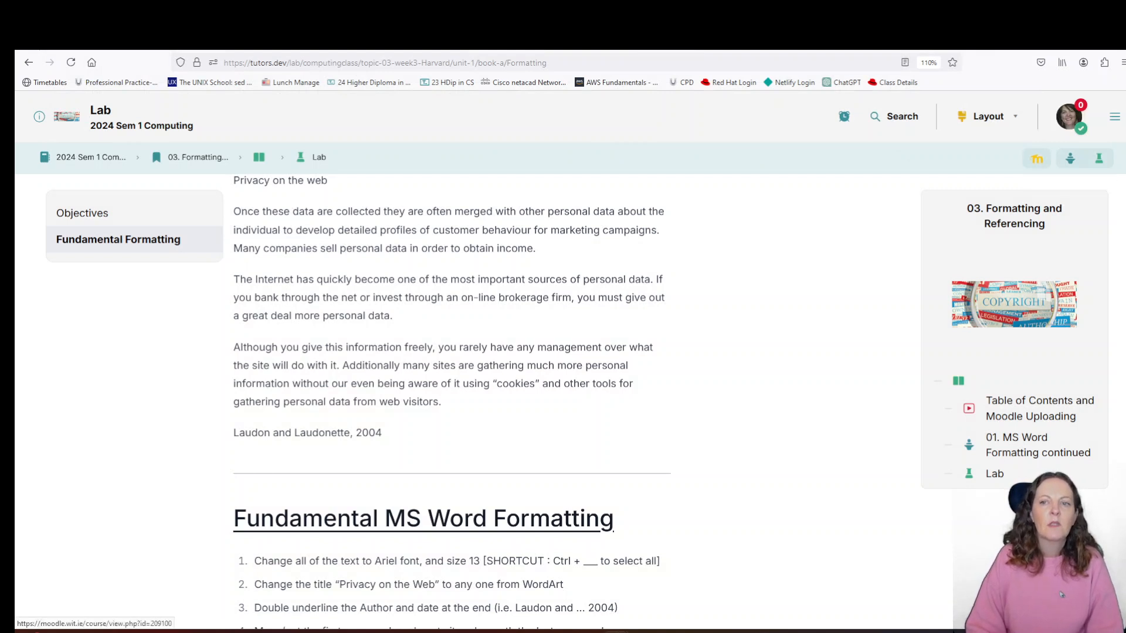
Open the Moodle course from the lab site and go to the "3% Week 1 Tabs and TOC Exercise" assignment in the CA Upload Area
click(1061, 594)
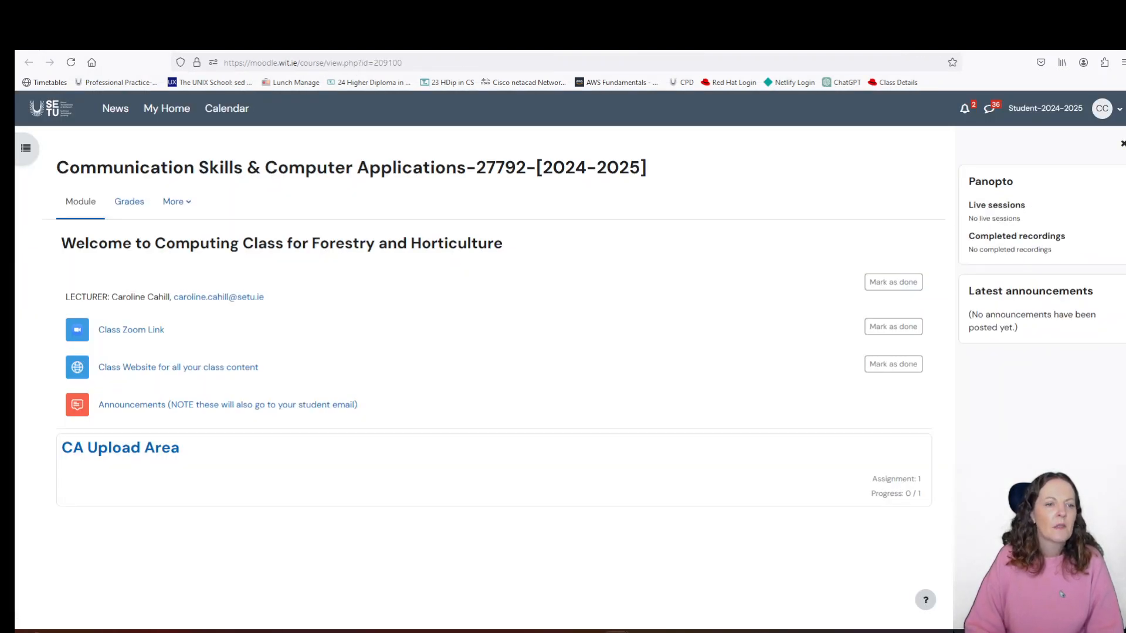
click(121, 447)
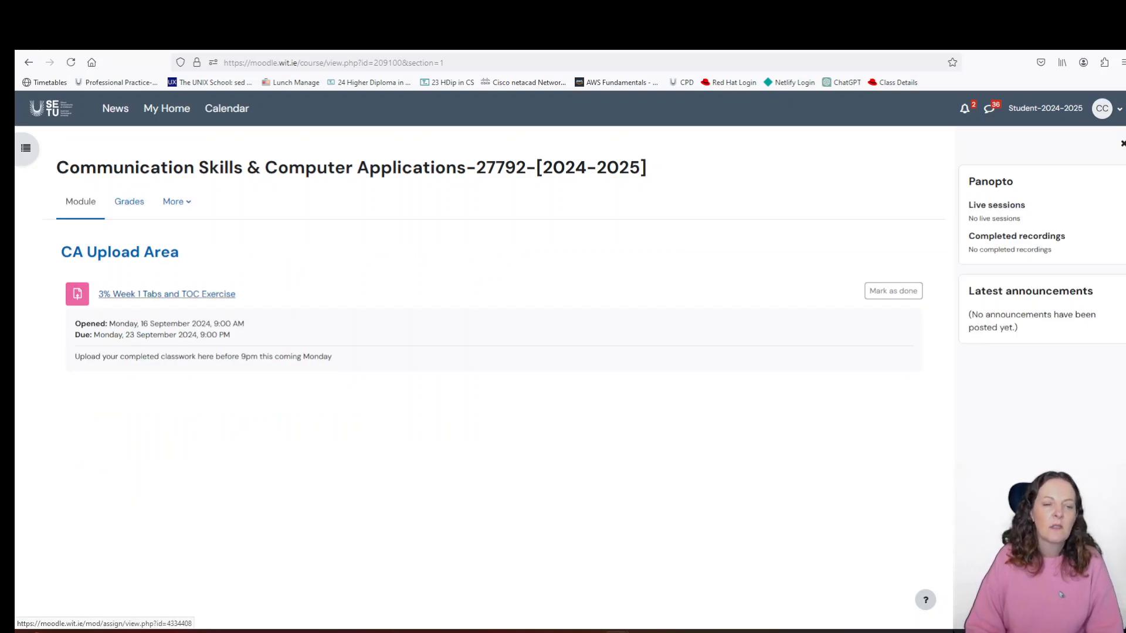
click(167, 294)
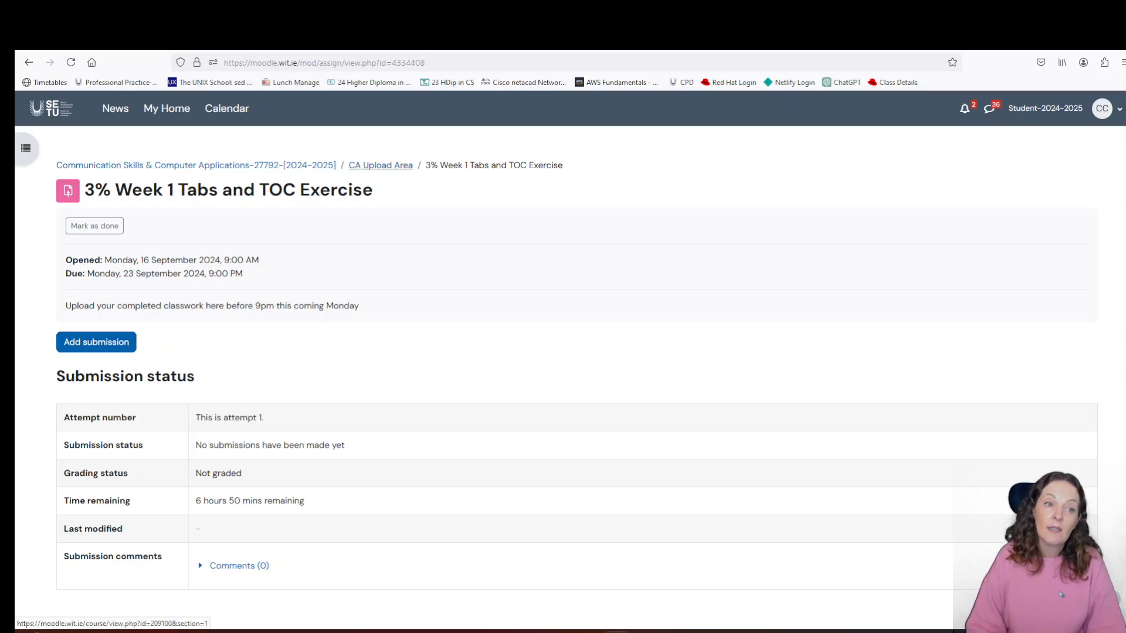
Add a submission by uploading Privacy on the Web.docx from the CompApp ForHorts Site folder, then save the changes
click(96, 342)
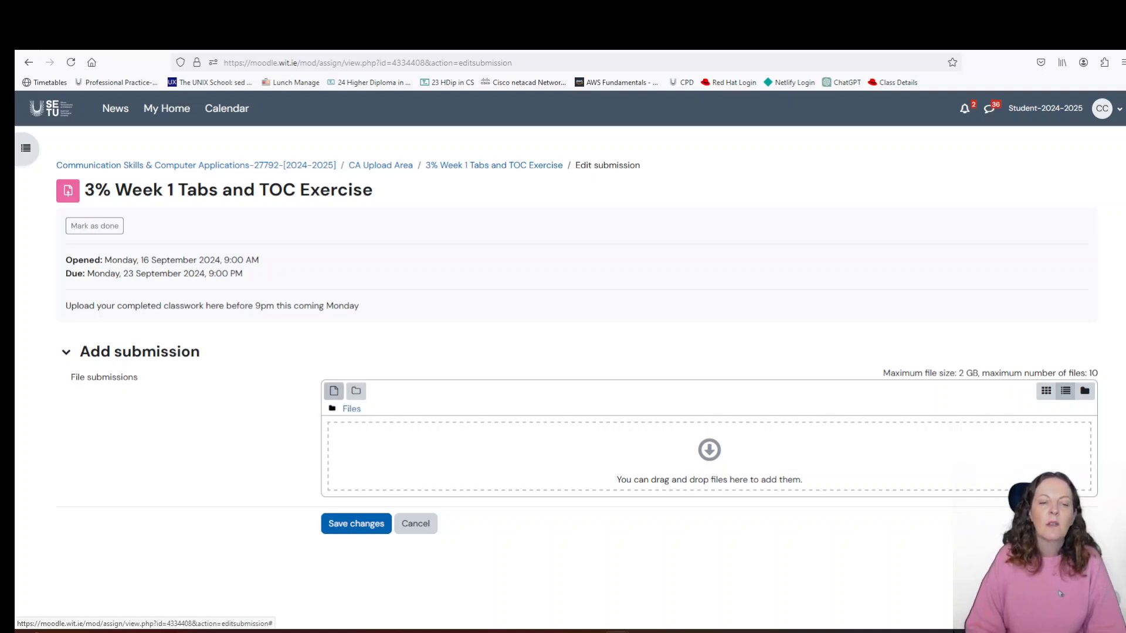
click(334, 391)
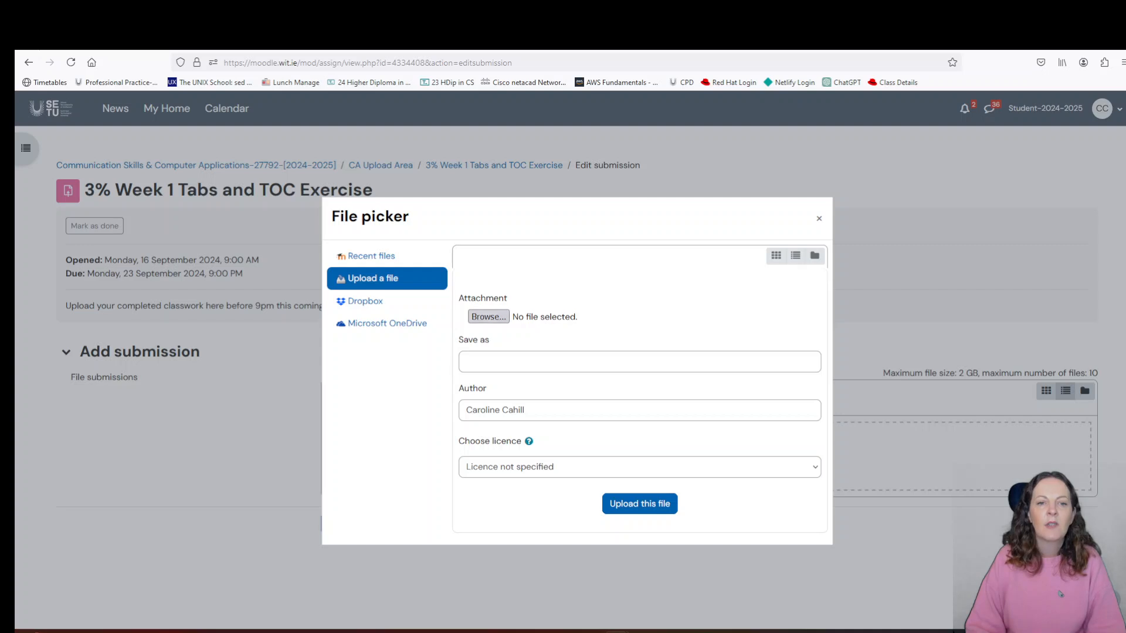
click(488, 316)
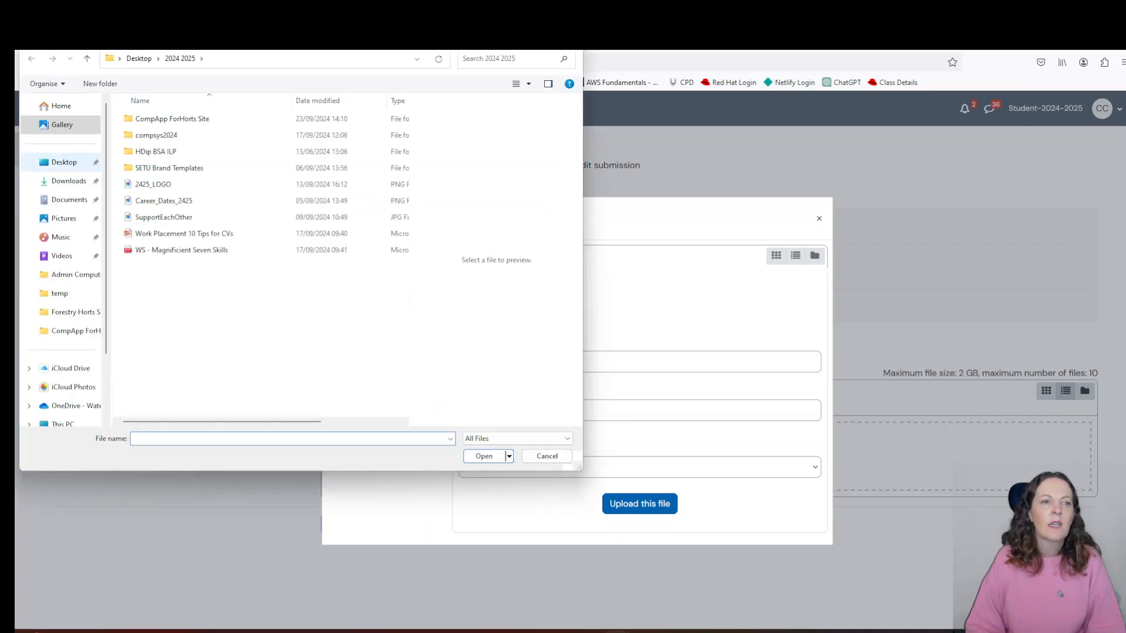
double_click(170, 119)
click(165, 201)
click(166, 201)
key(Return)
key(Return)
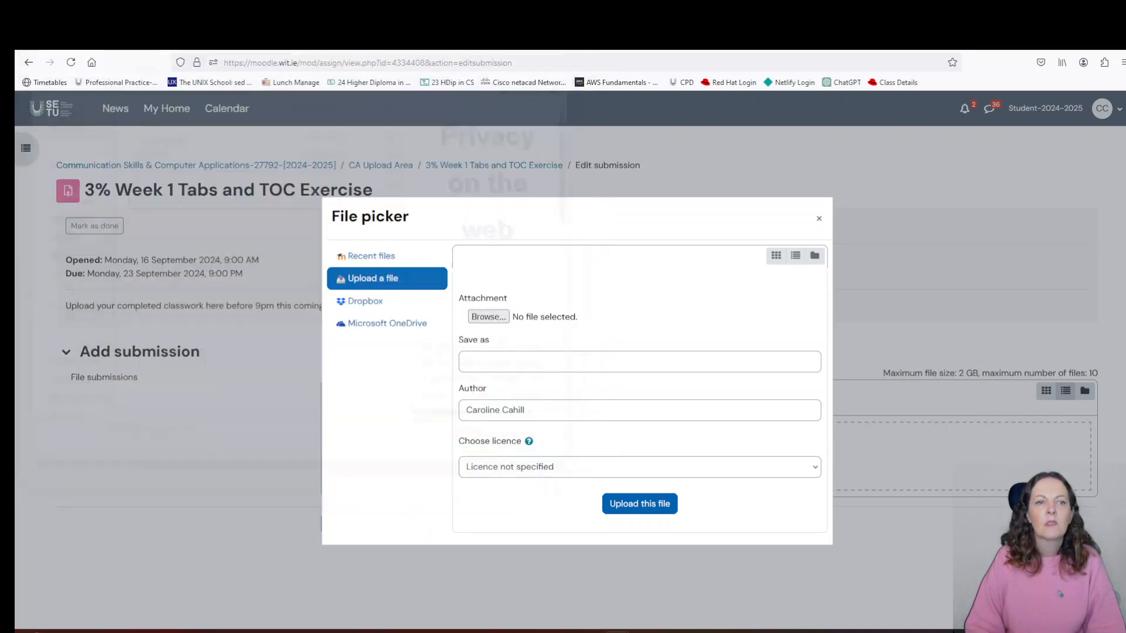
click(639, 503)
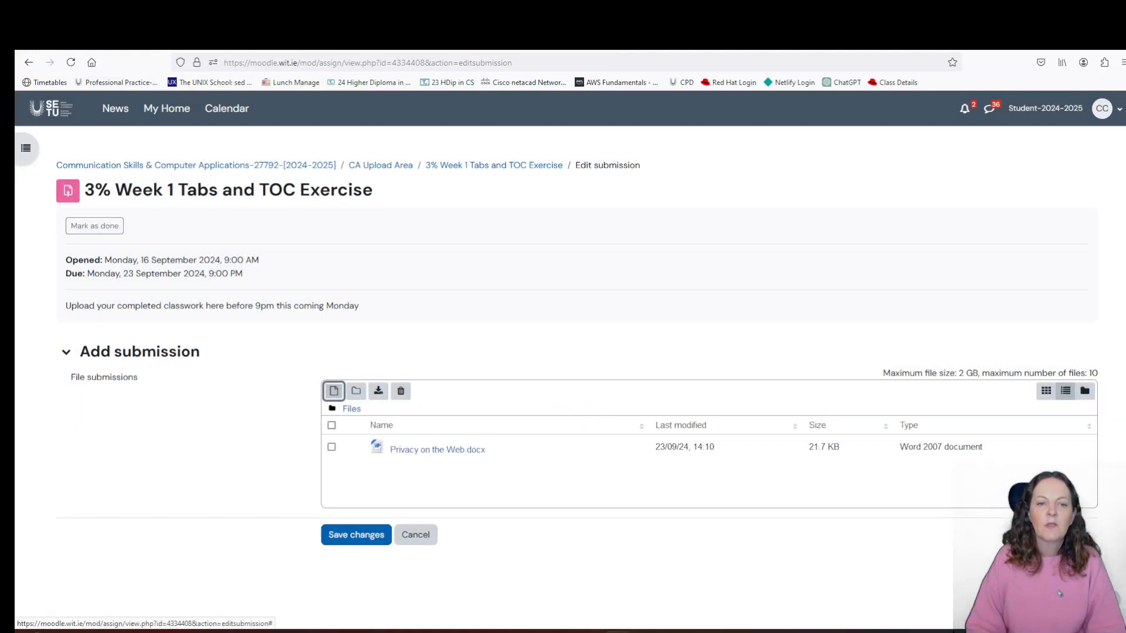
click(356, 535)
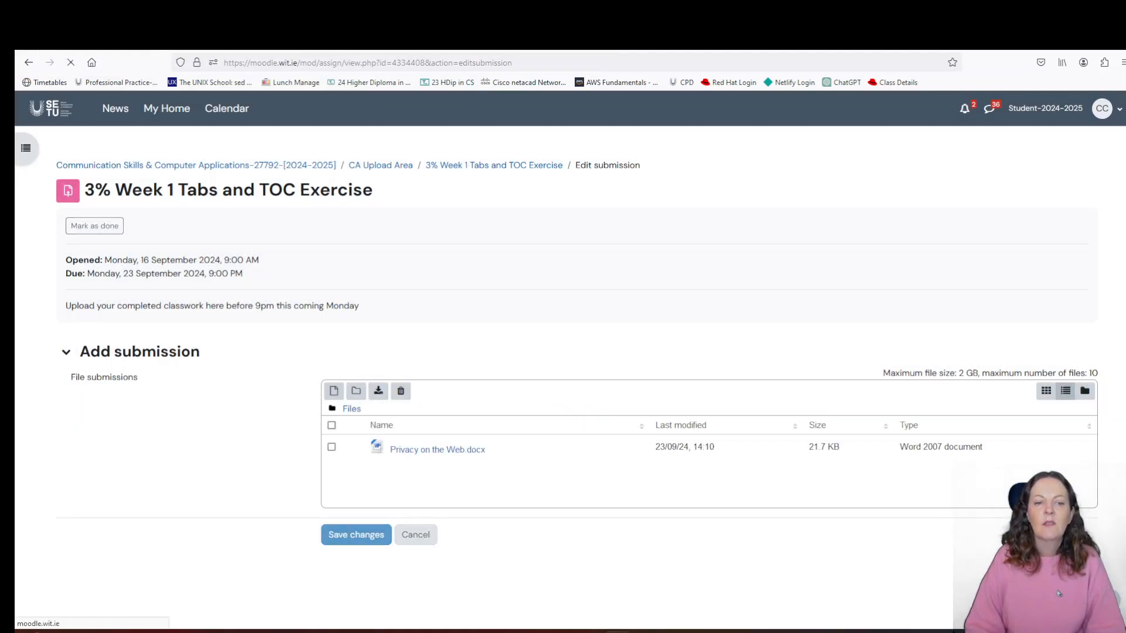
Check the assignment's submission status and time remaining, then remove the submission
scroll(563, 352, down, 2)
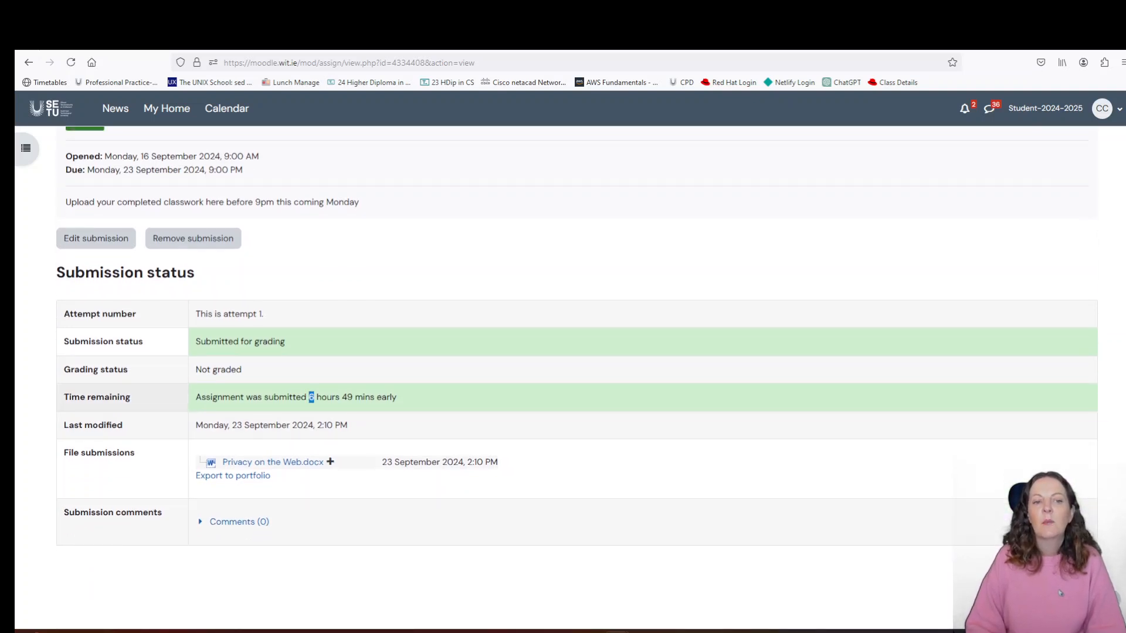
drag(309, 397, 398, 397)
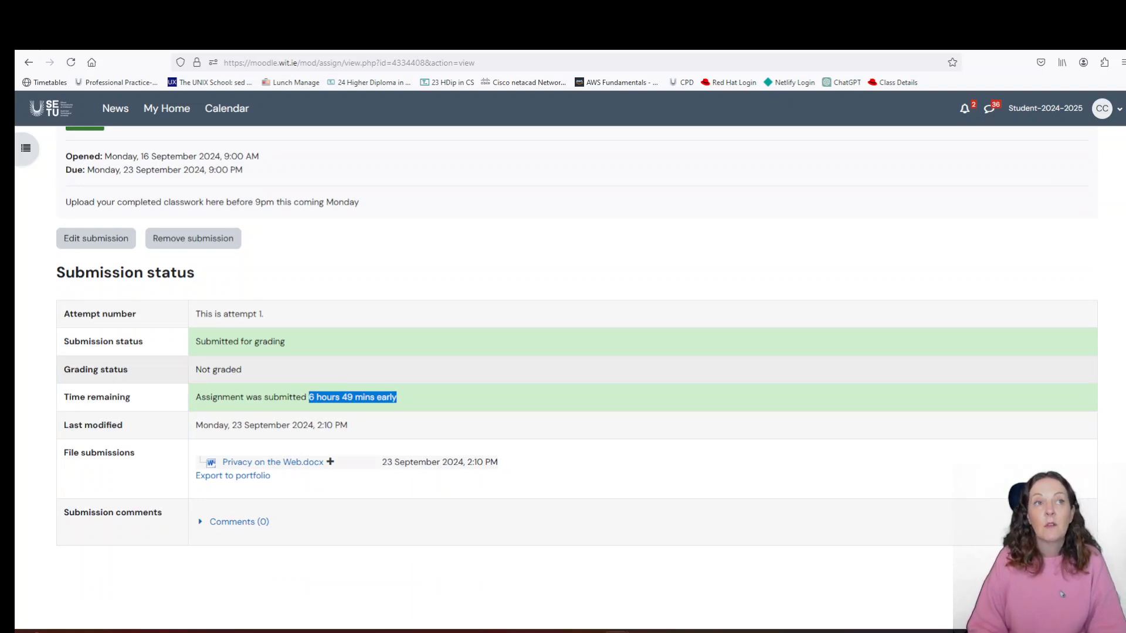
click(434, 370)
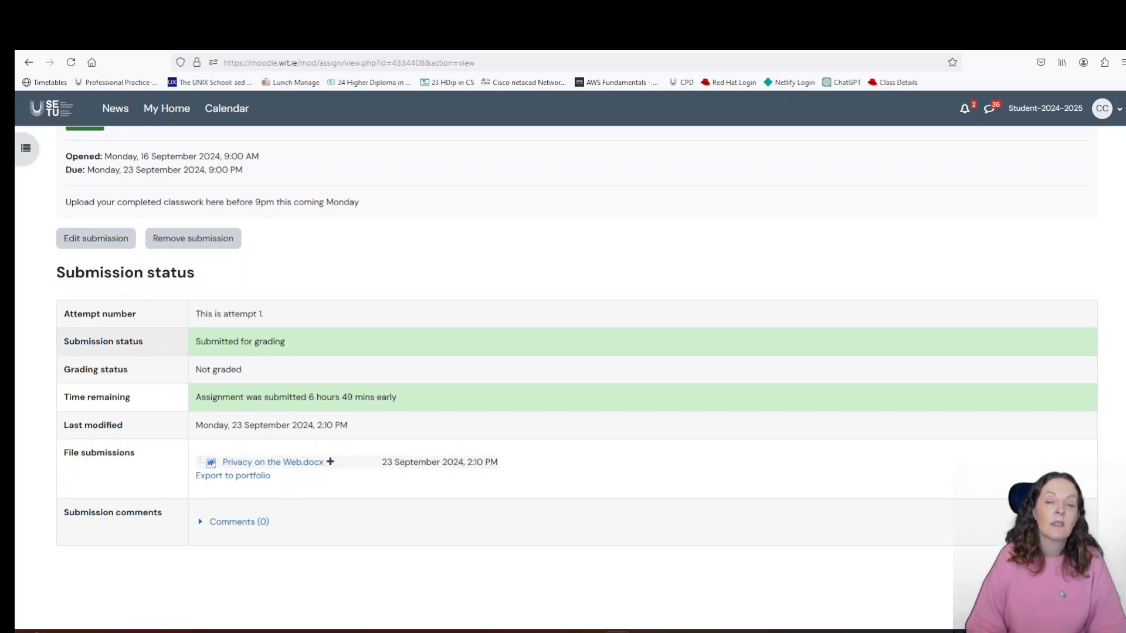
click(193, 238)
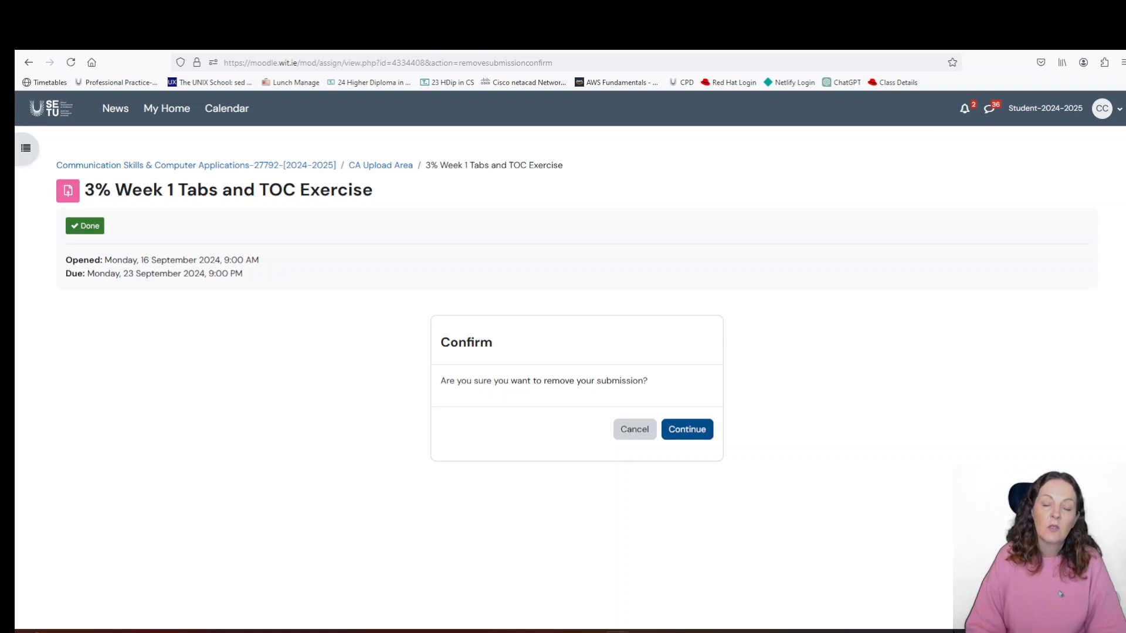
click(687, 429)
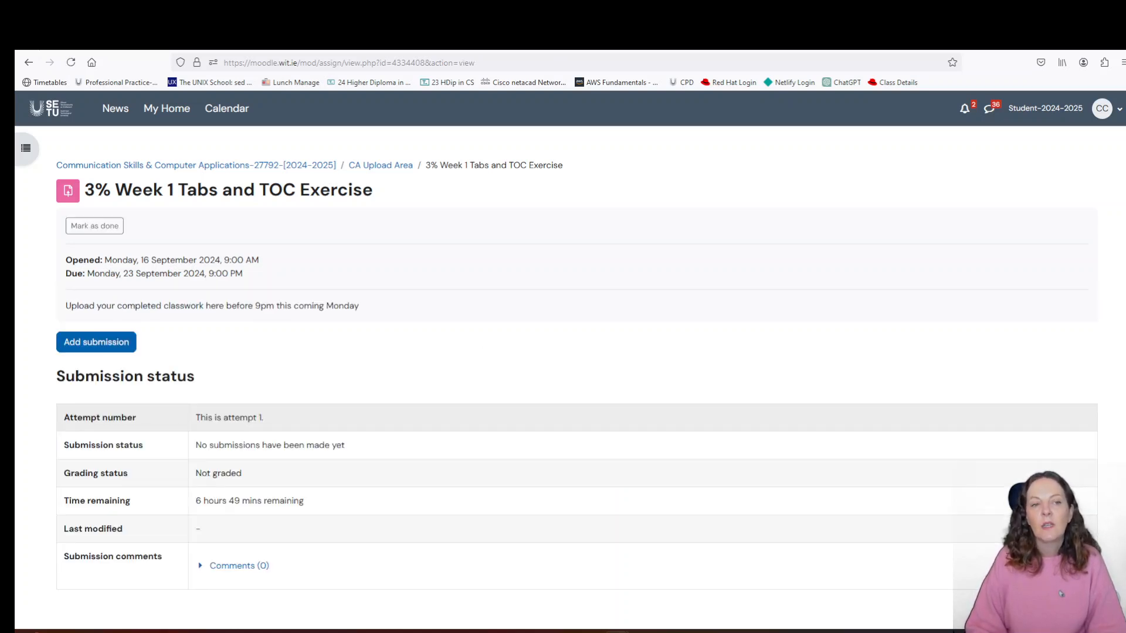
Submit Privacy on the Web.docx from the CompApp ForHorts Site folder to the assignment again, save the changes and review the submission status
click(73, 346)
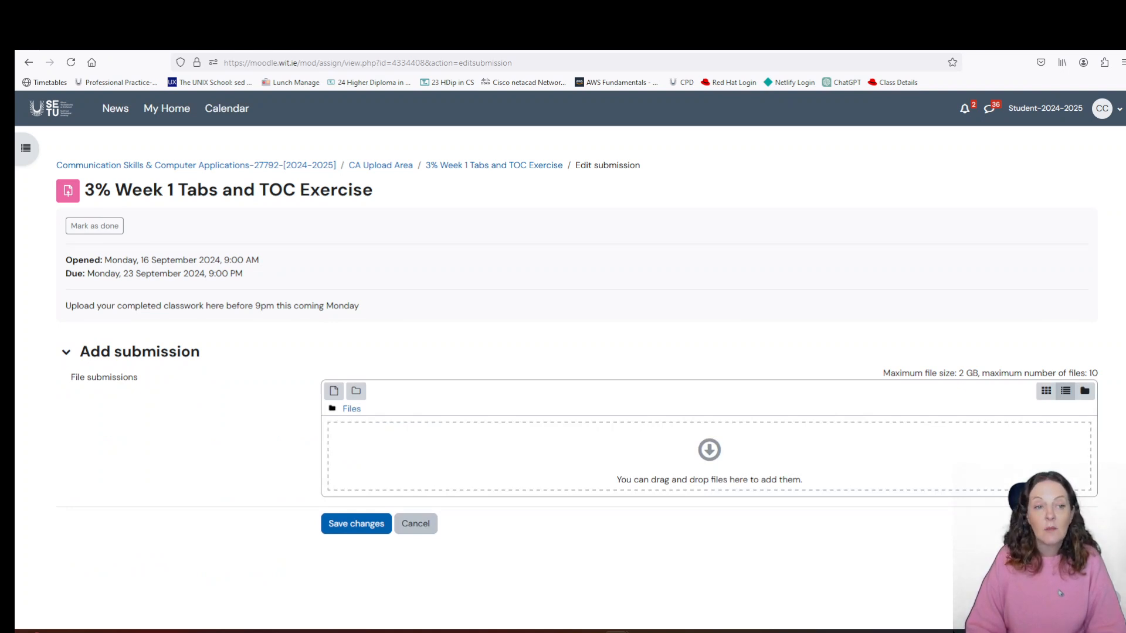
click(334, 391)
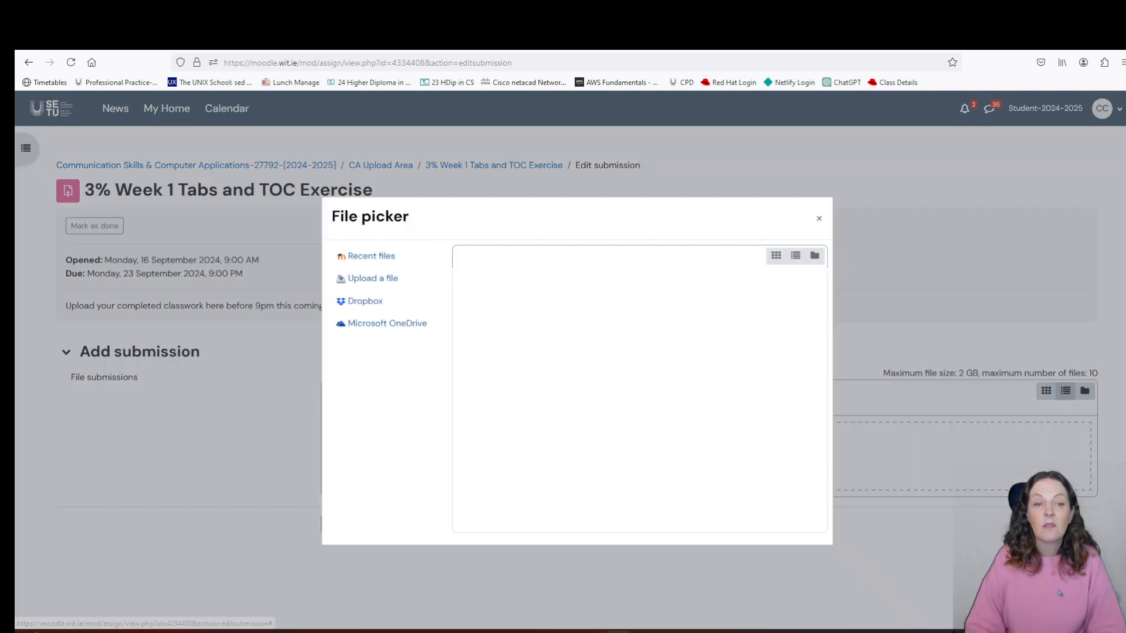
click(488, 316)
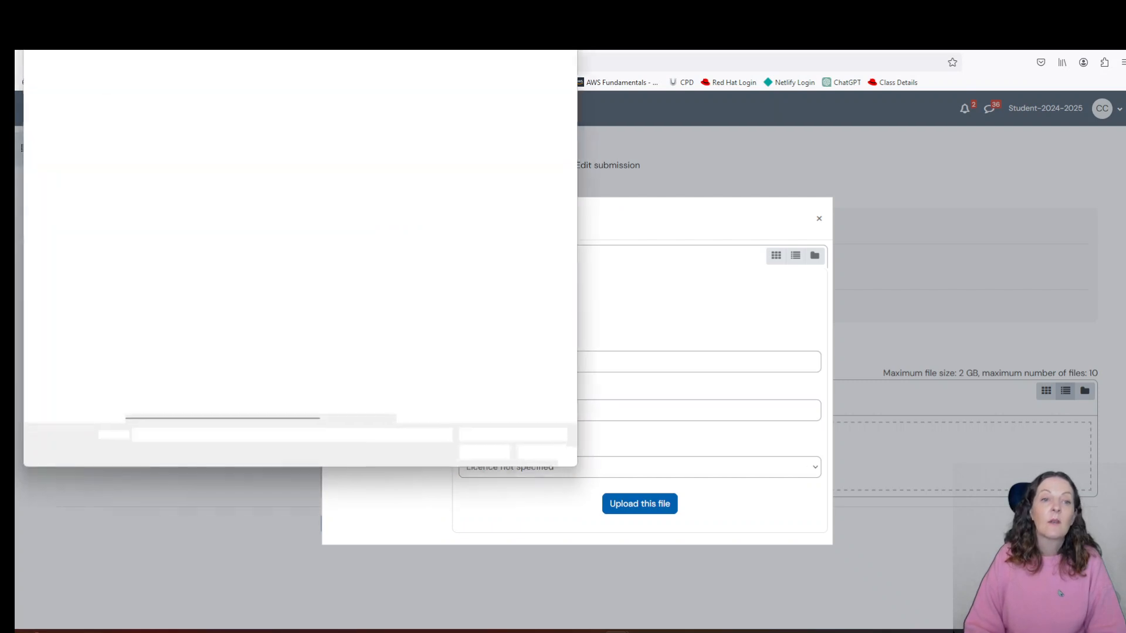
click(165, 200)
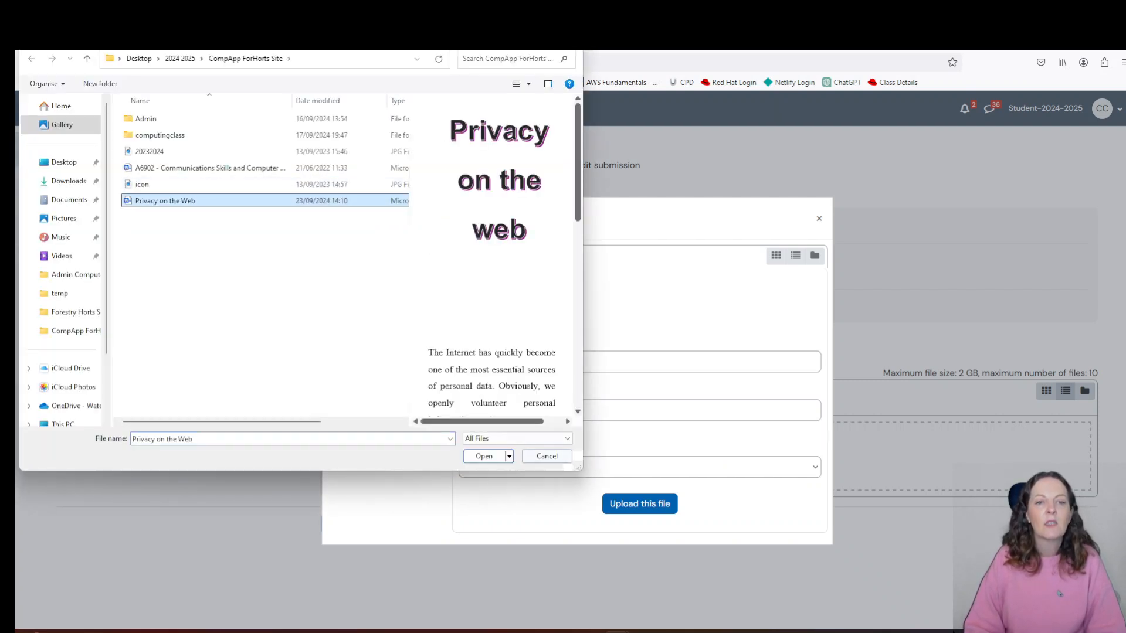
click(484, 456)
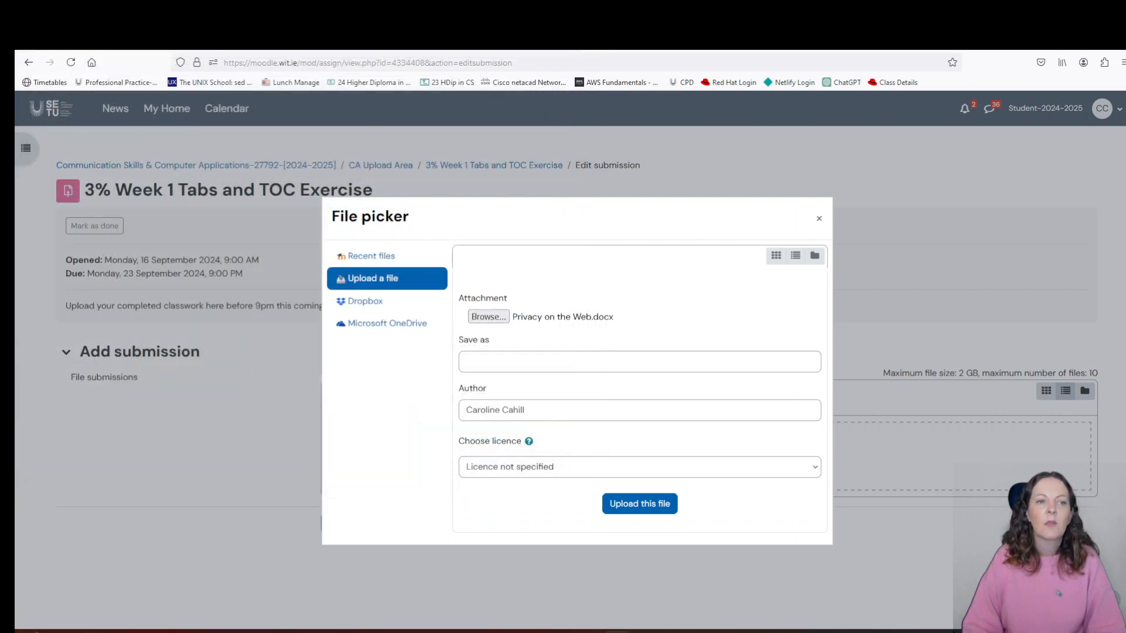
click(639, 504)
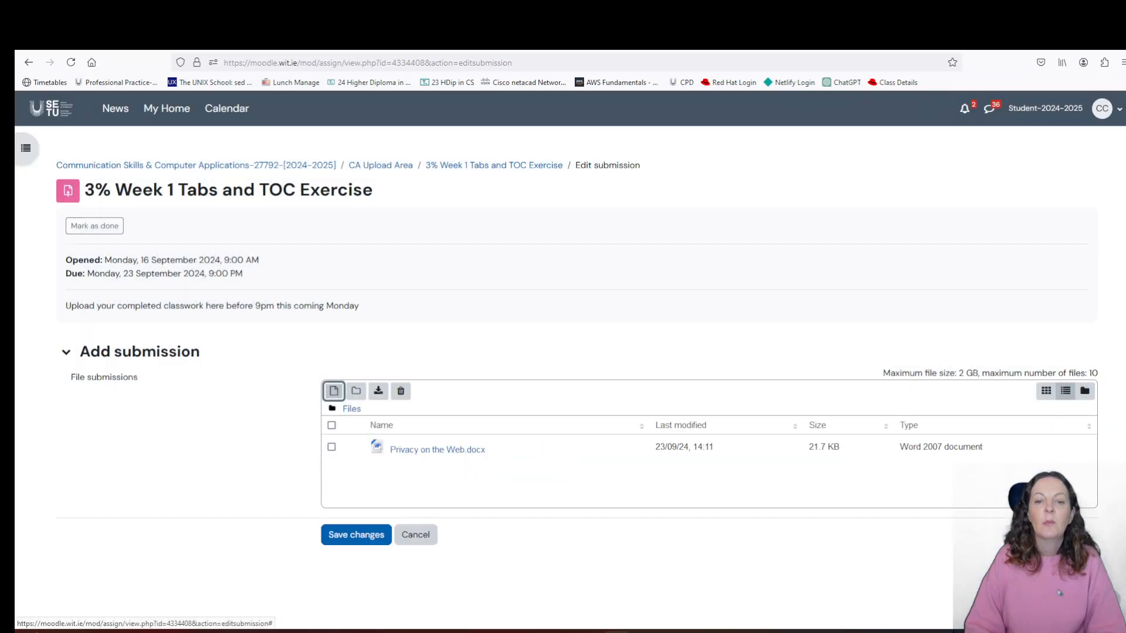
click(356, 535)
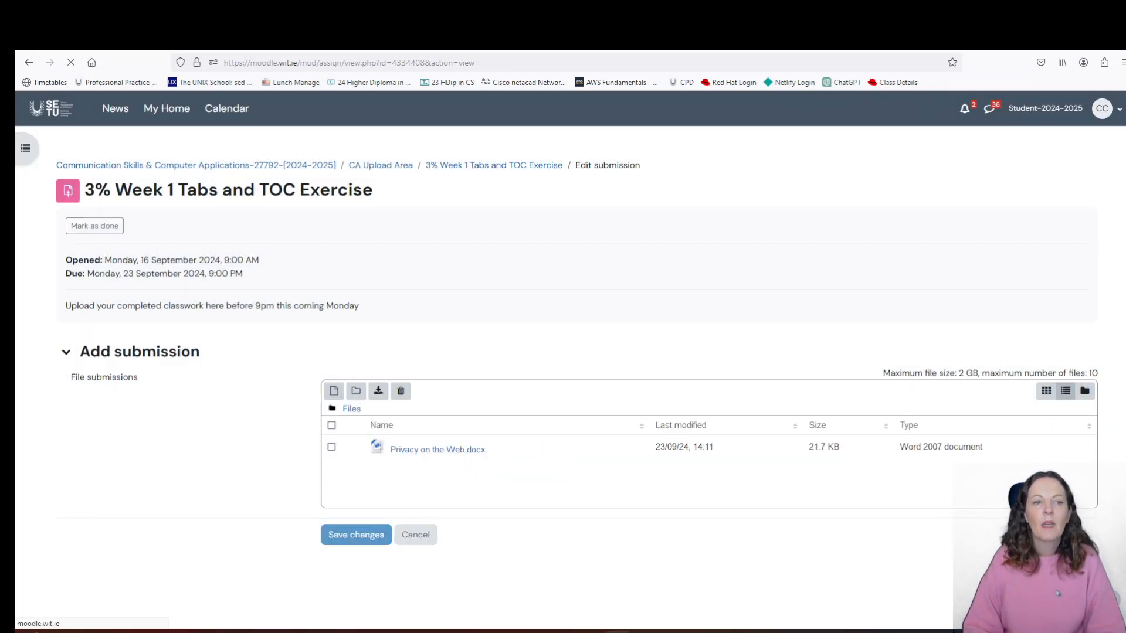
scroll(577, 378, down, 3)
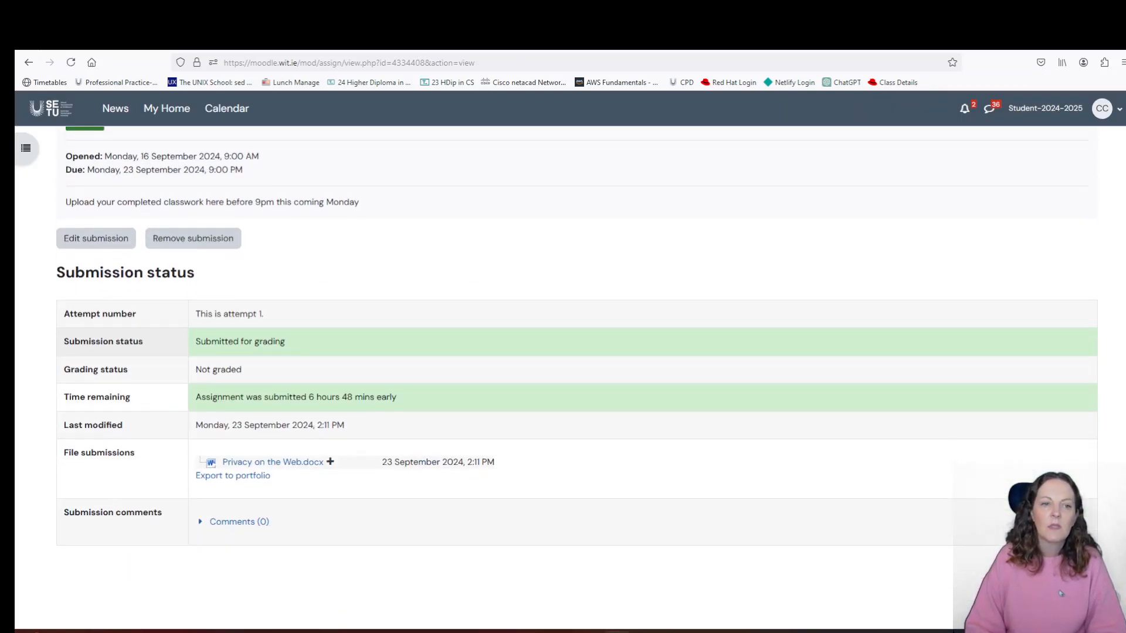
scroll(577, 378, up, 3)
scroll(577, 378, down, 1)
scroll(576, 378, down, 1)
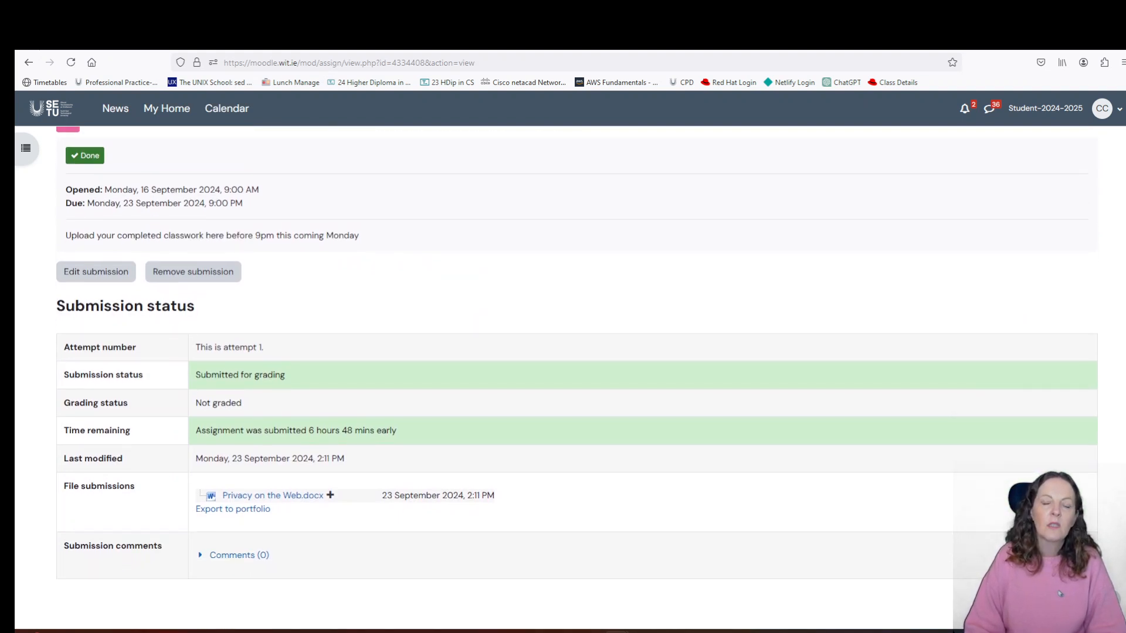